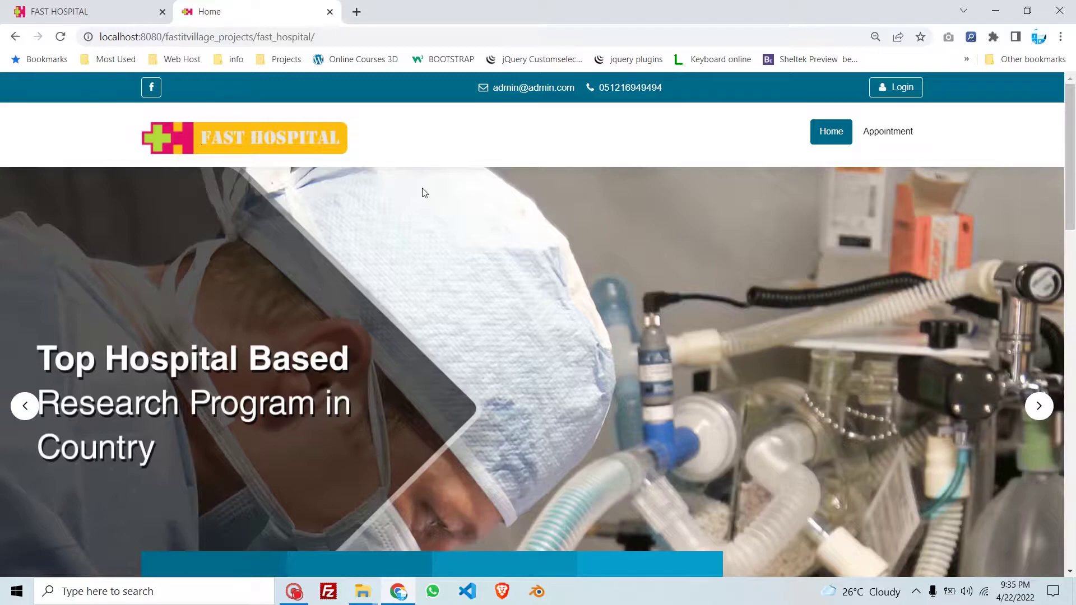
- Switch to the hospital admin dashboard and review its income cards, income charts, calendar and staff counts
{"action": "left_click", "coordinate": [108, 10]}
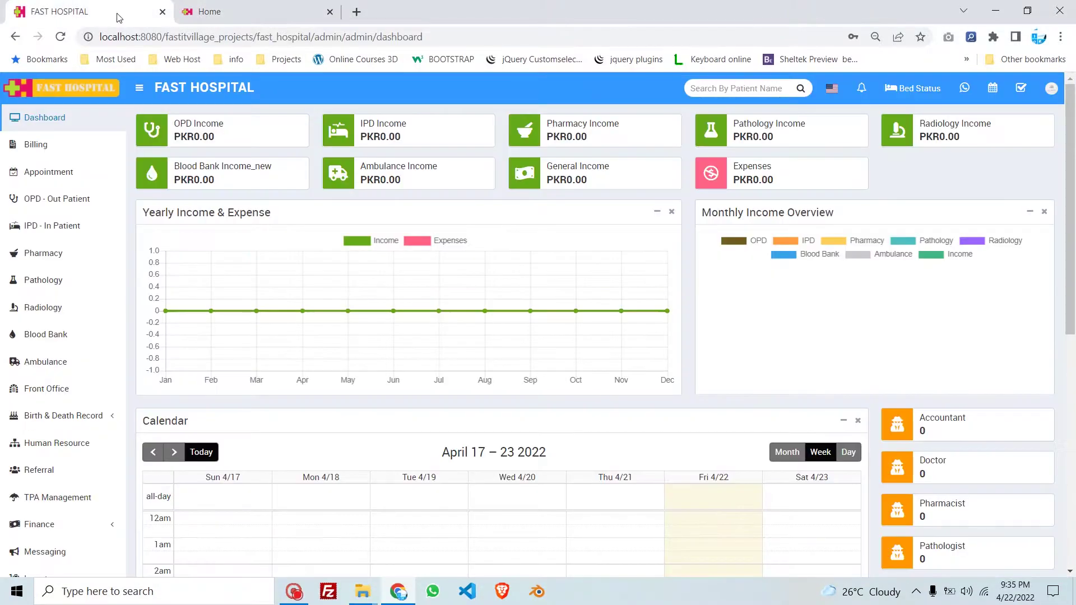
{"action": "mouse_move", "coordinate": [313, 287]}
{"action": "scroll", "coordinate": [398, 302], "scroll_direction": "down", "scroll_amount": 2}
{"action": "scroll", "coordinate": [403, 318], "scroll_direction": "down", "scroll_amount": 3}
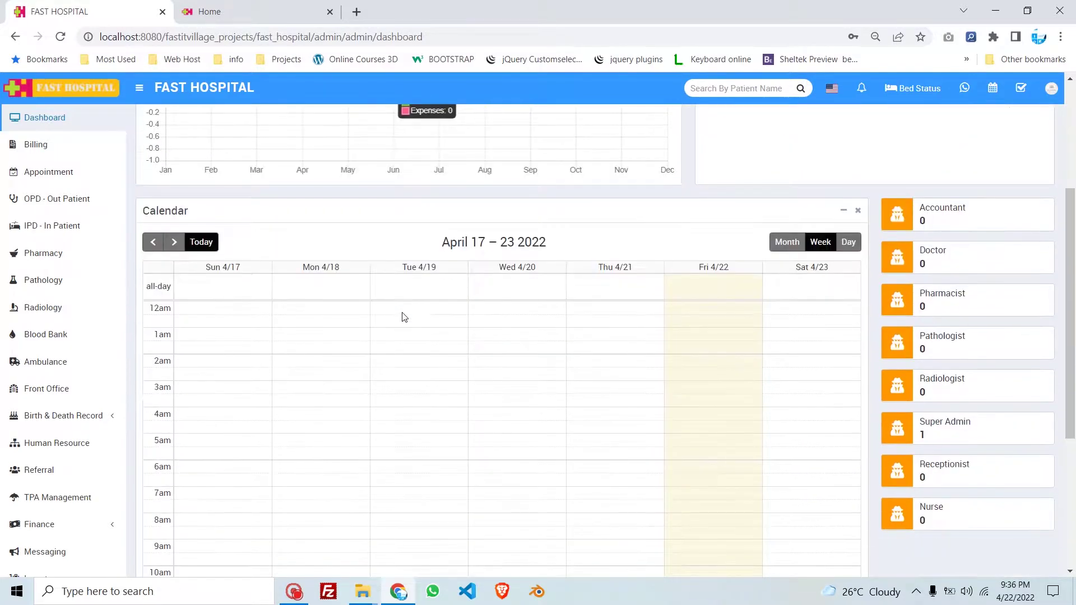
{"action": "scroll", "coordinate": [402, 315], "scroll_direction": "down", "scroll_amount": 3}
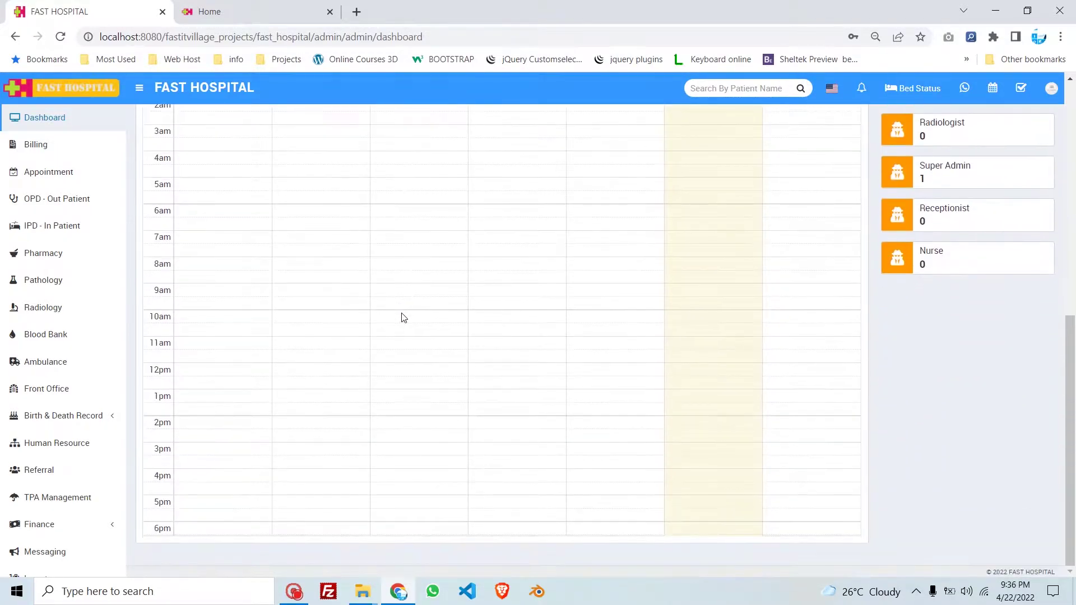
{"action": "scroll", "coordinate": [413, 331], "scroll_direction": "up", "scroll_amount": 3}
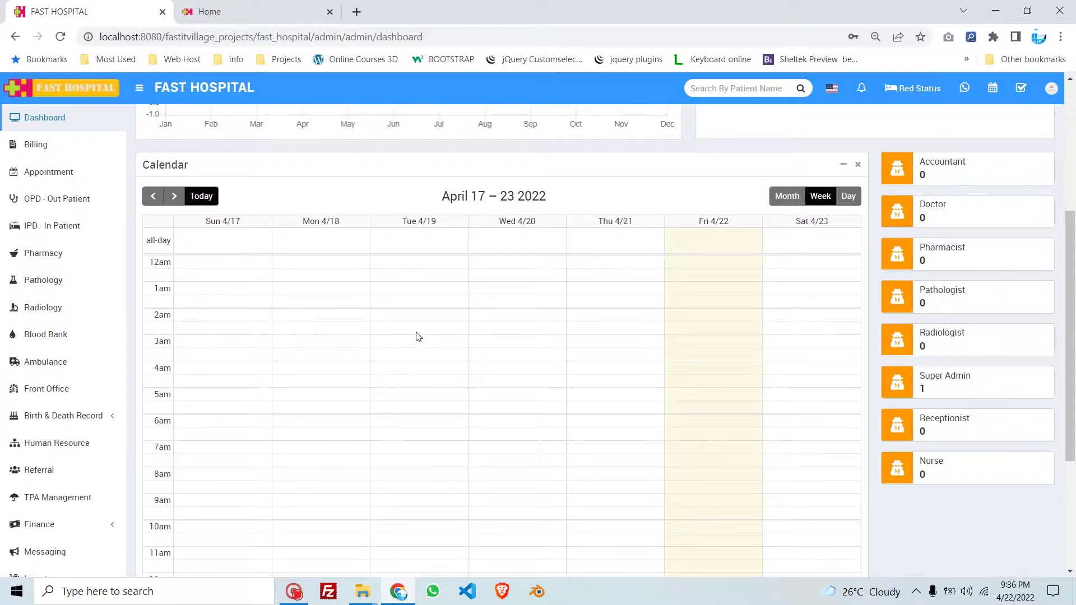
{"action": "scroll", "coordinate": [424, 348], "scroll_direction": "up", "scroll_amount": 5}
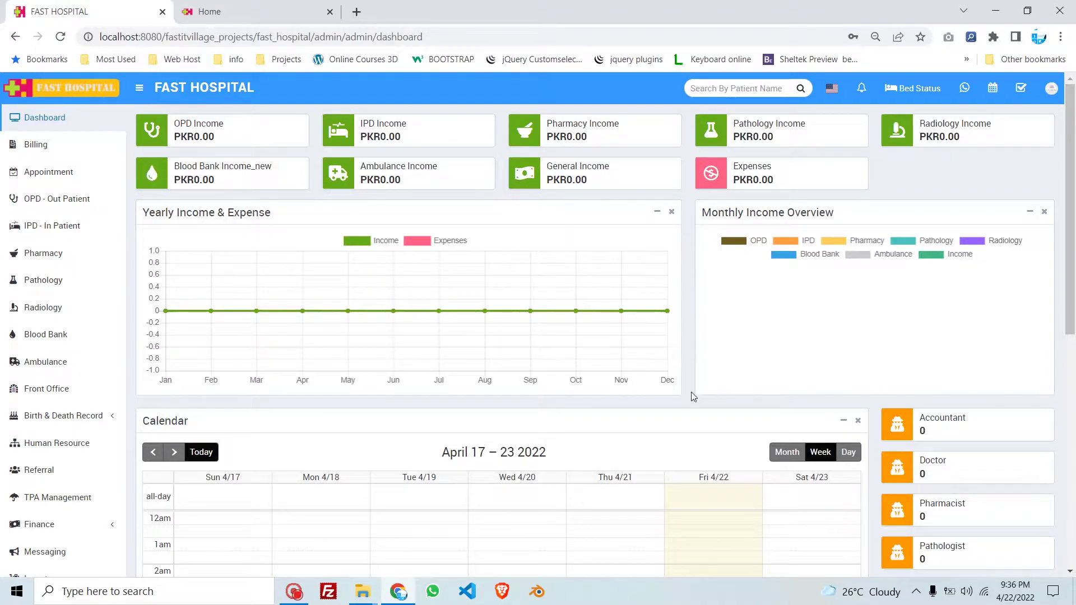
{"action": "scroll", "coordinate": [684, 427], "scroll_direction": "down", "scroll_amount": 4}
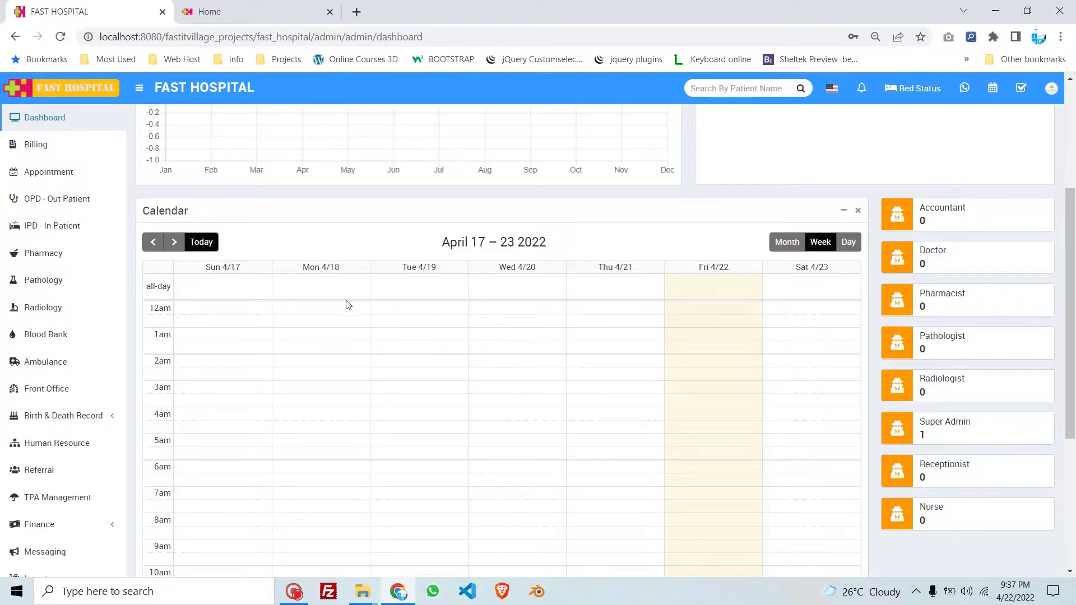
- Look over the Billing module, including its Appointment billing list and the blank form for adding an appointment
{"action": "left_click", "coordinate": [78, 154]}
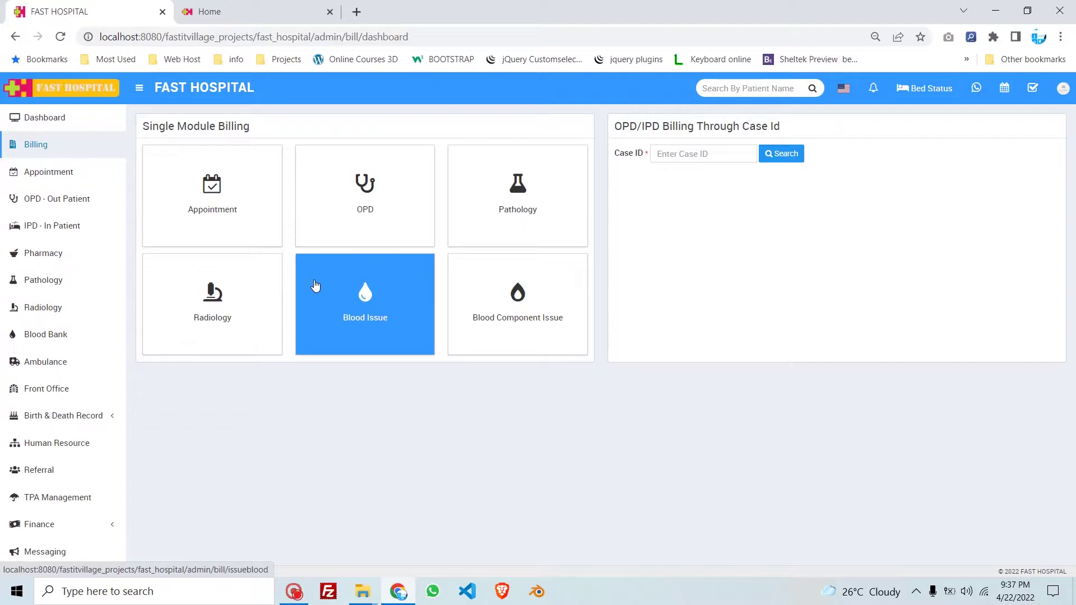
{"action": "left_click", "coordinate": [230, 209]}
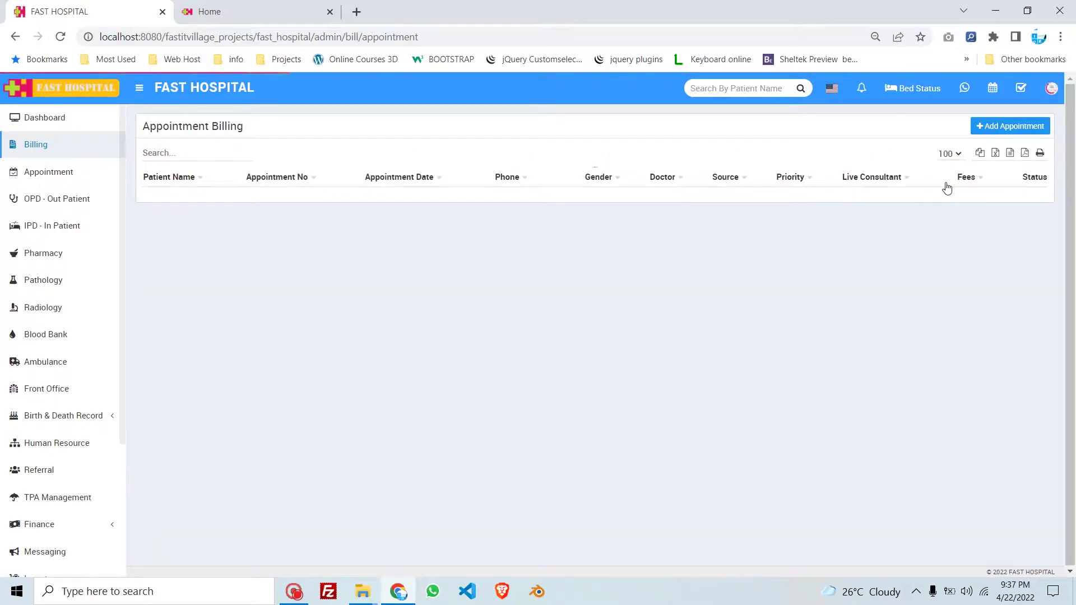
{"action": "left_click", "coordinate": [988, 129]}
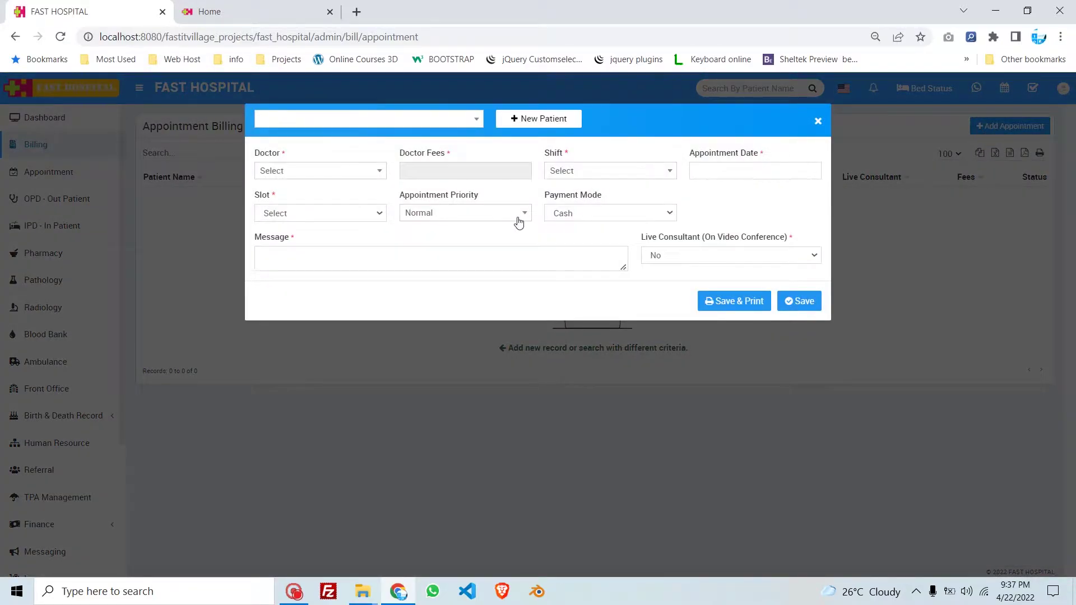
{"action": "left_click", "coordinate": [817, 121]}
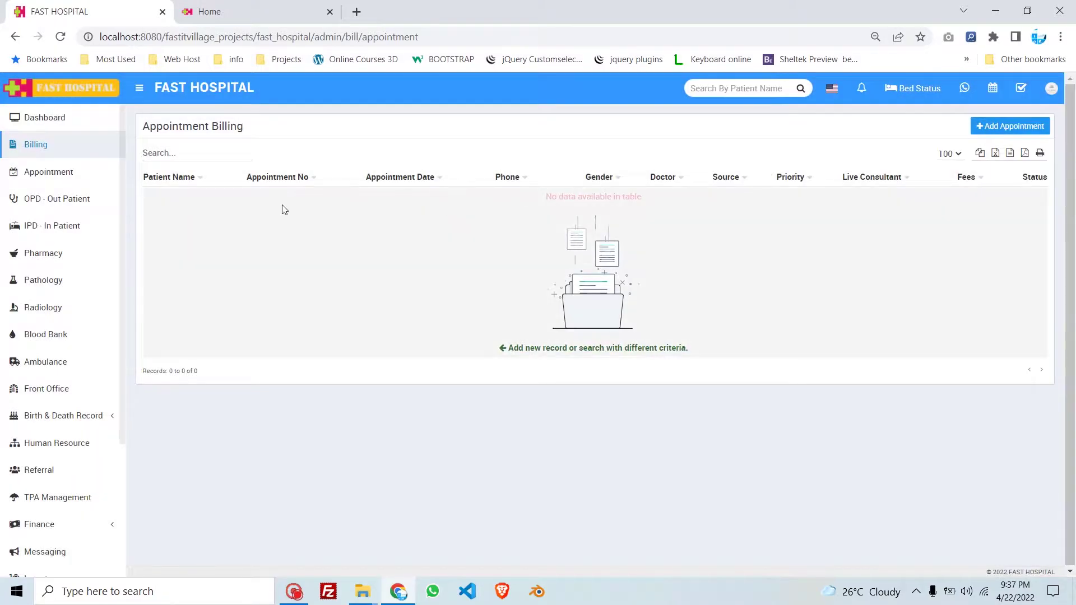
{"action": "left_click", "coordinate": [72, 145]}
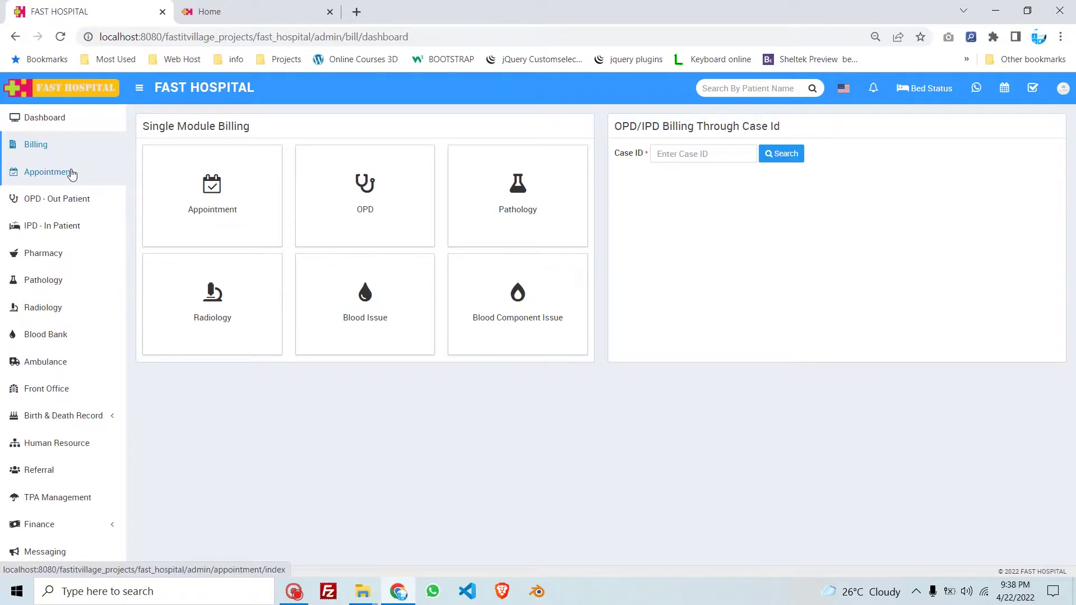
- Look over the Appointment module's blank appointment form and its Doctor Wise appointment search page
{"action": "left_click", "coordinate": [72, 174]}
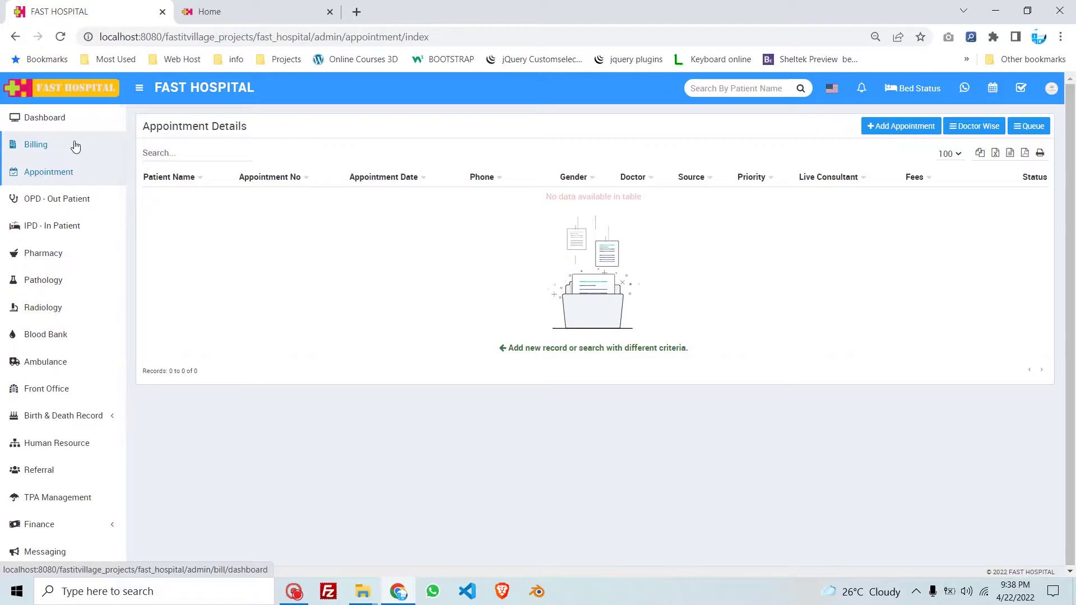
{"action": "left_click", "coordinate": [902, 132]}
{"action": "left_click", "coordinate": [817, 121]}
{"action": "left_click", "coordinate": [961, 132]}
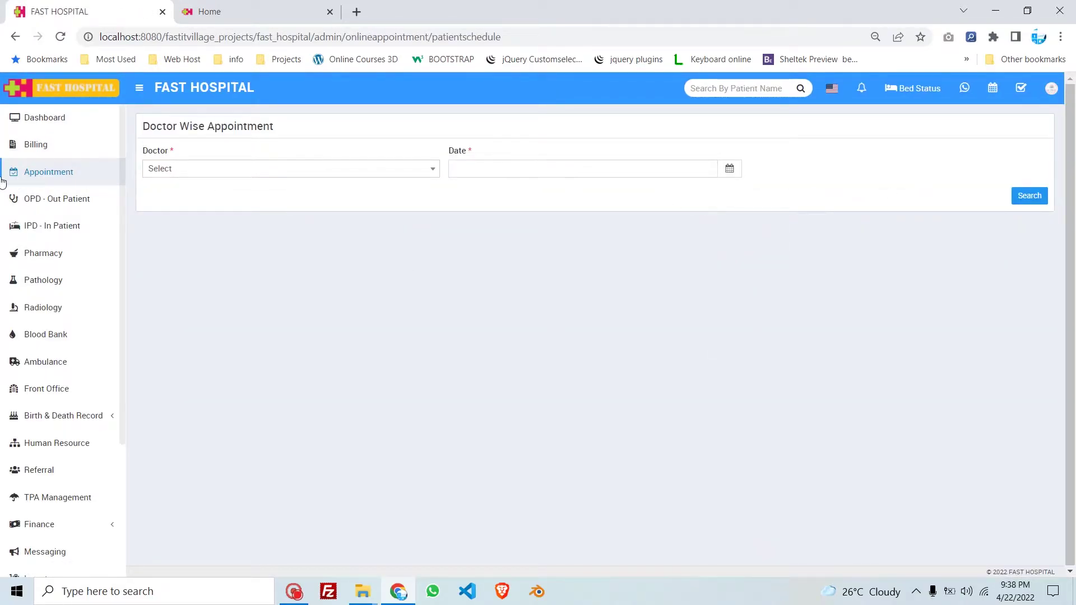
{"action": "left_click", "coordinate": [15, 37]}
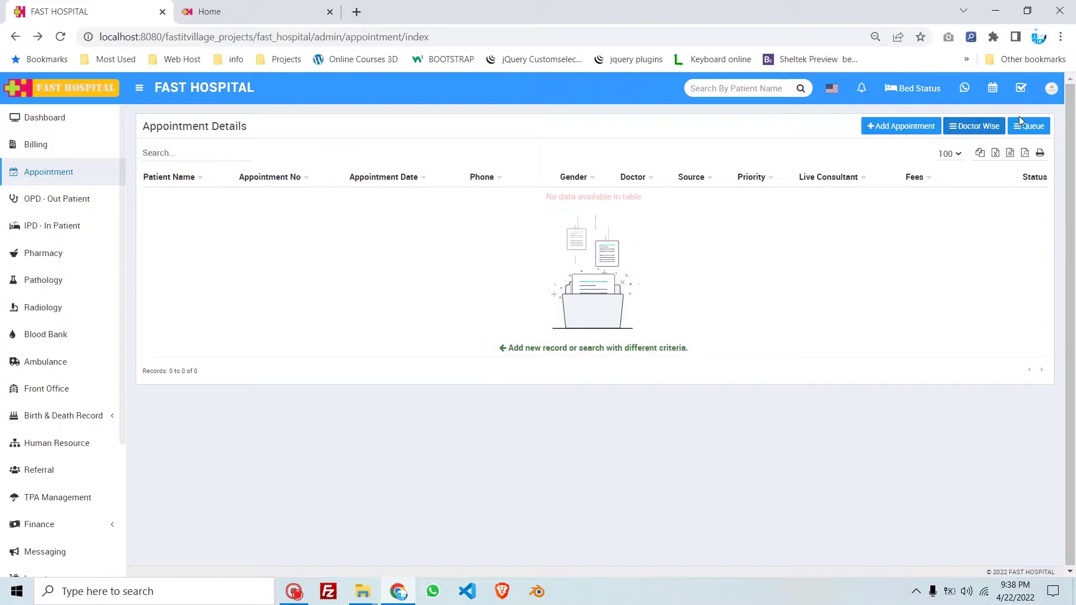
- View the Patient Queue page and its doctor choices, and return to the appointment list
{"action": "left_click", "coordinate": [1018, 128]}
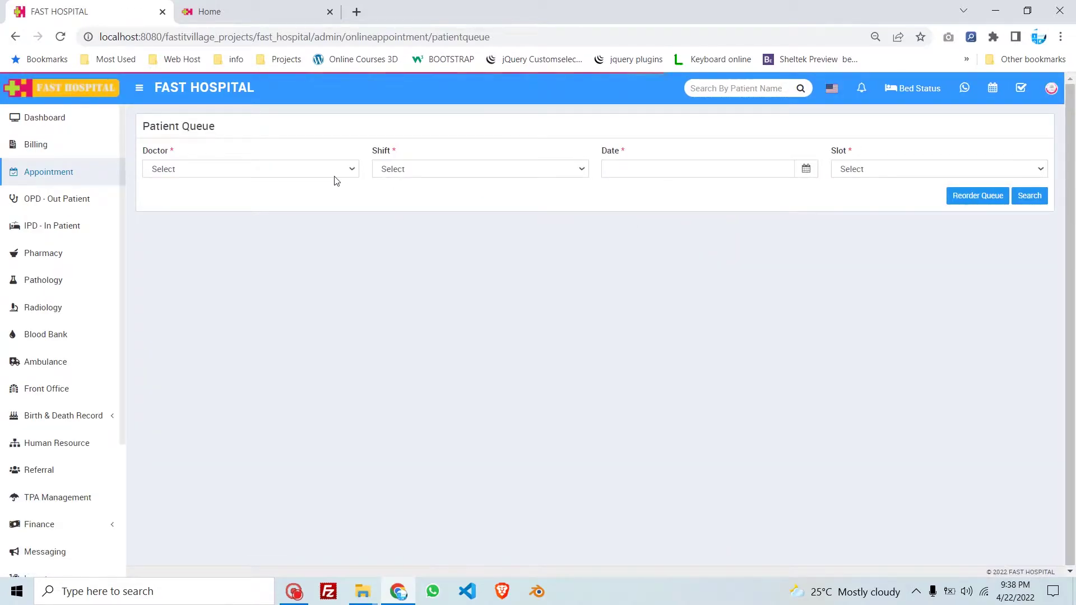
{"action": "left_click", "coordinate": [322, 175]}
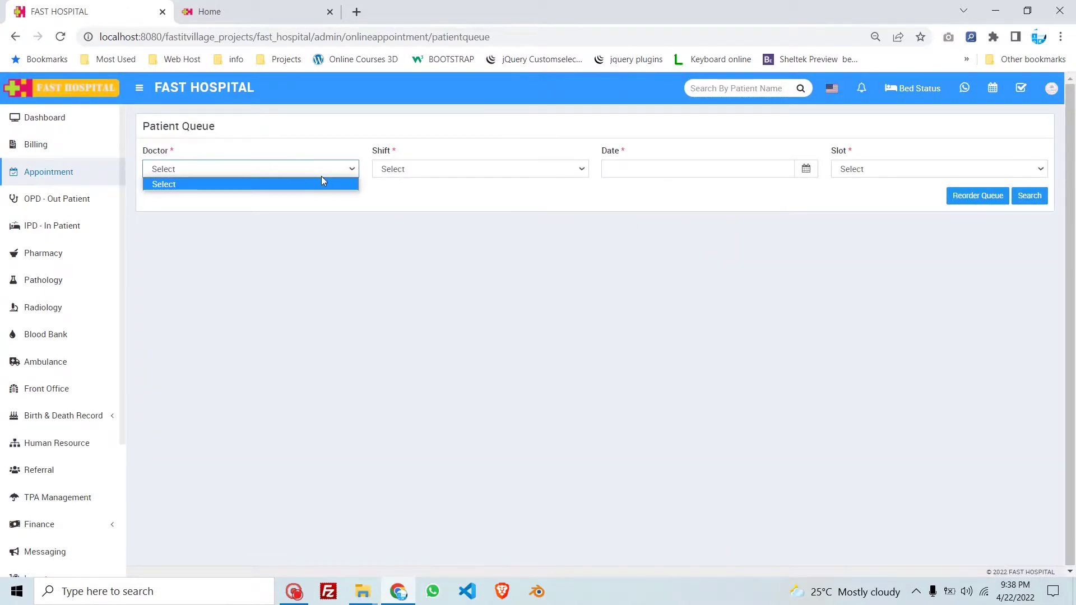
{"action": "left_click", "coordinate": [507, 141]}
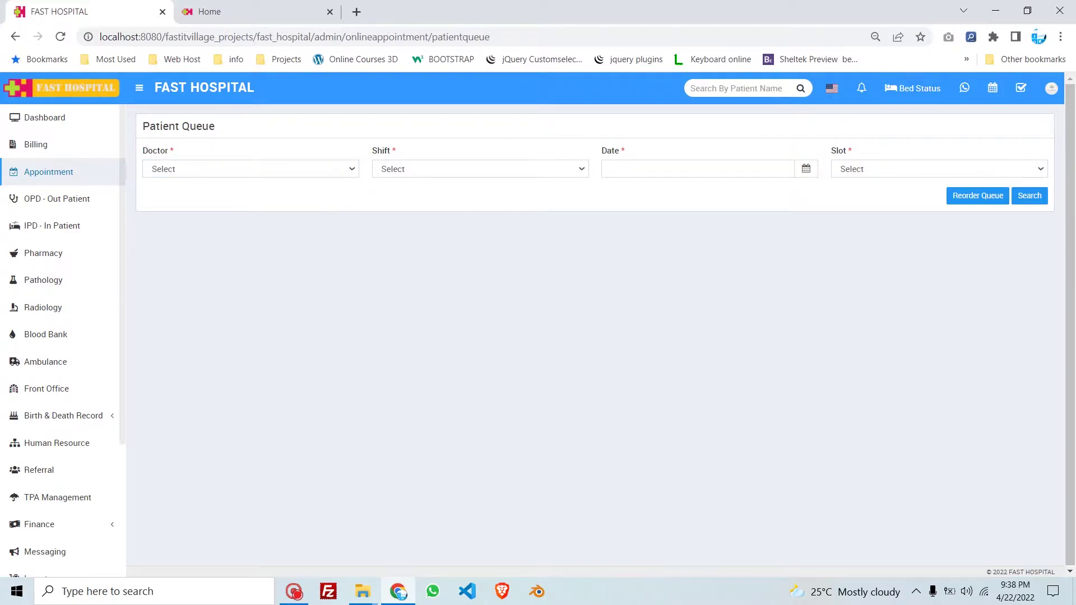
{"action": "left_click", "coordinate": [77, 169]}
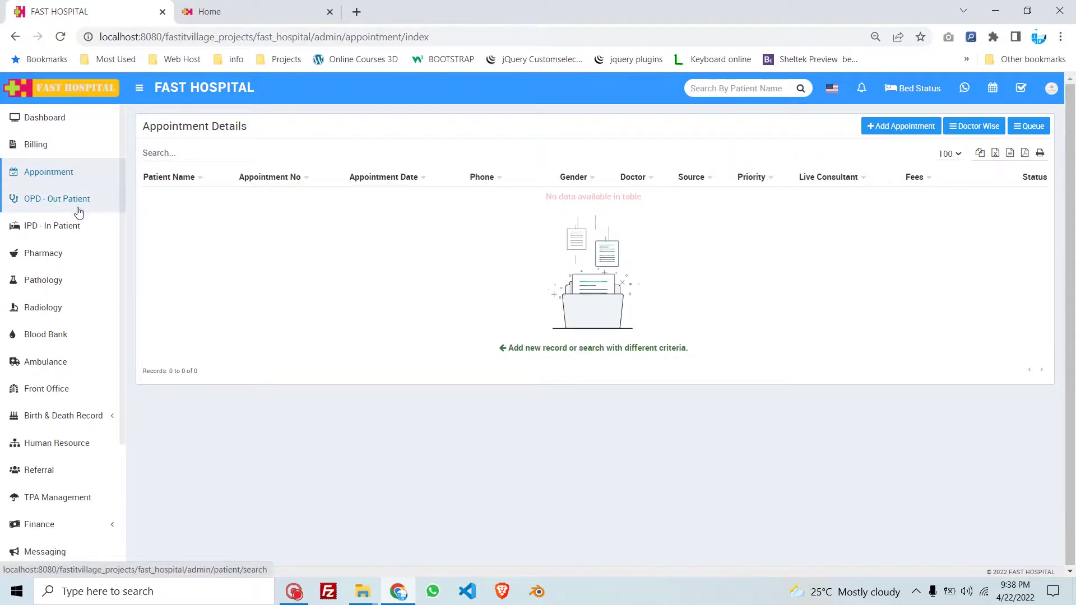
- Open a blank patient form in the OPD section and look at its patient lookup and Note field
{"action": "left_click", "coordinate": [81, 205]}
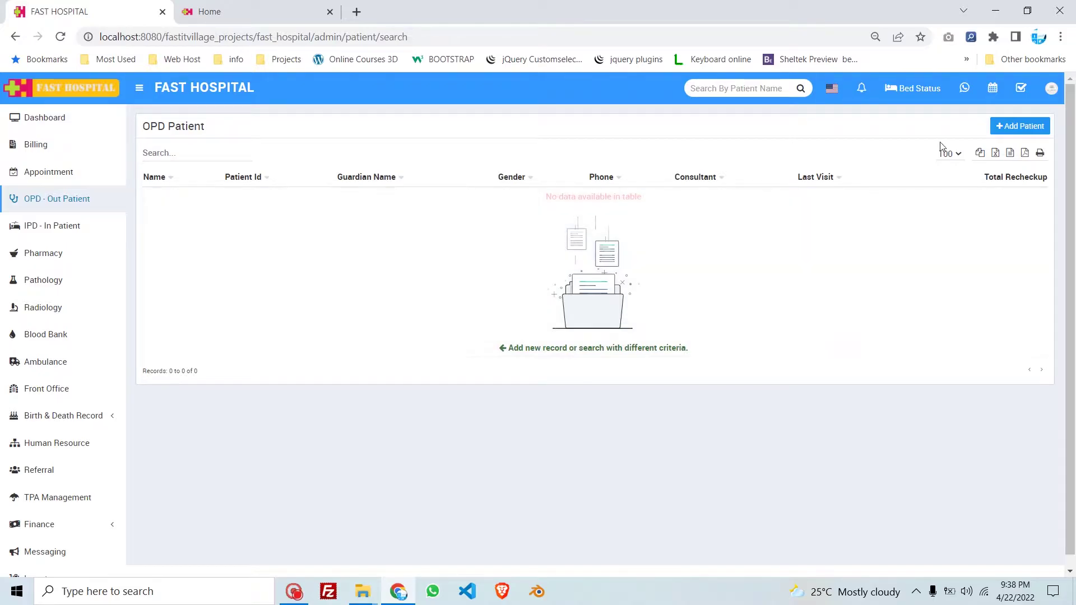
{"action": "left_click", "coordinate": [1033, 126]}
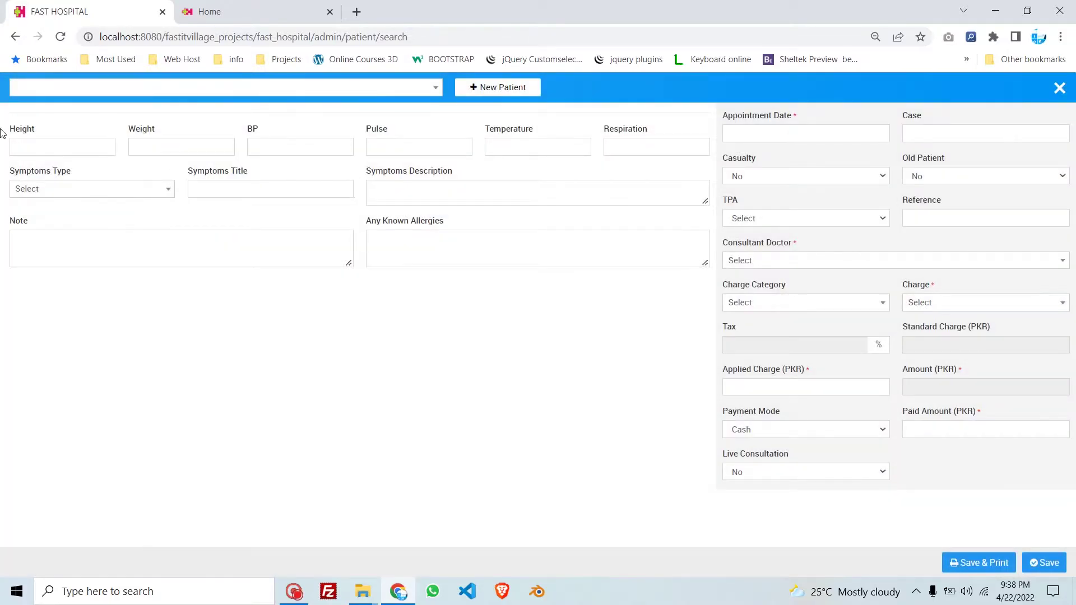
{"action": "left_click", "coordinate": [412, 90]}
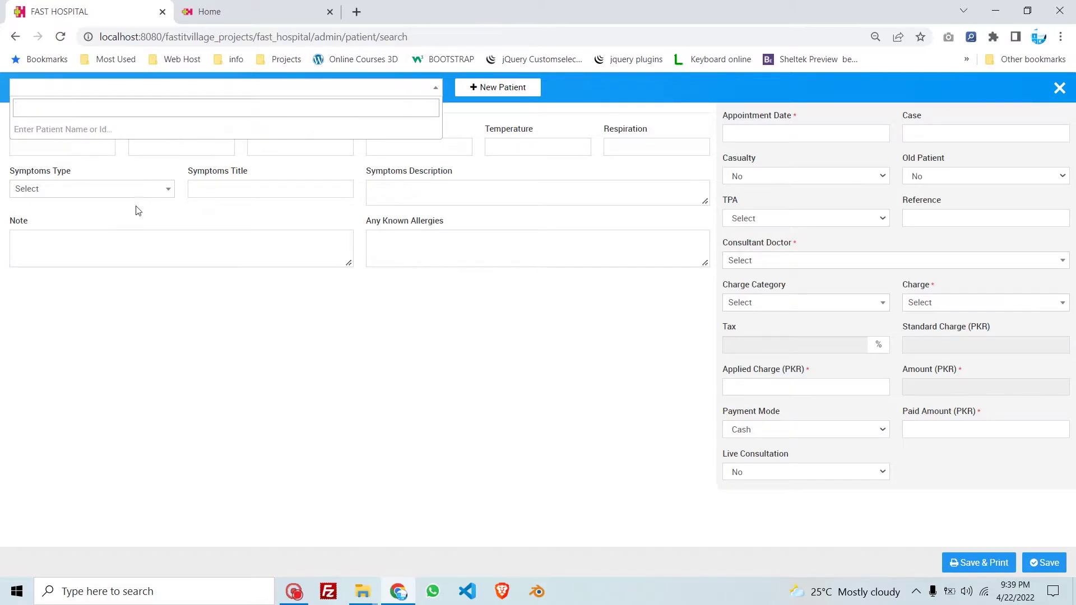
{"action": "left_click", "coordinate": [168, 250]}
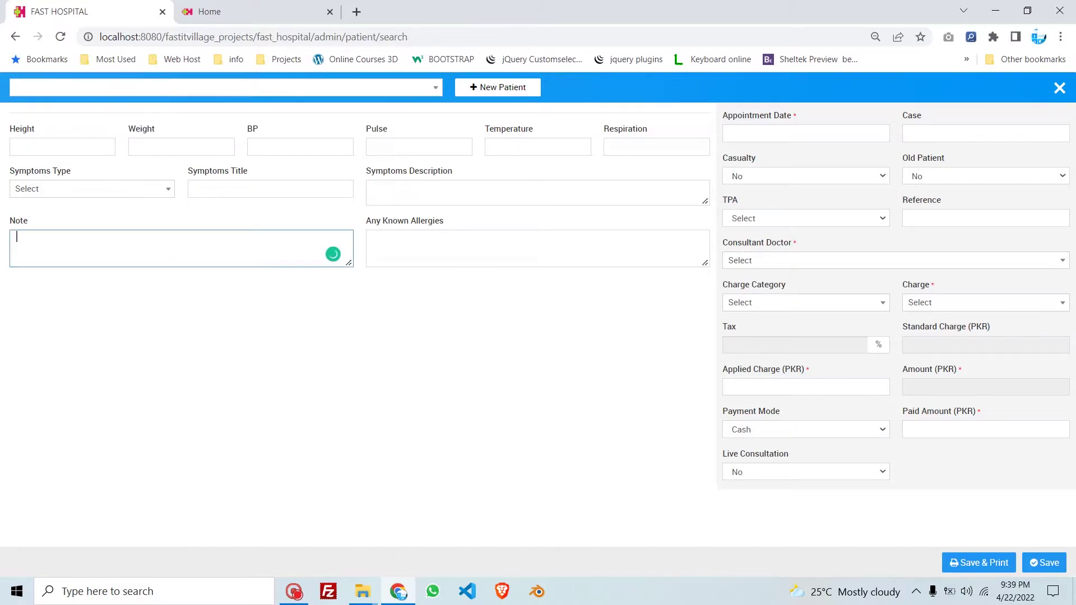
- Look over the OPD form's appointment date, case, casualty and old patient fields, and leave the form without saving
{"action": "left_click", "coordinate": [767, 134]}
{"action": "left_click", "coordinate": [971, 134]}
{"action": "left_click", "coordinate": [779, 177]}
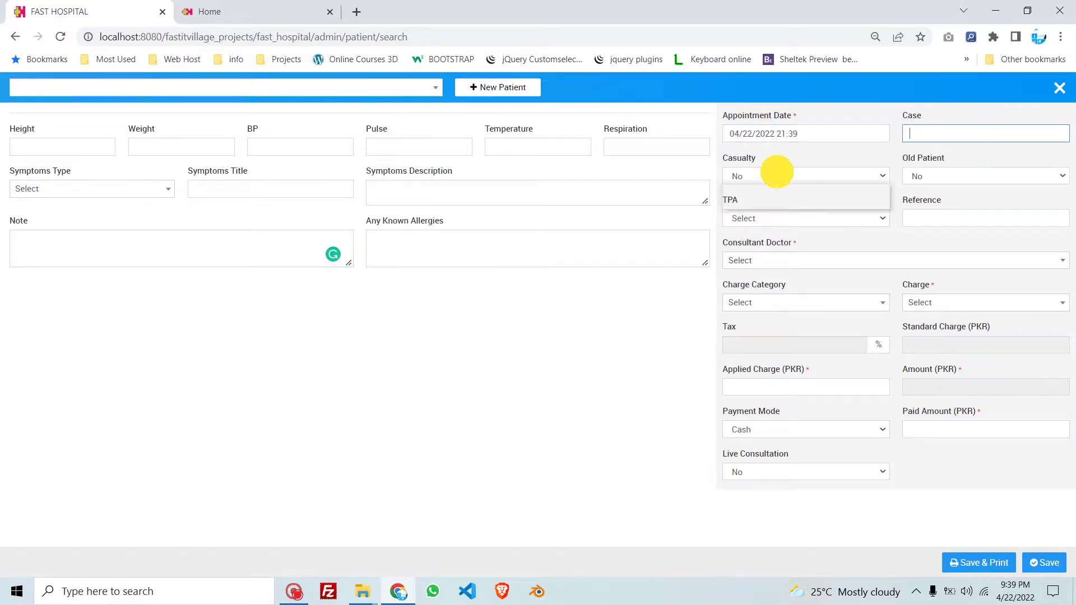
{"action": "left_click", "coordinate": [910, 176]}
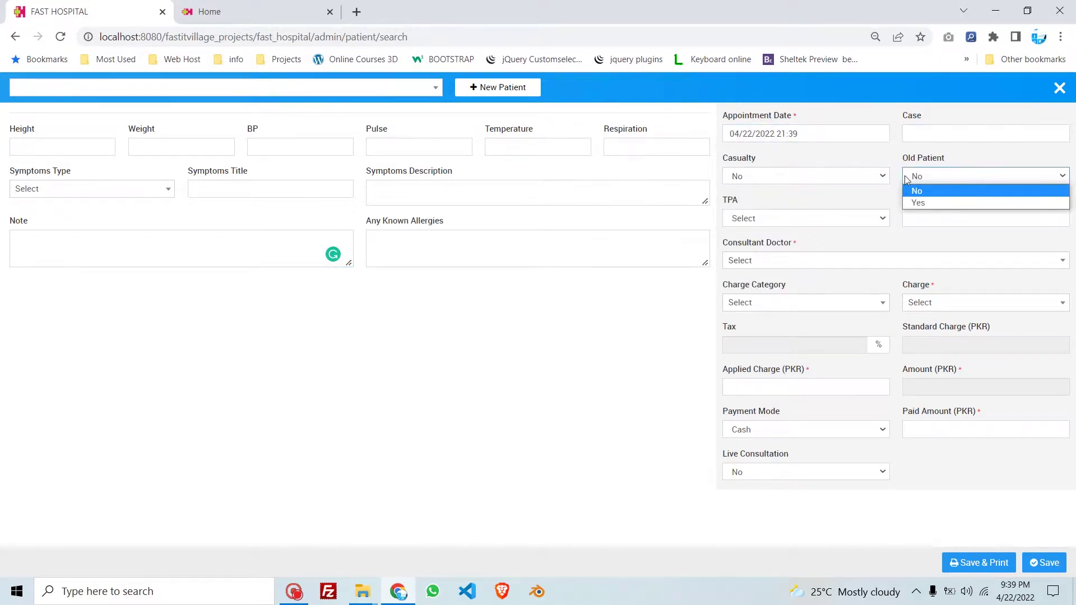
{"action": "left_click", "coordinate": [849, 247]}
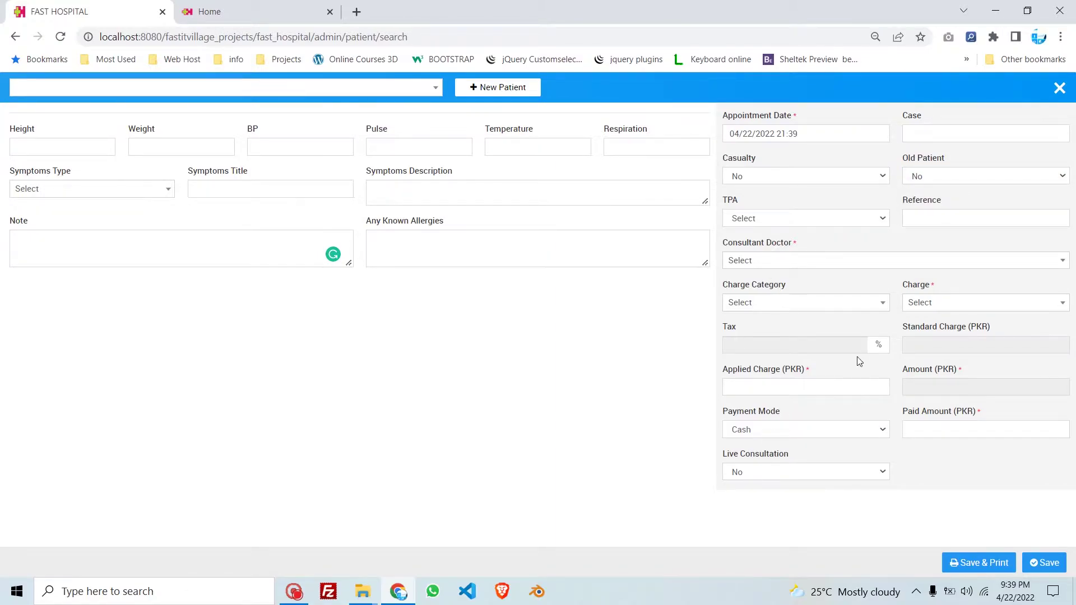
{"action": "left_click", "coordinate": [15, 37]}
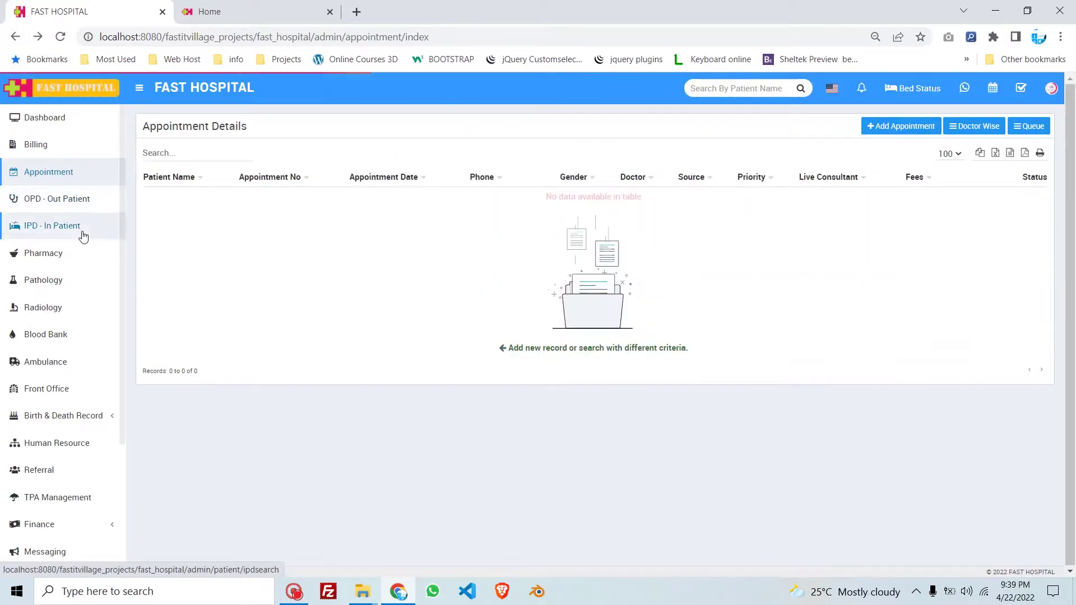
- View the IPD patient list and the pharmacy's medicines stock, including its form for adding a medicine
{"action": "left_click", "coordinate": [83, 235]}
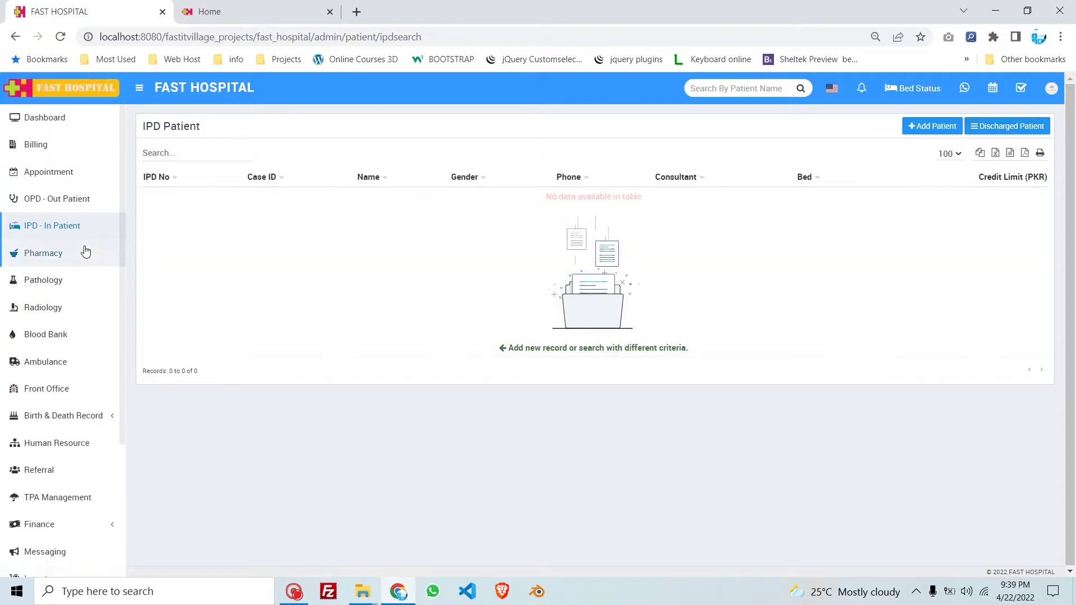
{"action": "left_click", "coordinate": [84, 251]}
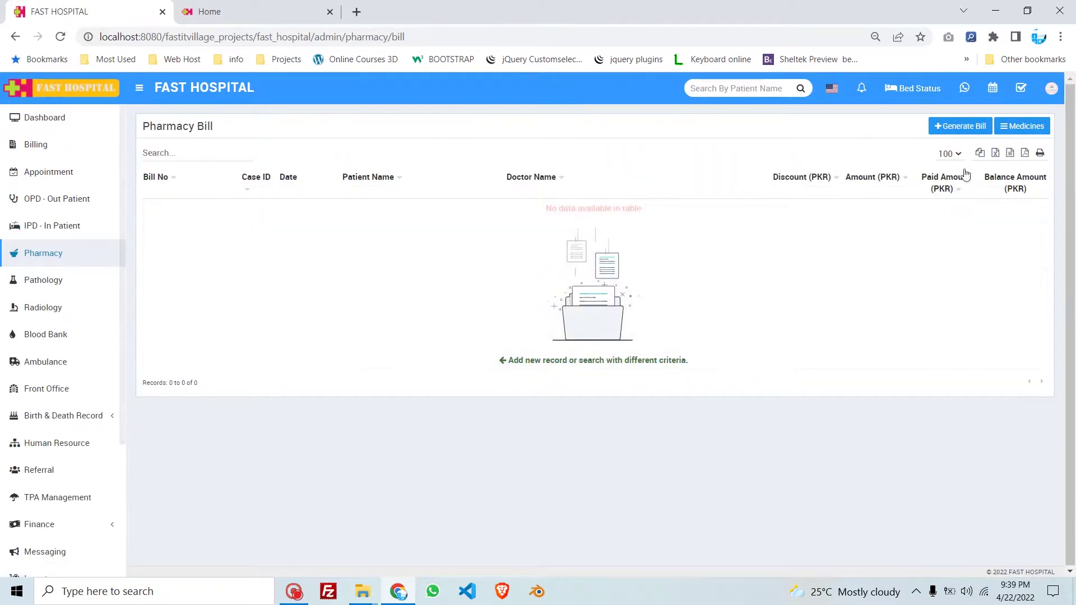
{"action": "left_click", "coordinate": [1012, 128]}
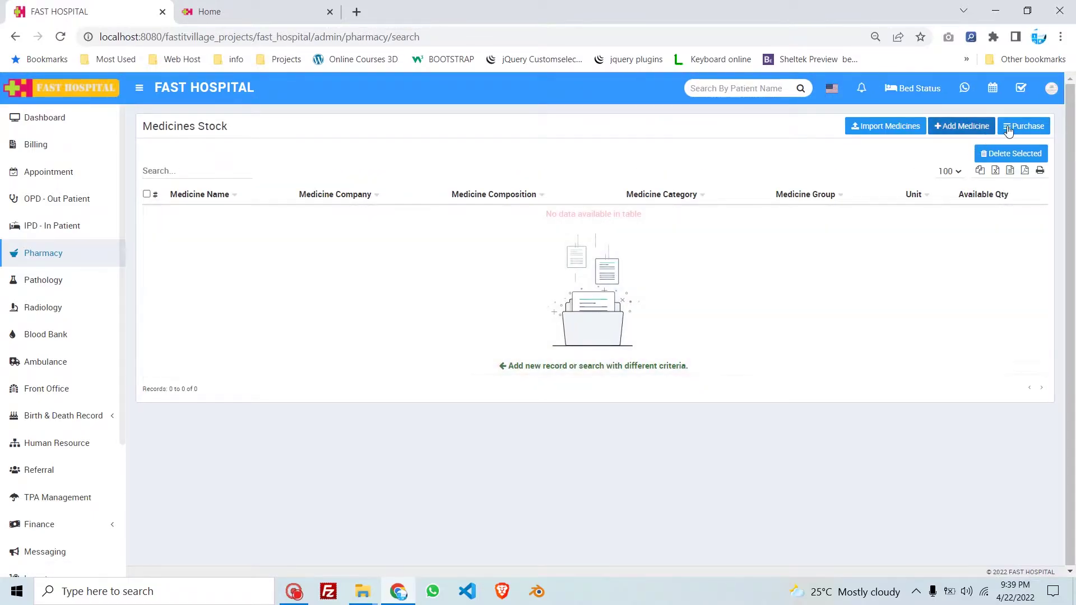
{"action": "left_click", "coordinate": [967, 130]}
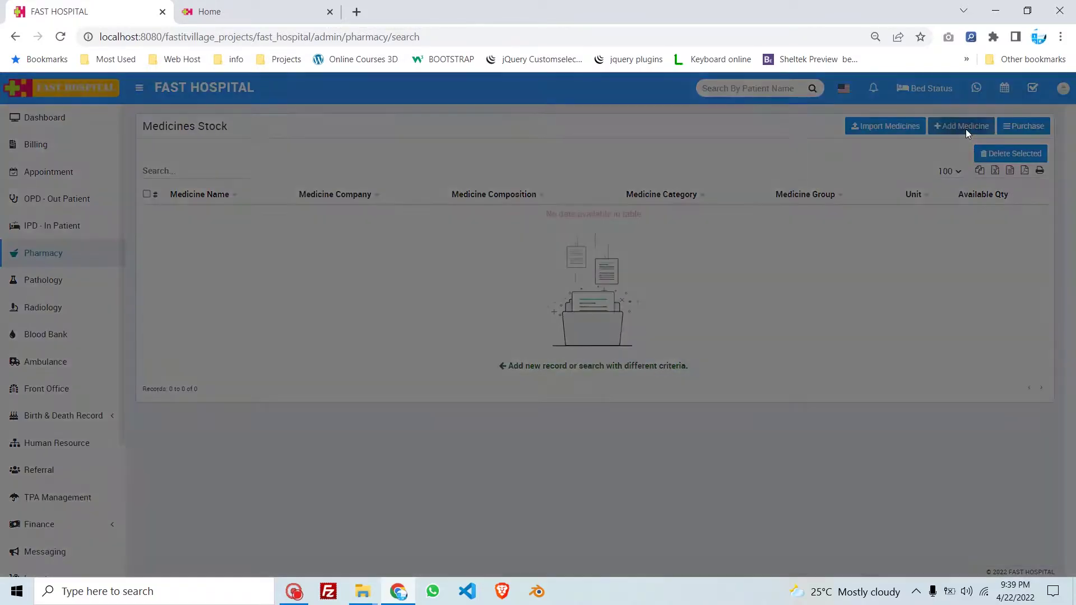
{"action": "left_click", "coordinate": [817, 117]}
- Open a new medicine purchase form, try adding nine extra medicine rows, and leave it without saving
{"action": "left_click", "coordinate": [1022, 127]}
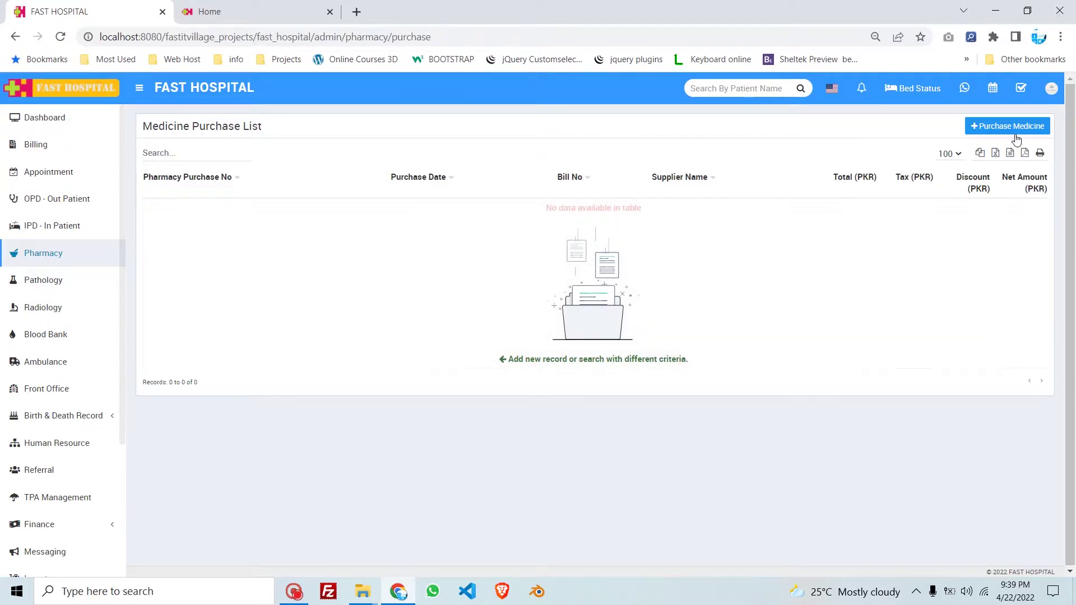
{"action": "left_click", "coordinate": [1005, 136]}
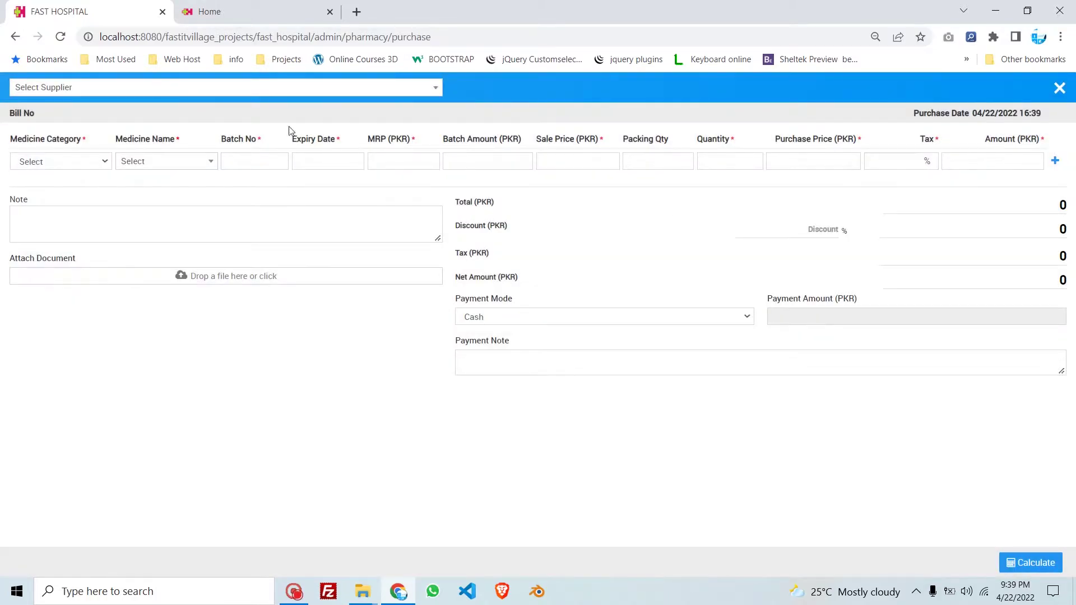
{"action": "left_click", "coordinate": [1058, 161]}
{"action": "left_click", "coordinate": [1058, 161]}
{"action": "left_click", "coordinate": [1058, 161]}
{"action": "left_click", "coordinate": [1058, 161]}
{"action": "left_click", "coordinate": [1058, 162]}
{"action": "left_click", "coordinate": [1055, 163]}
{"action": "left_click", "coordinate": [1055, 162]}
{"action": "left_click", "coordinate": [1049, 162]}
{"action": "left_click", "coordinate": [1049, 161]}
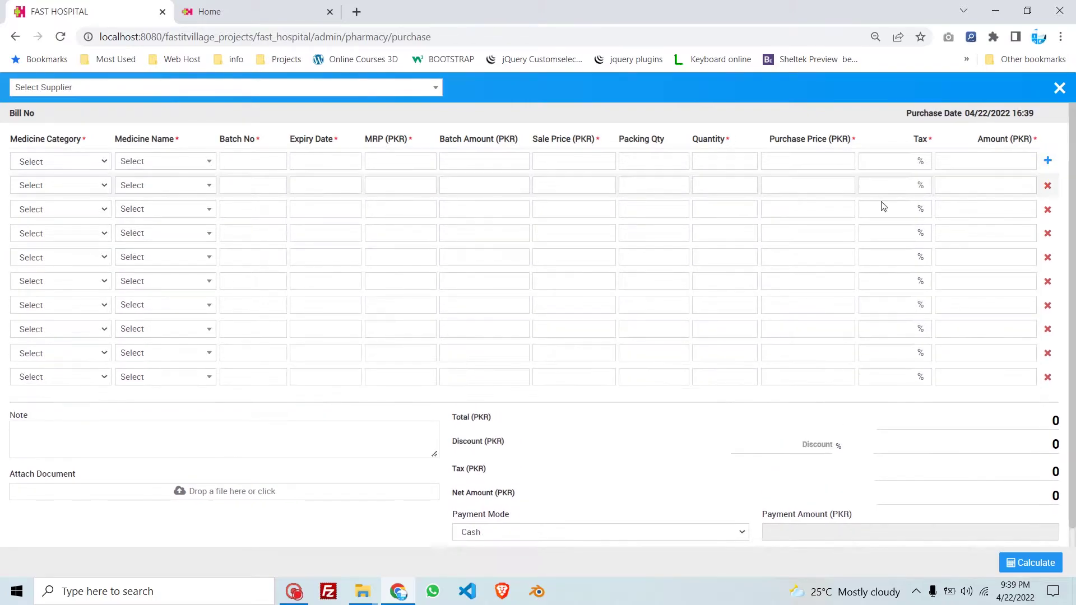
{"action": "left_click", "coordinate": [16, 37]}
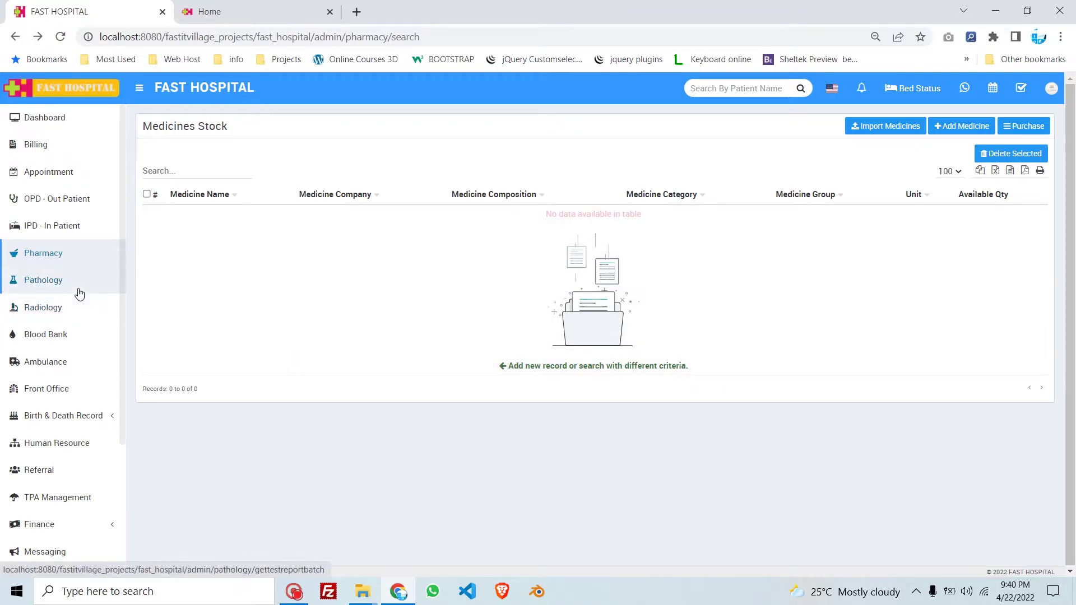
- View the pathology bill list and its blank bill generation form, leave the form without saving, and return to the bill list
{"action": "left_click", "coordinate": [79, 292]}
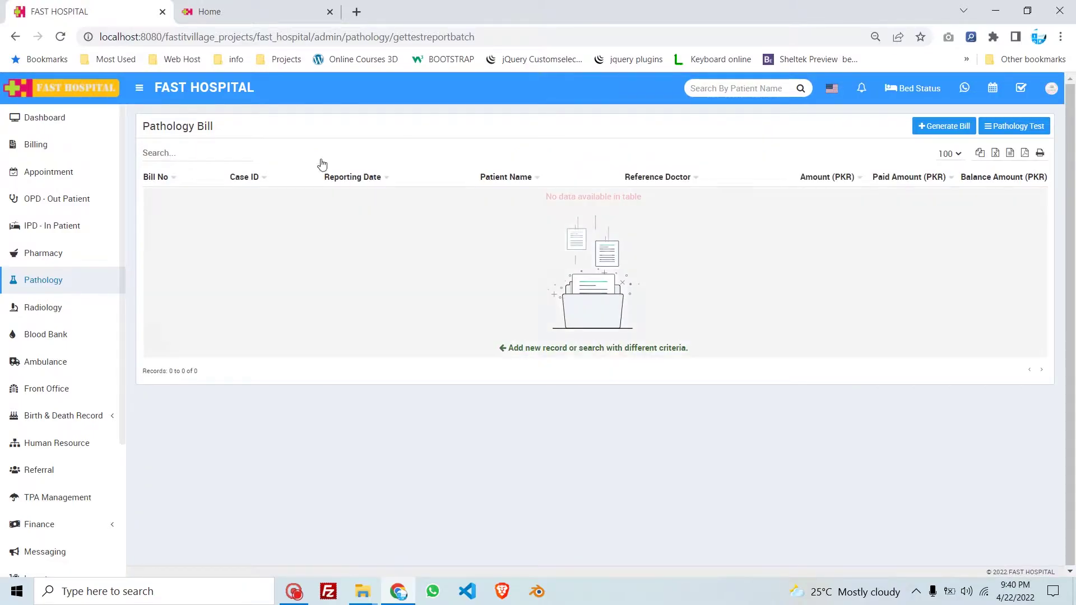
{"action": "left_click", "coordinate": [917, 128]}
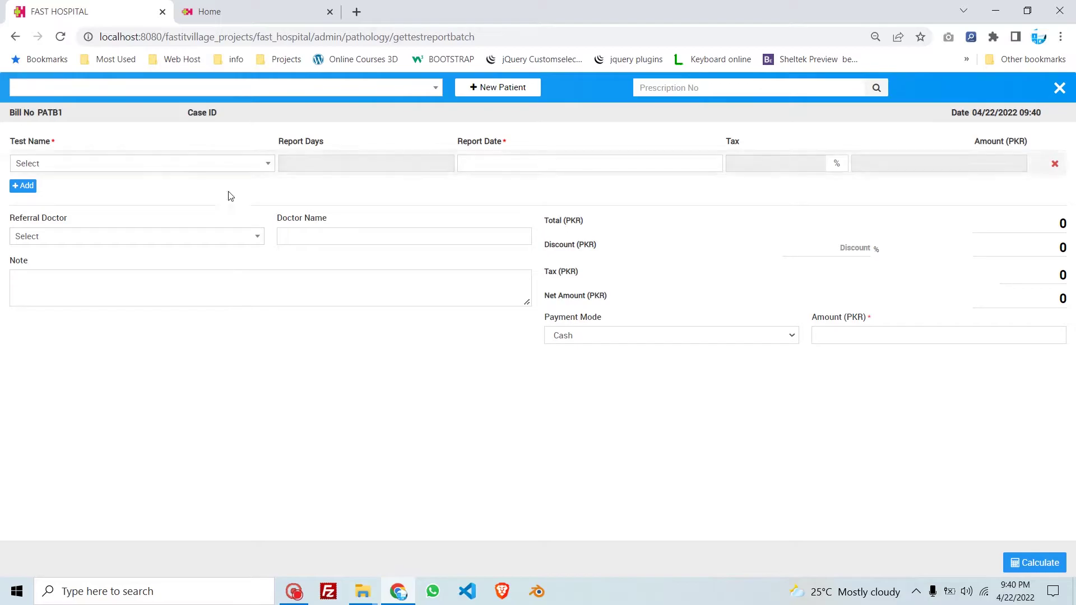
{"action": "left_click", "coordinate": [13, 38]}
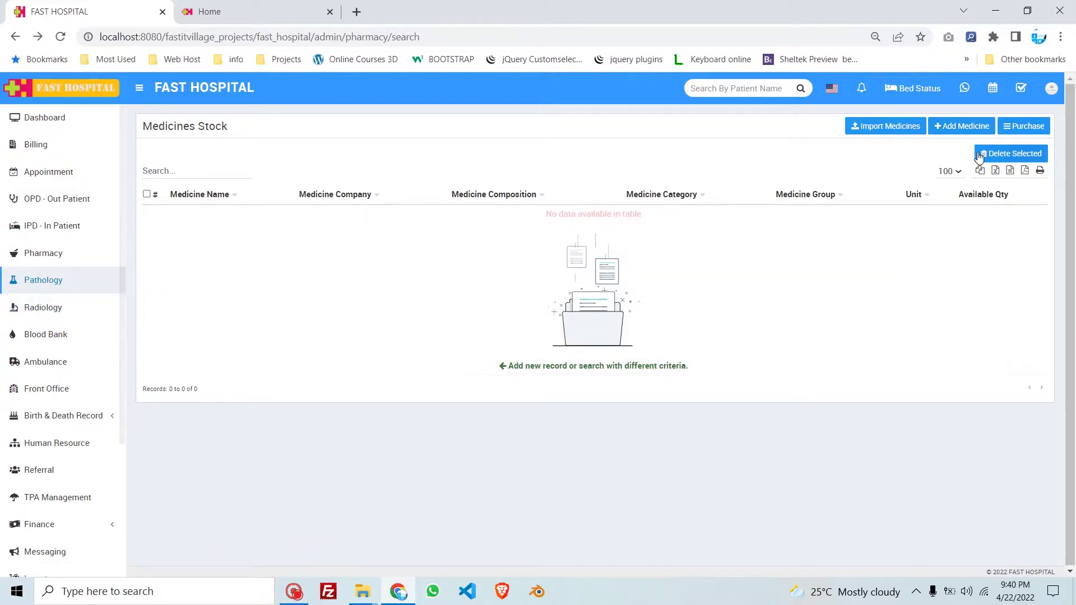
{"action": "left_click", "coordinate": [72, 281]}
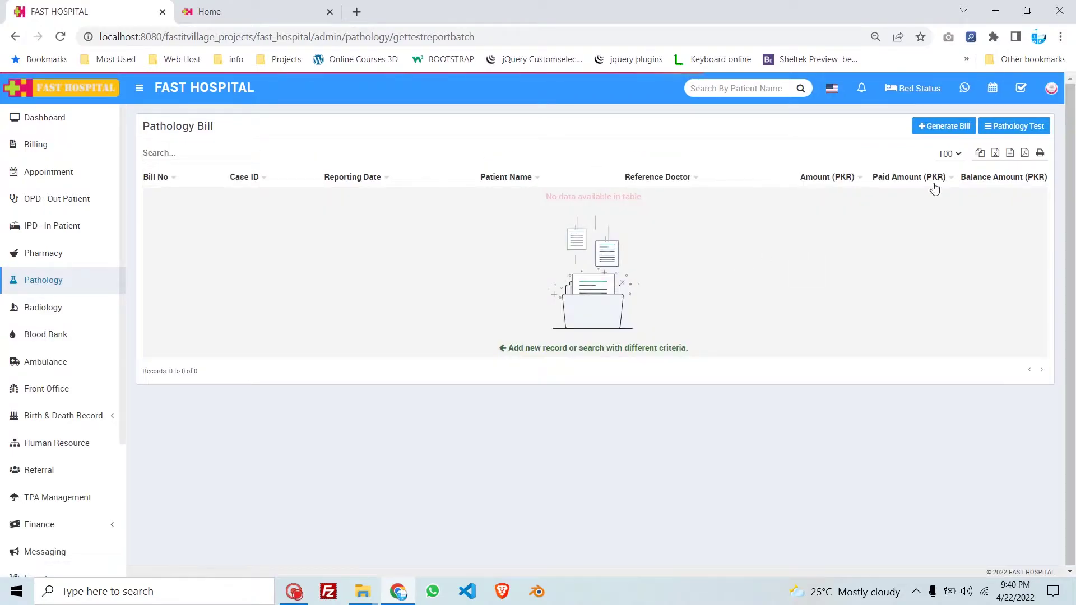
- Open a blank pathology test form from the pathology test list, try adding five extra test parameter rows, and leave it without saving
{"action": "left_click", "coordinate": [1001, 129]}
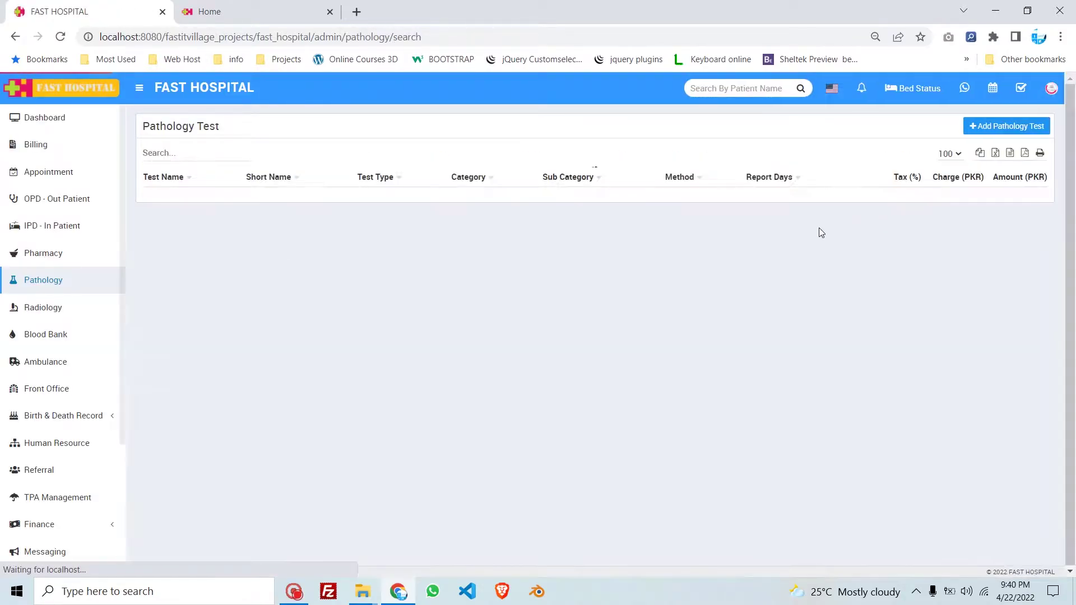
{"action": "left_click", "coordinate": [979, 122]}
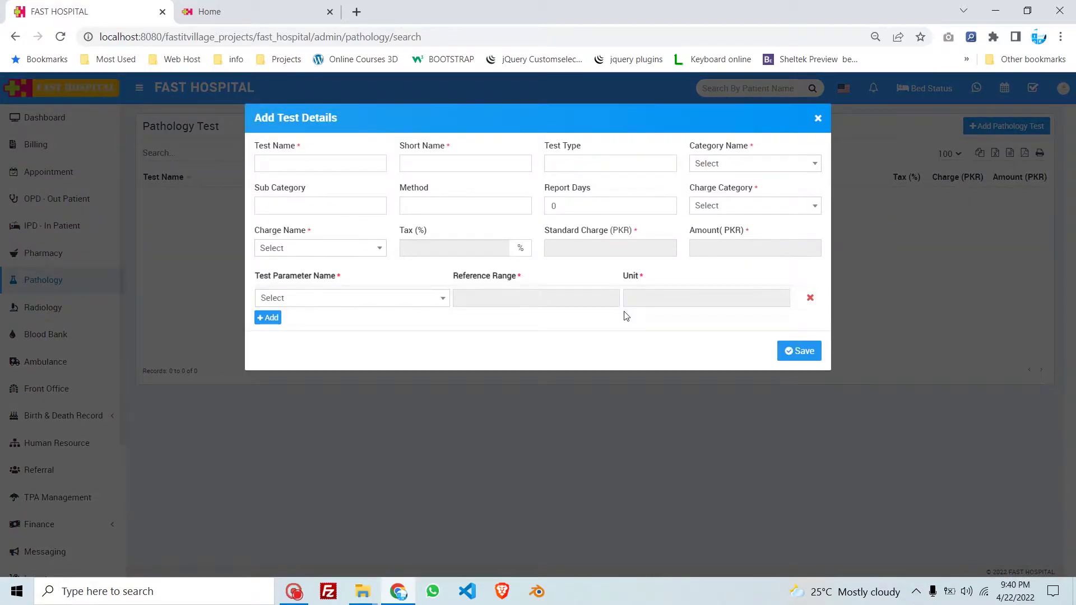
{"action": "left_click", "coordinate": [268, 318]}
{"action": "left_click", "coordinate": [266, 322]}
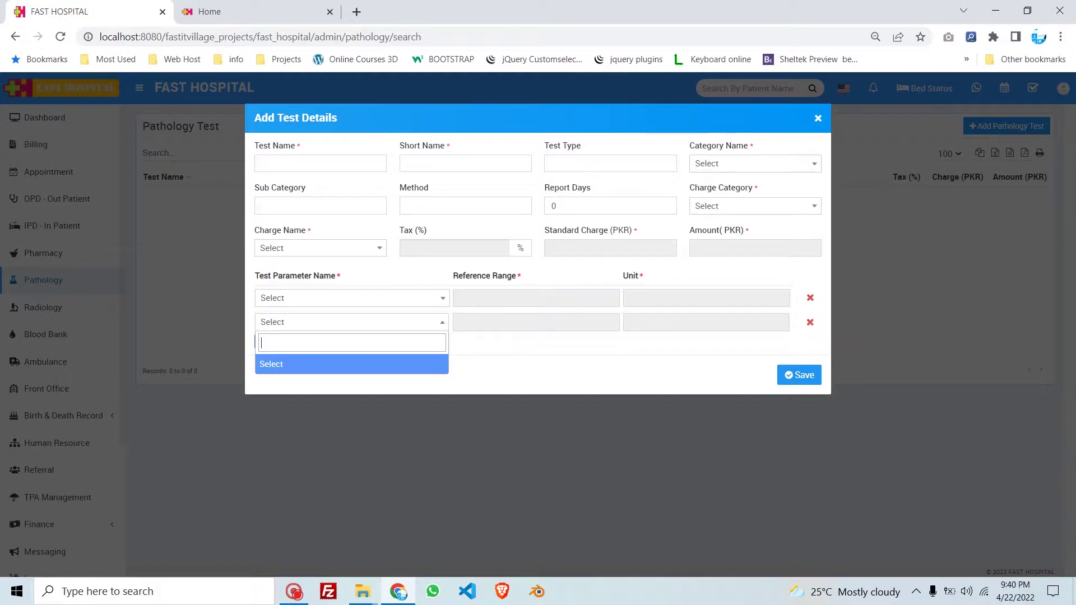
{"action": "left_click", "coordinate": [464, 347]}
{"action": "left_click", "coordinate": [277, 355]}
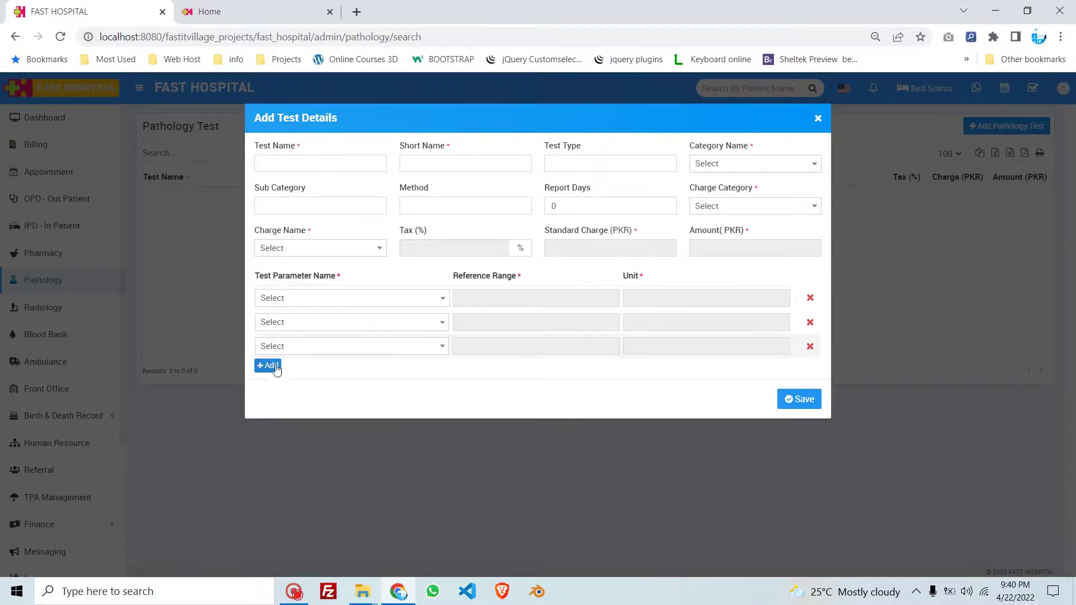
{"action": "left_click", "coordinate": [277, 381]}
{"action": "left_click", "coordinate": [275, 387]}
{"action": "left_click", "coordinate": [269, 413]}
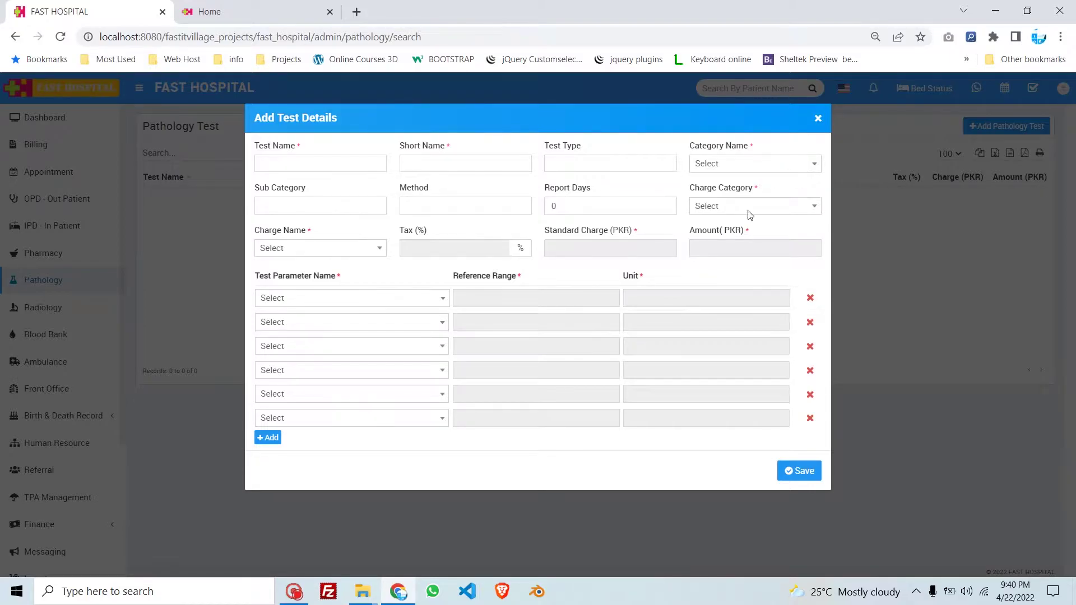
{"action": "left_click", "coordinate": [506, 298]}
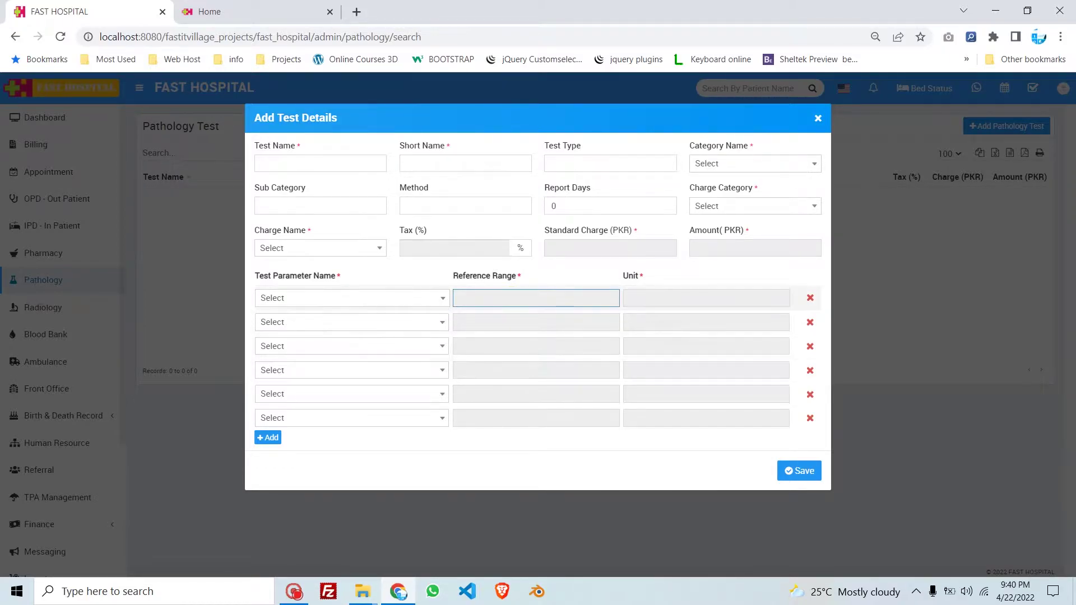
{"action": "left_click", "coordinate": [818, 120]}
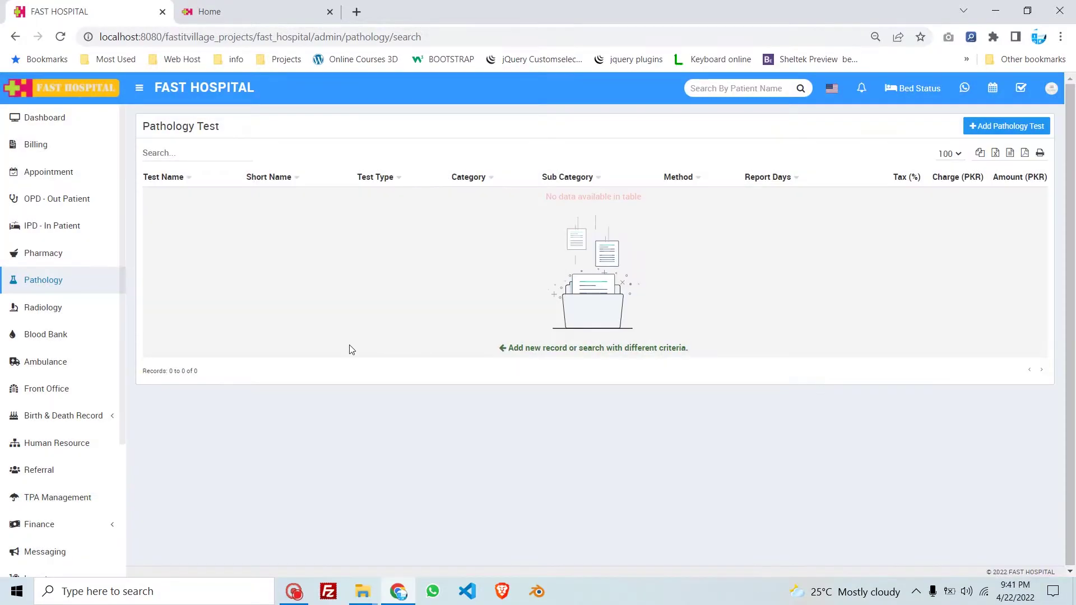
- Open a blank radiology test form through the radiology section, try adding two extra test parameter rows, and leave it without saving
{"action": "left_click", "coordinate": [53, 320]}
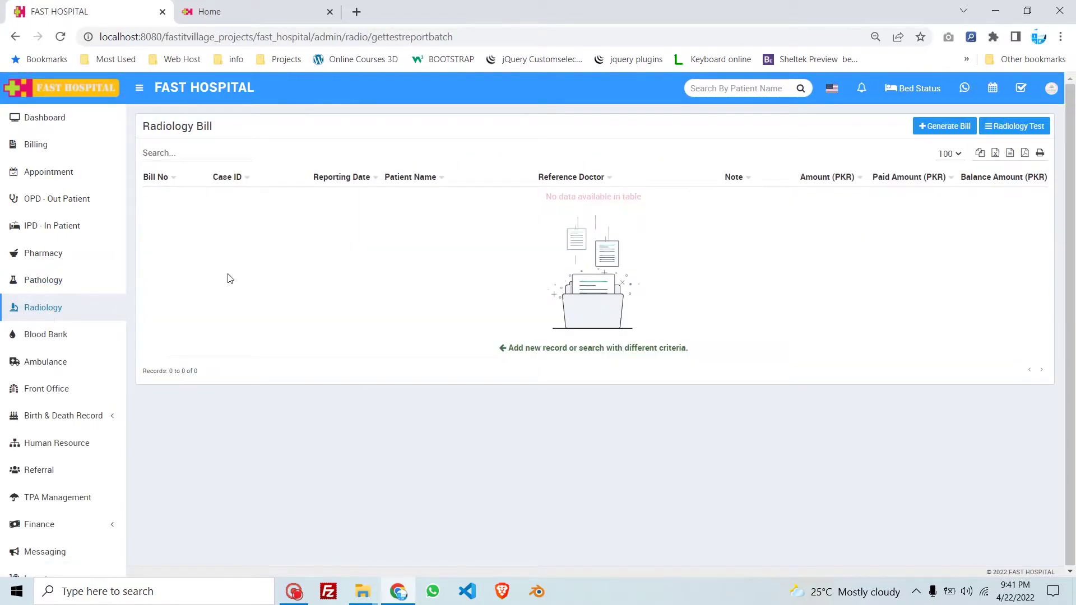
{"action": "left_click", "coordinate": [1003, 131]}
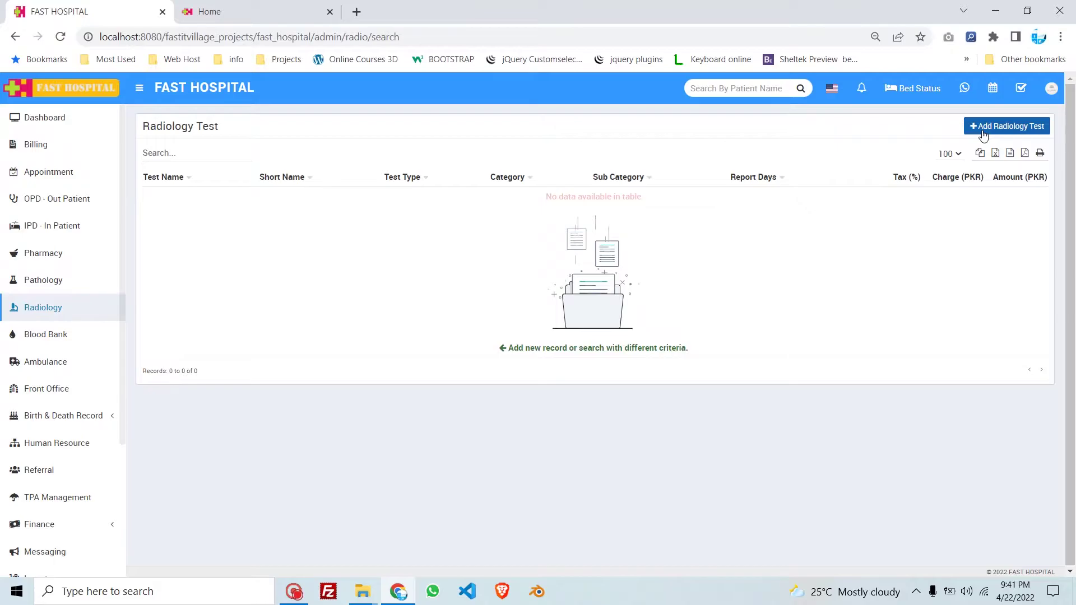
{"action": "left_click", "coordinate": [984, 129]}
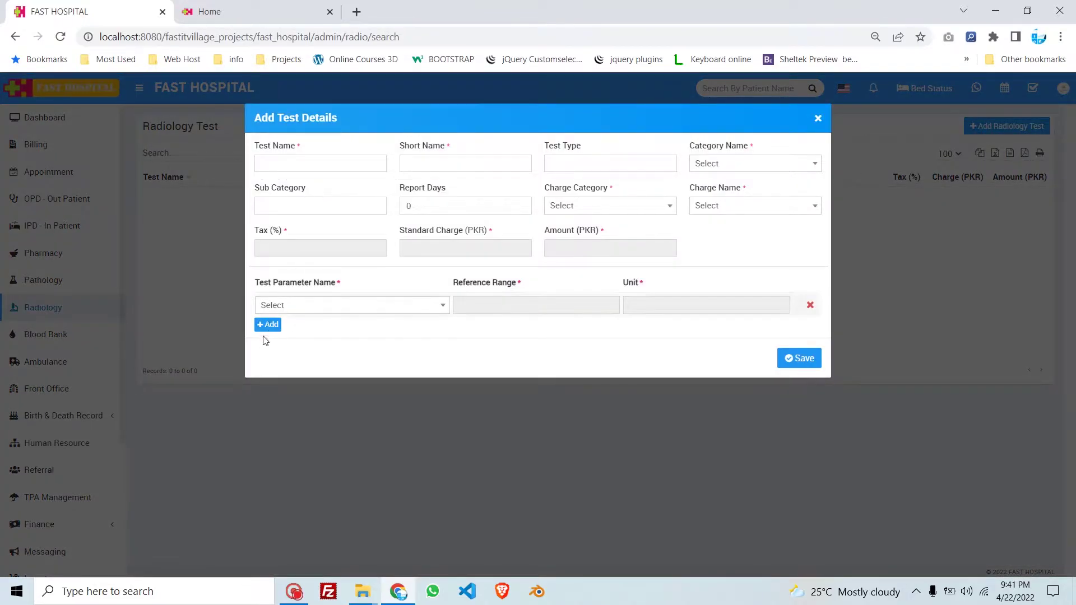
{"action": "left_click", "coordinate": [276, 326]}
{"action": "left_click", "coordinate": [272, 349]}
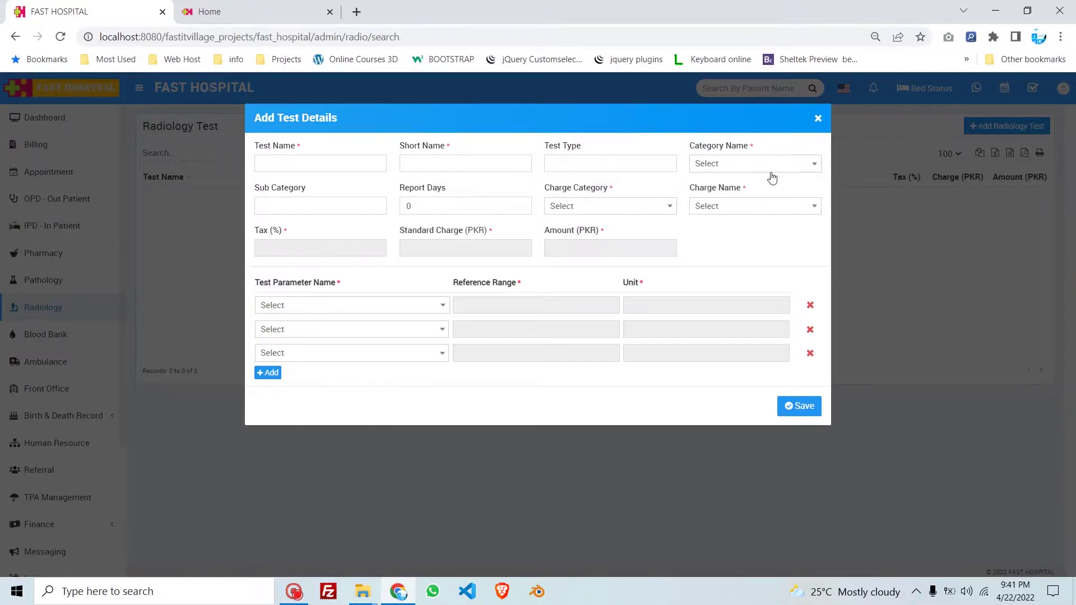
{"action": "left_click", "coordinate": [818, 119]}
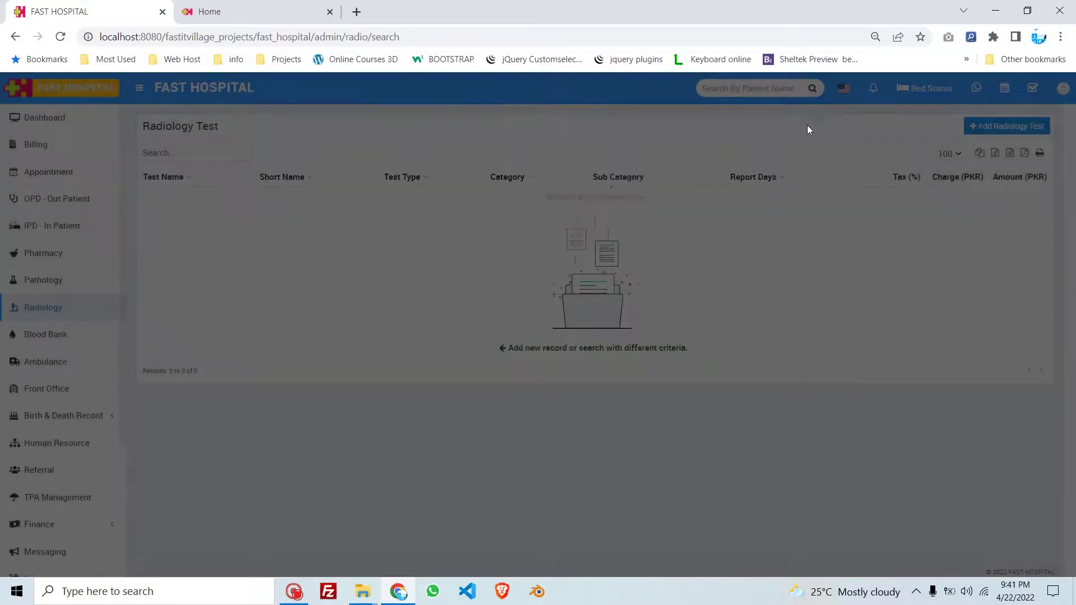
- Open the blood bank status and look through the blood and component stock of groups A+, AB+, B+, O+ and O-
{"action": "left_click", "coordinate": [73, 336]}
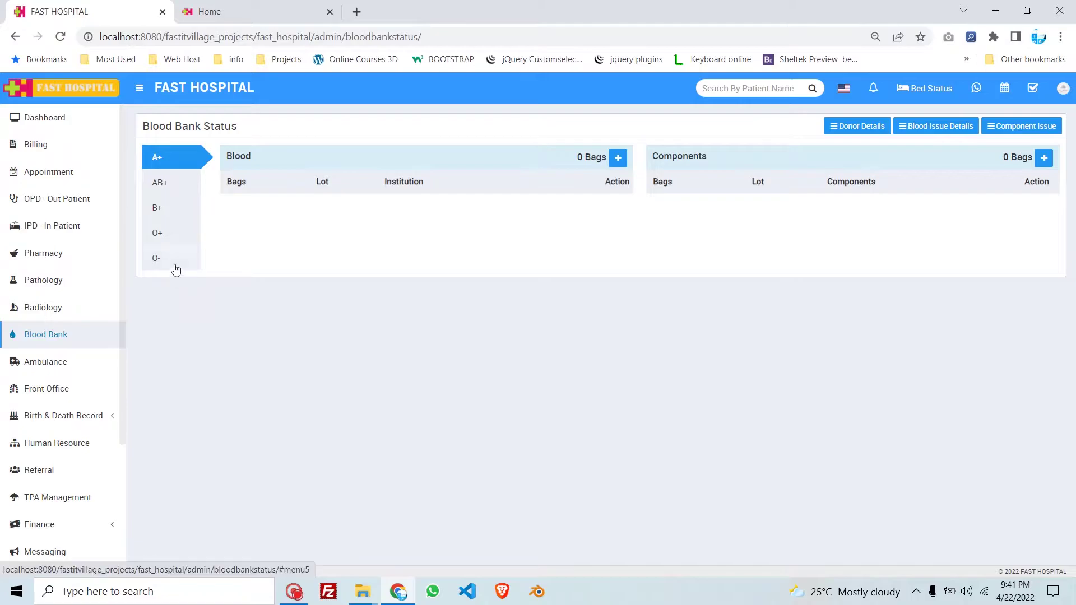
{"action": "left_click", "coordinate": [174, 183]}
{"action": "left_click", "coordinate": [171, 210]}
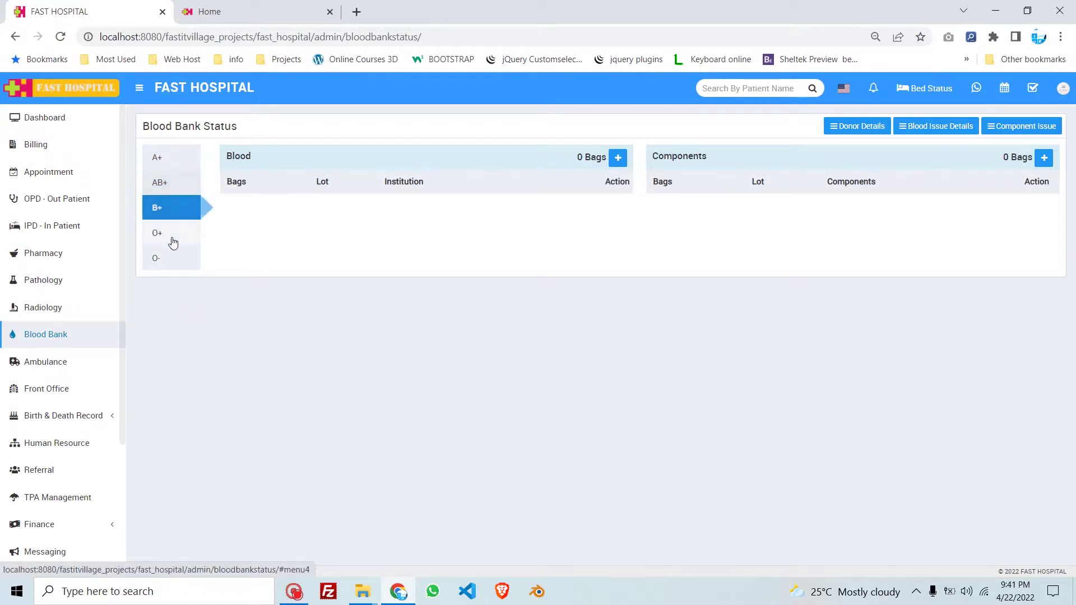
{"action": "left_click", "coordinate": [171, 229]}
{"action": "left_click", "coordinate": [171, 257]}
{"action": "left_click", "coordinate": [163, 231]}
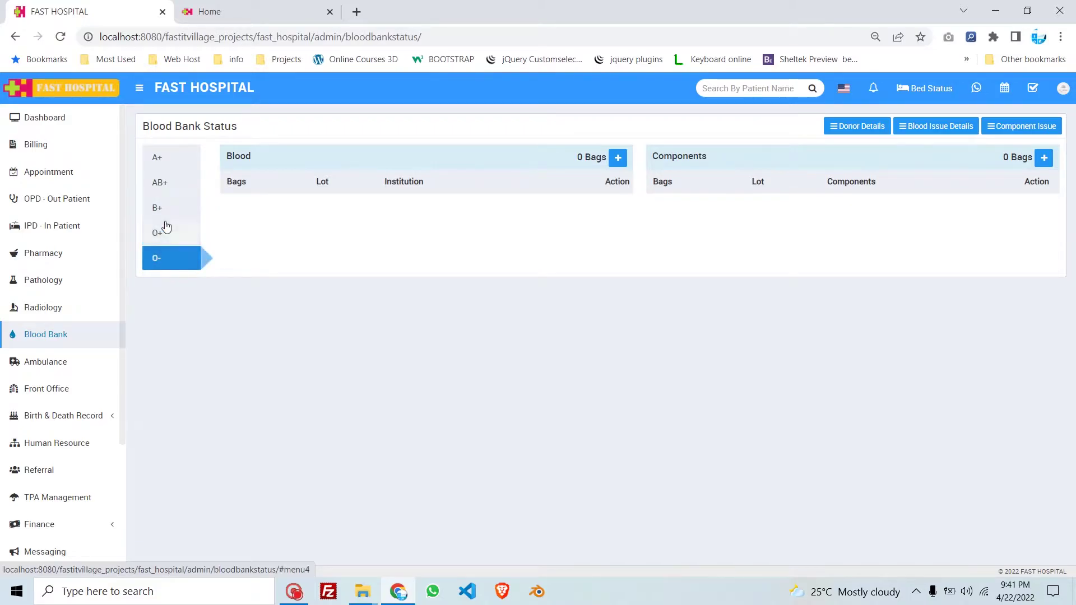
{"action": "left_click", "coordinate": [172, 175]}
{"action": "left_click", "coordinate": [172, 159]}
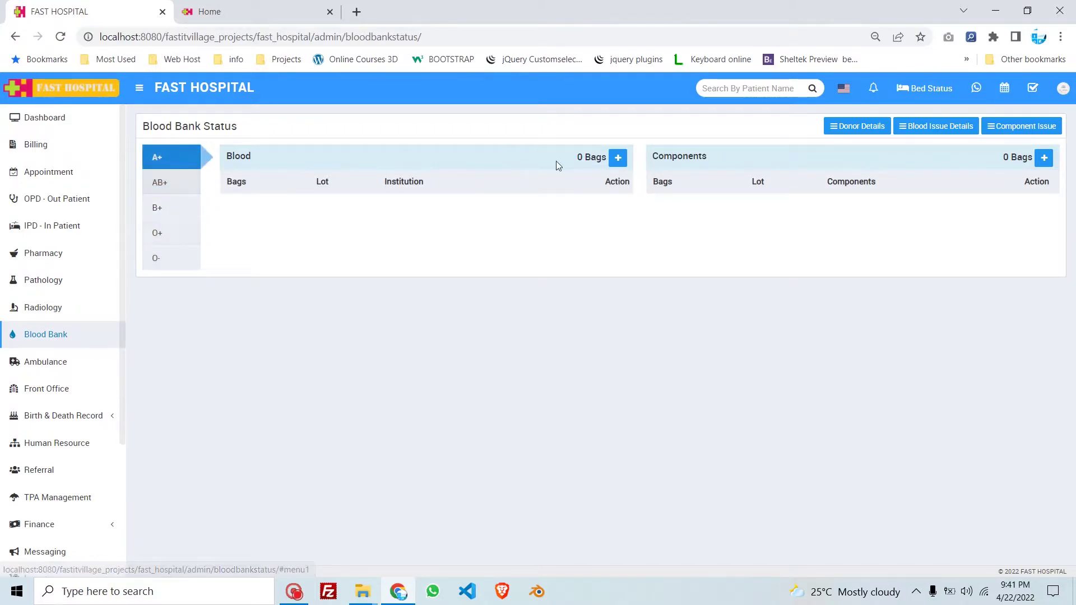
- Look over the blood donor details form and the add components form for group A+, leaving both without saving
{"action": "left_click", "coordinate": [618, 159]}
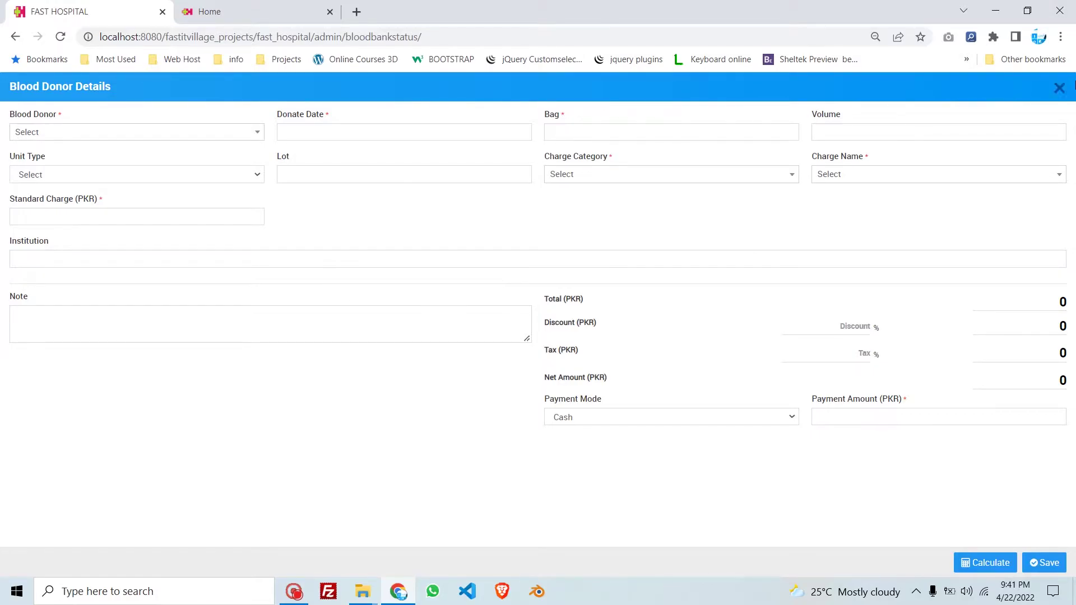
{"action": "left_click", "coordinate": [1059, 88]}
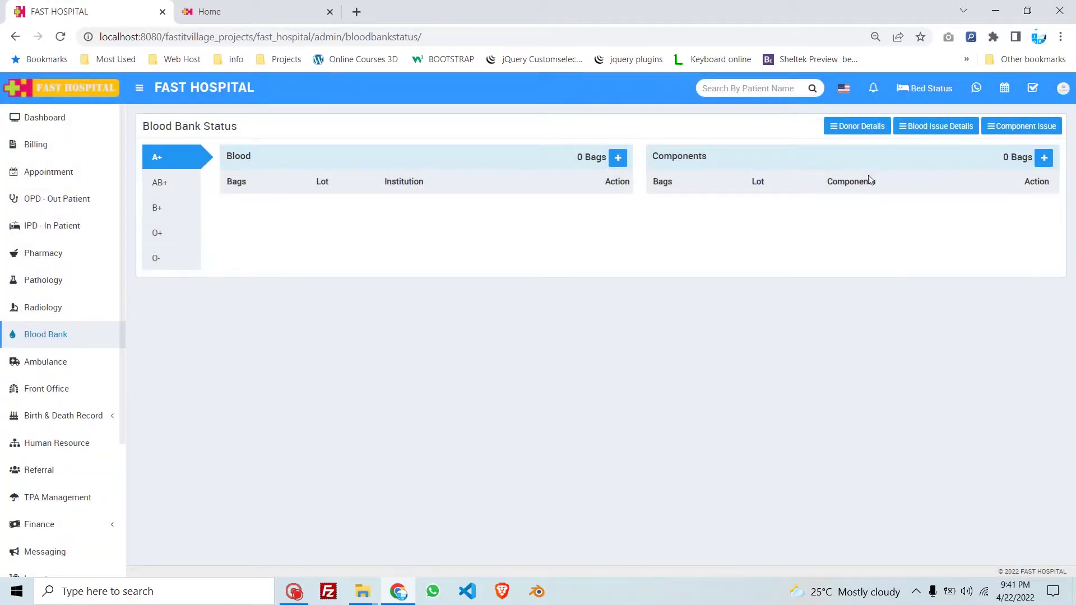
{"action": "left_click", "coordinate": [1044, 159]}
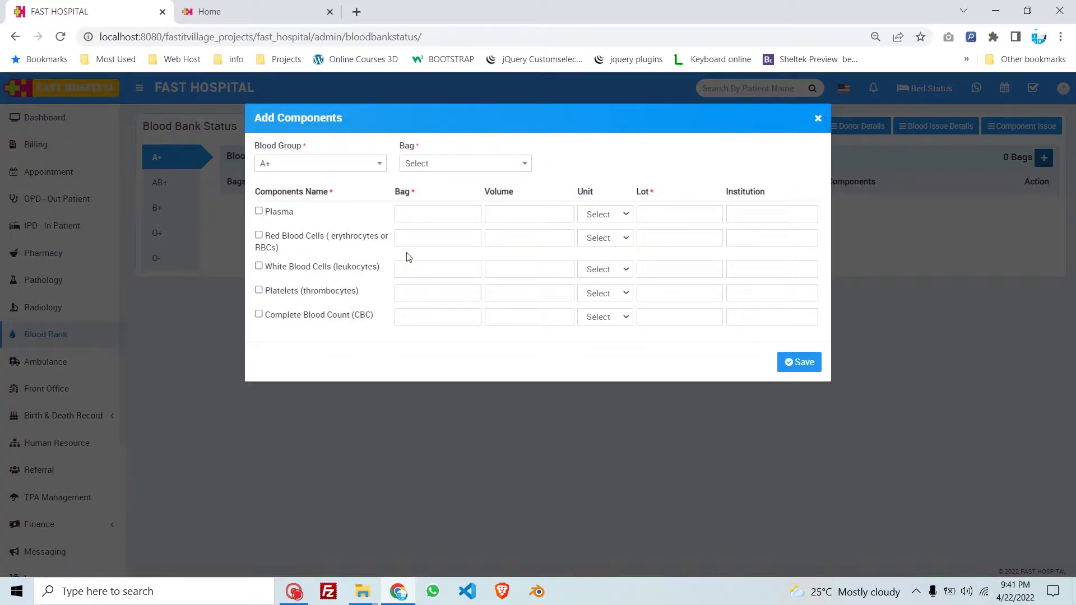
{"action": "left_click", "coordinate": [821, 119]}
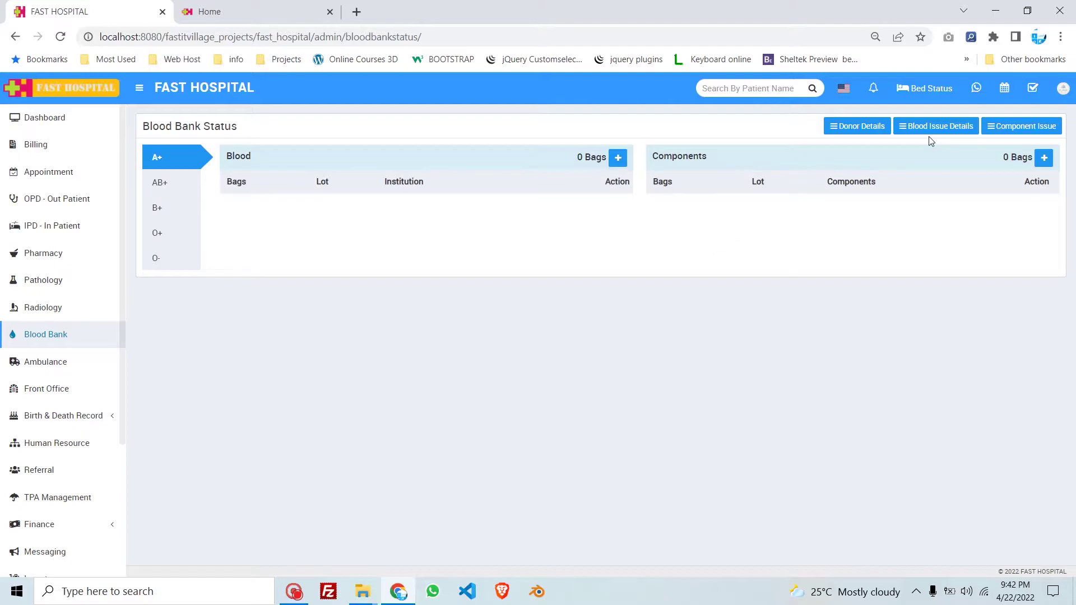
- Look over the blank component issue form, including its patient lookup and new patient form, and leave it without saving
{"action": "left_click", "coordinate": [1006, 132]}
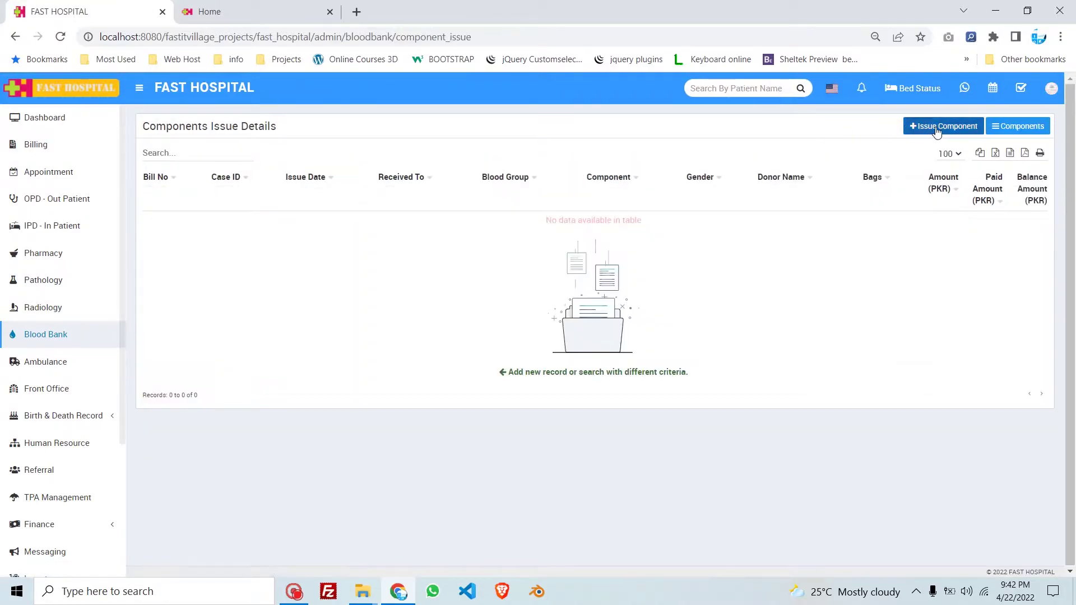
{"action": "left_click", "coordinate": [935, 126]}
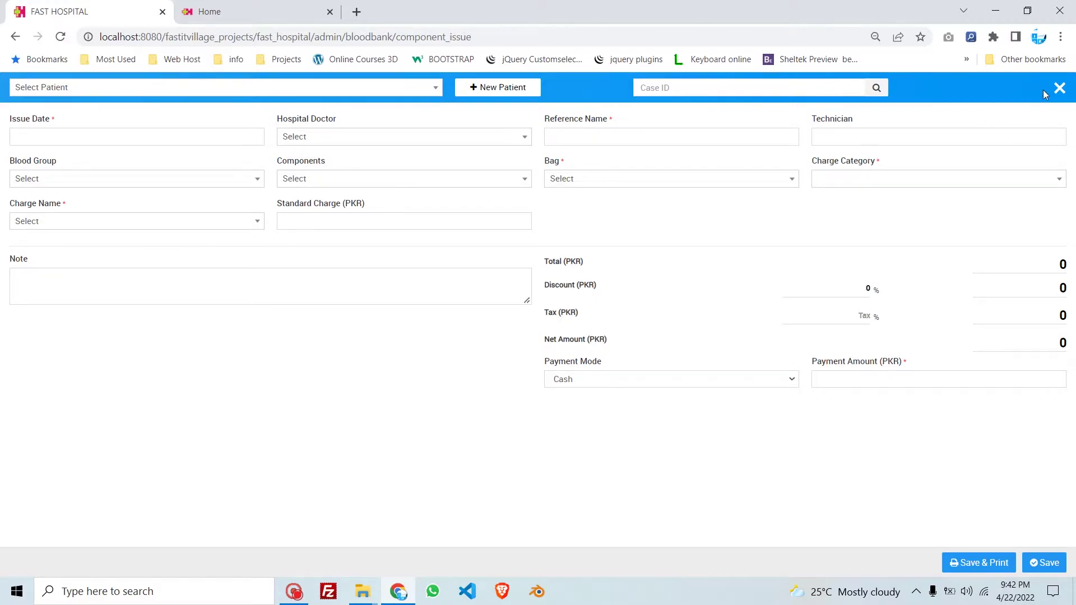
{"action": "left_click", "coordinate": [347, 92]}
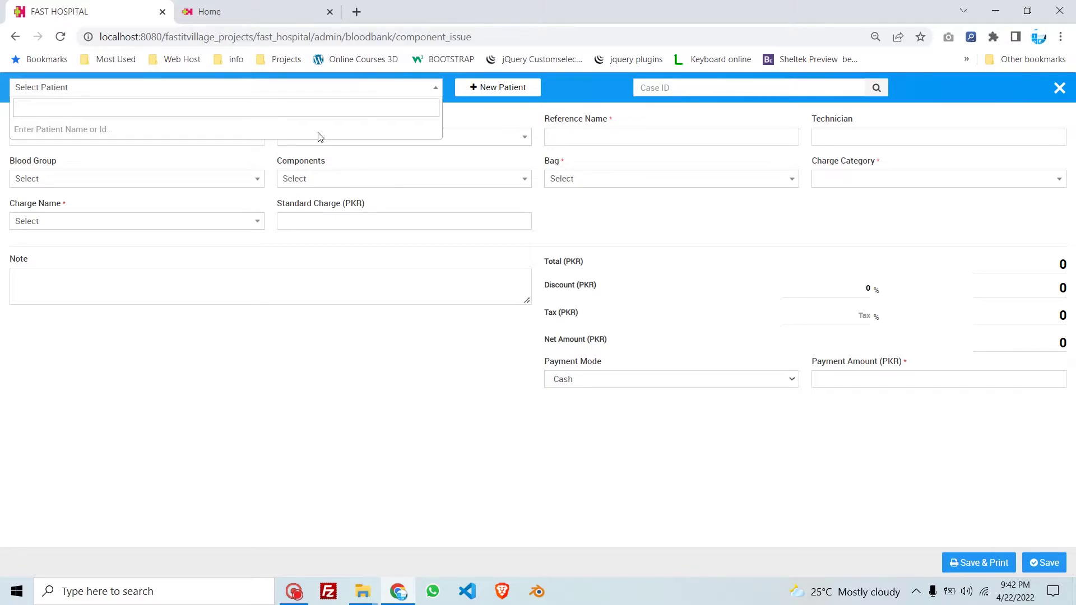
{"action": "left_click", "coordinate": [502, 89]}
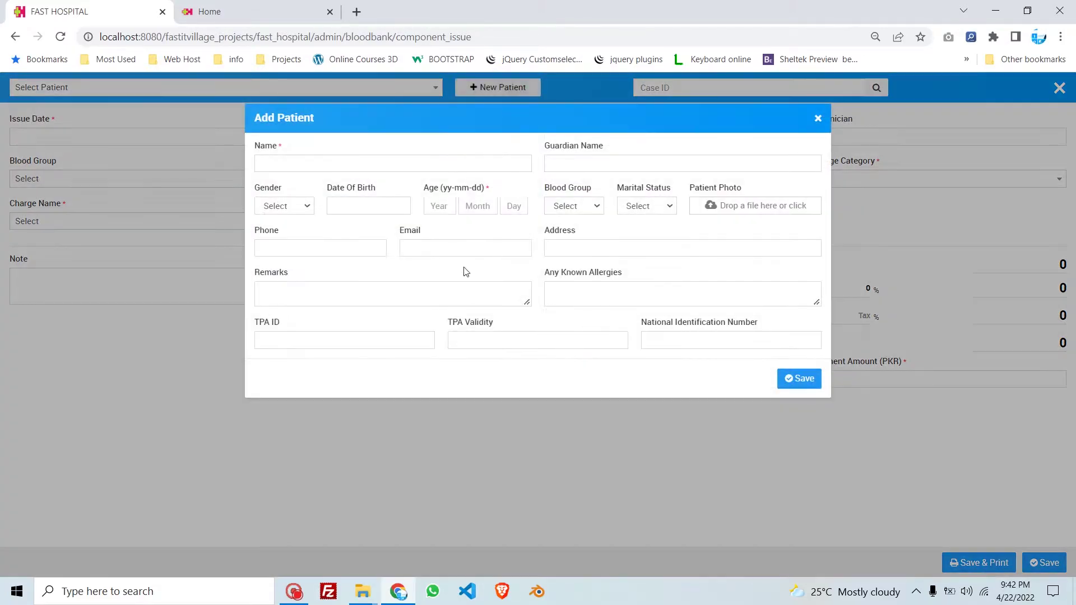
{"action": "left_click", "coordinate": [817, 118]}
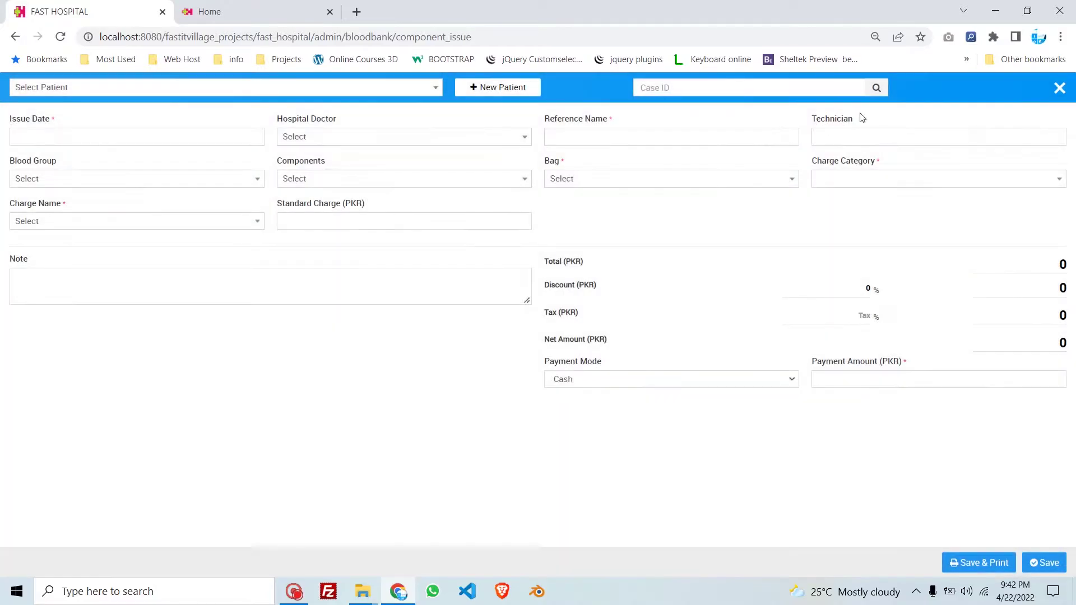
{"action": "left_click", "coordinate": [1057, 89]}
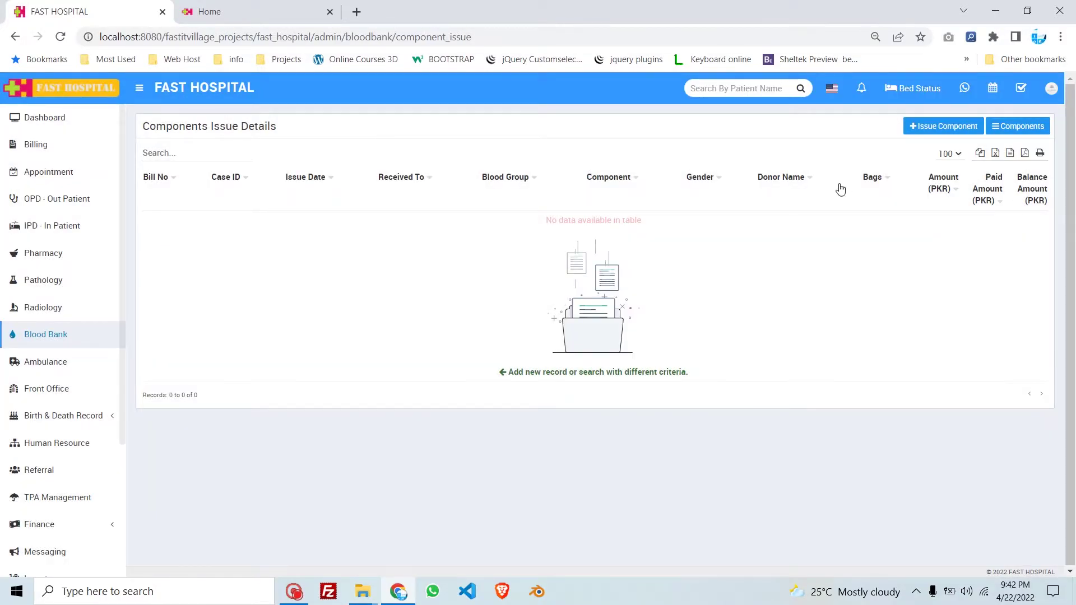
- View the blood bank's blood issue details and its blank form for issuing blood, leaving the form without saving
{"action": "left_click", "coordinate": [93, 336]}
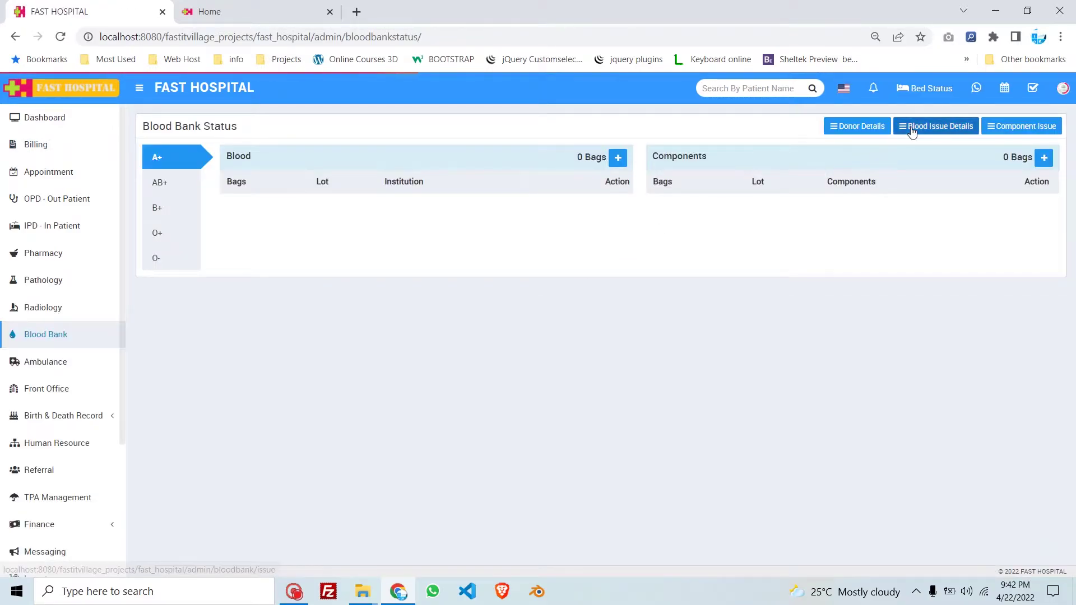
{"action": "left_click", "coordinate": [912, 128]}
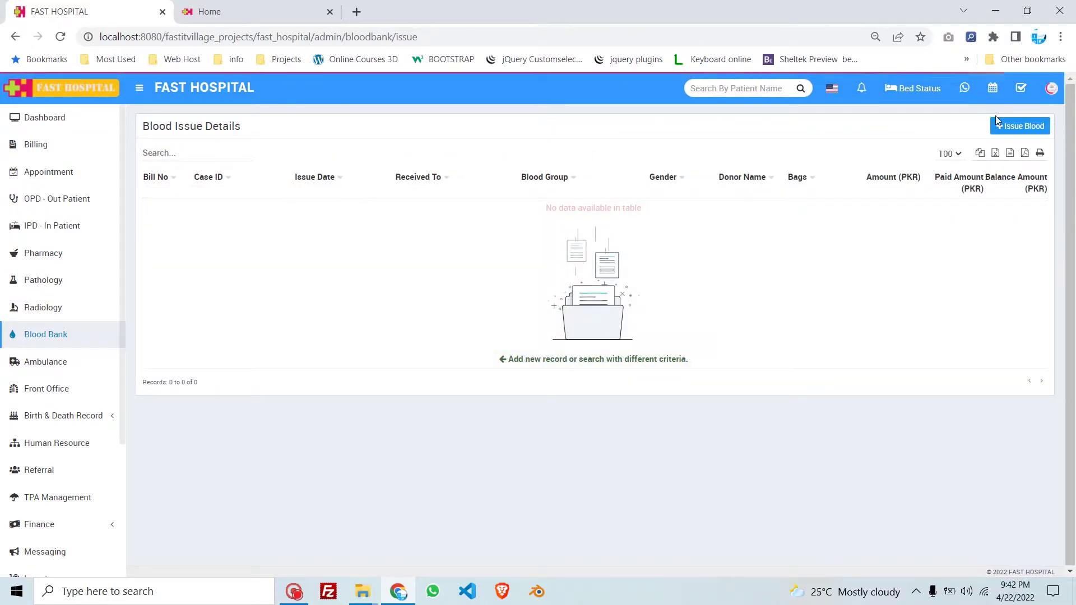
{"action": "left_click", "coordinate": [1008, 127]}
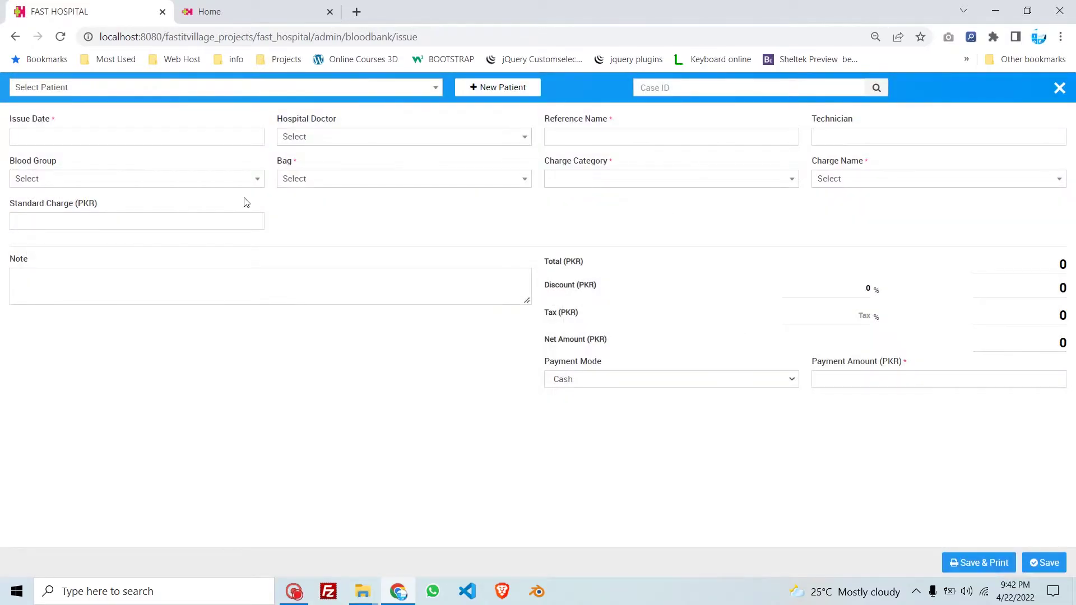
{"action": "left_click", "coordinate": [1059, 88]}
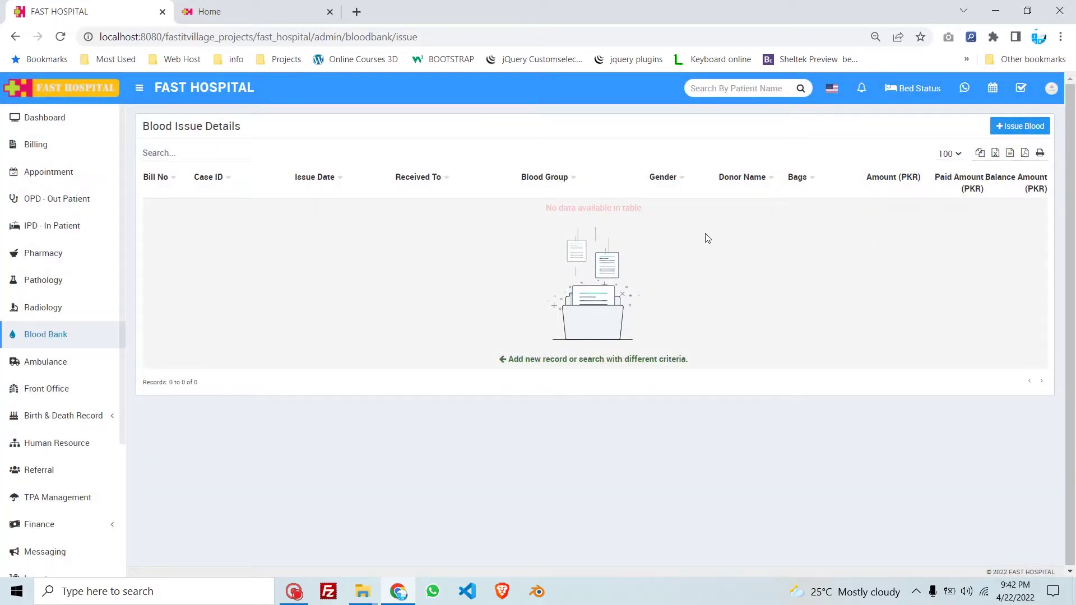
- View the ambulance list and its blank Add Ambulance form, including the vehicle type options, and leave the form without saving
{"action": "left_click", "coordinate": [76, 363]}
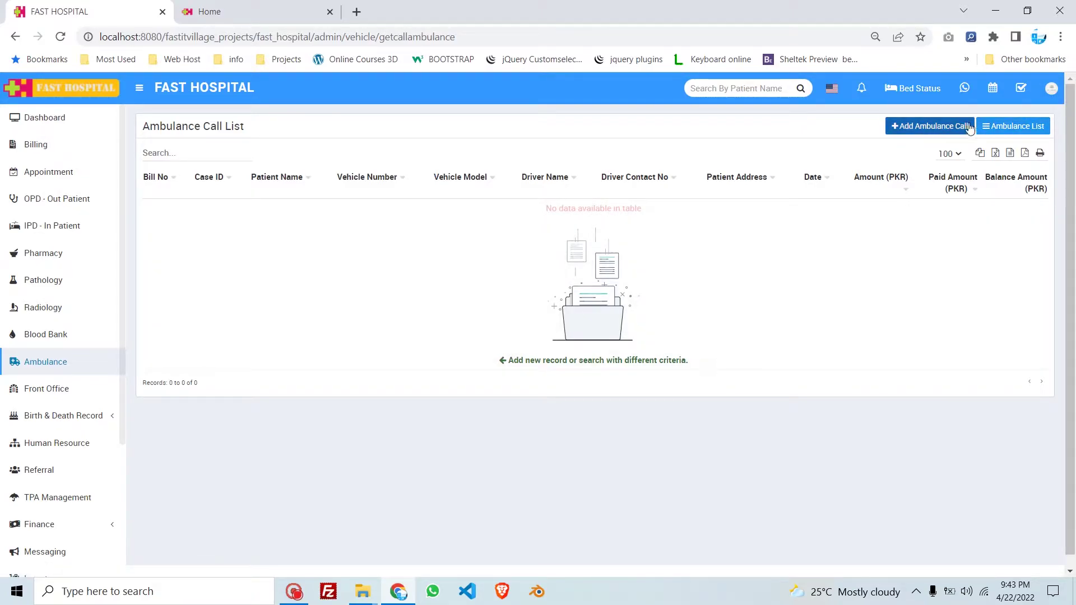
{"action": "left_click", "coordinate": [985, 124]}
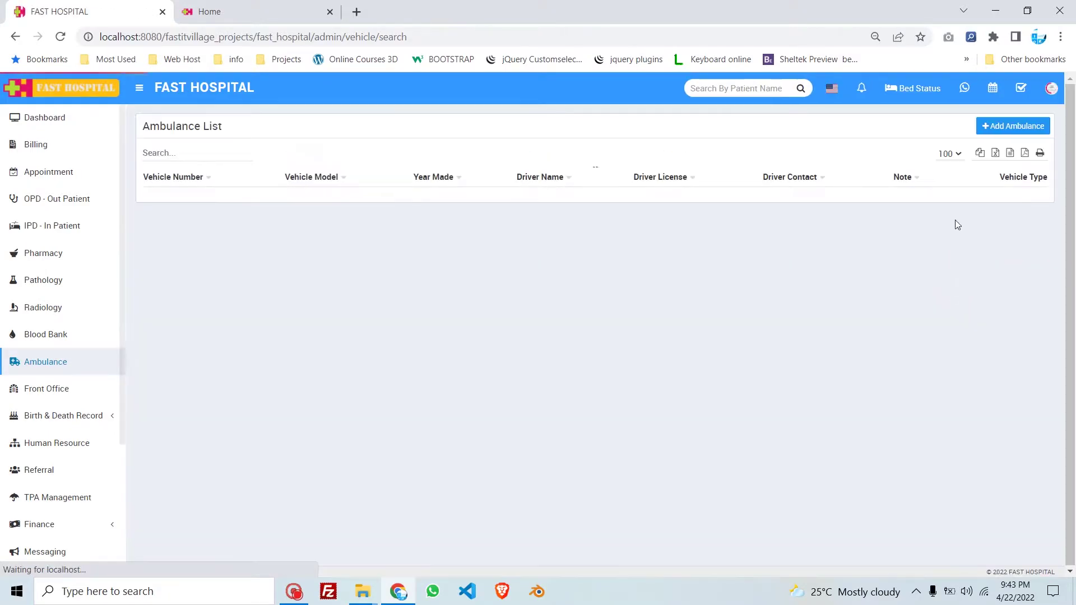
{"action": "left_click", "coordinate": [996, 125]}
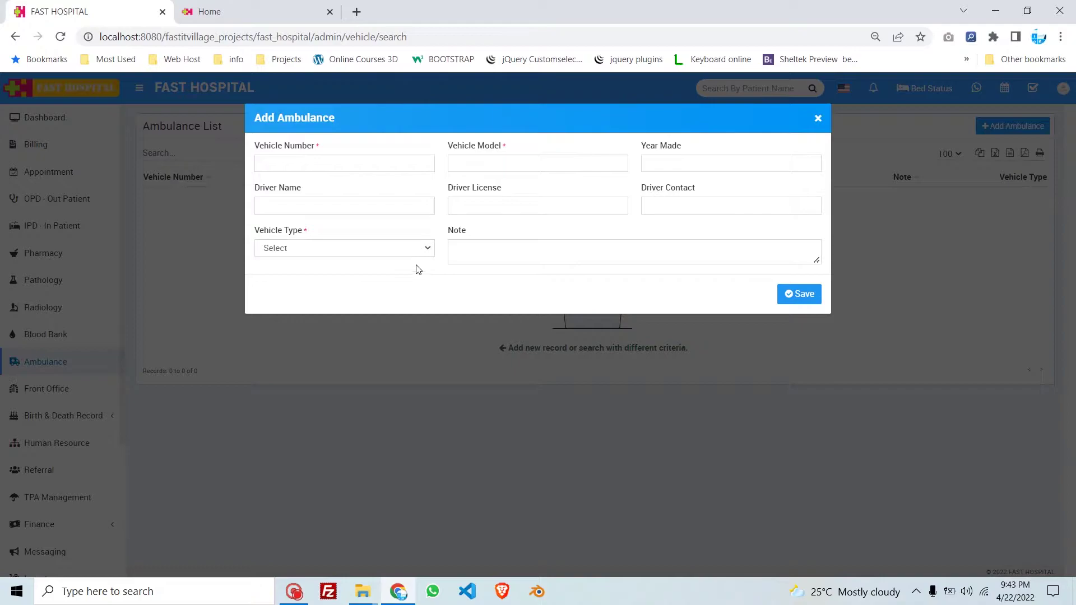
{"action": "left_click", "coordinate": [422, 250]}
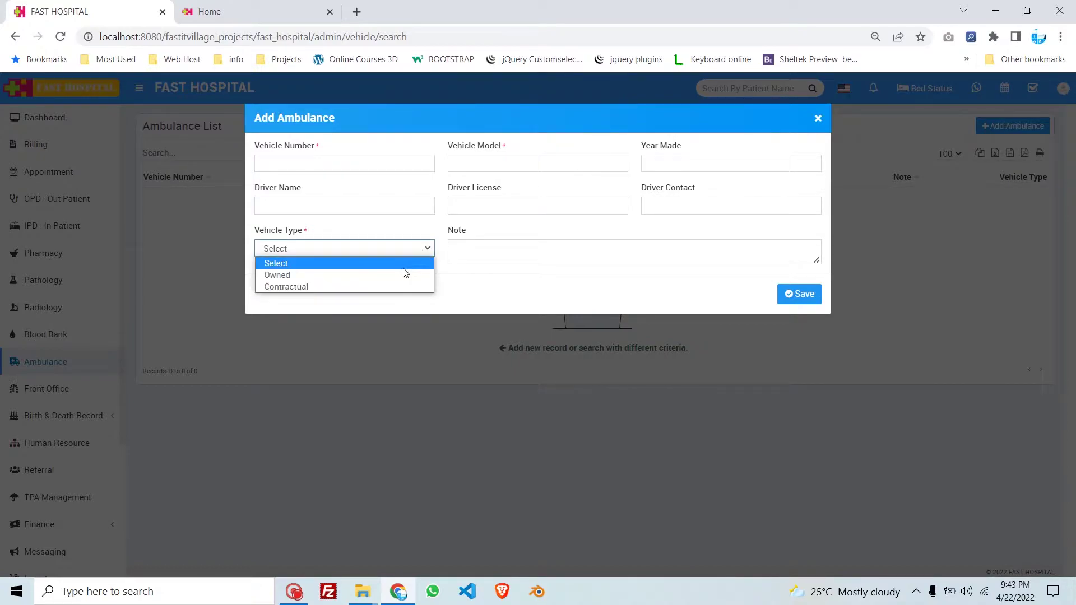
{"action": "left_click", "coordinate": [512, 251]}
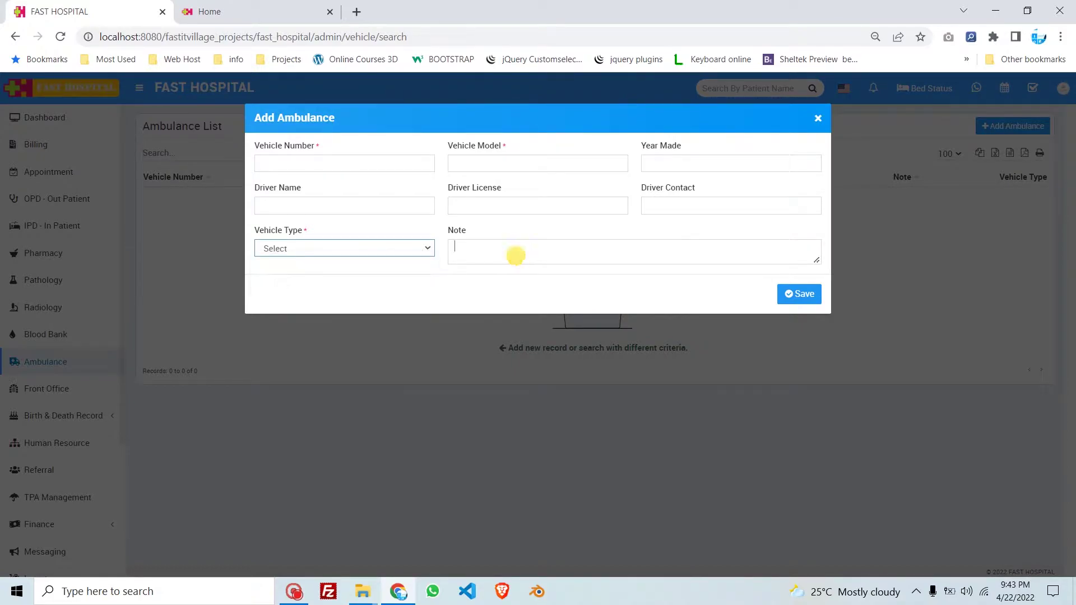
{"action": "left_click", "coordinate": [819, 120]}
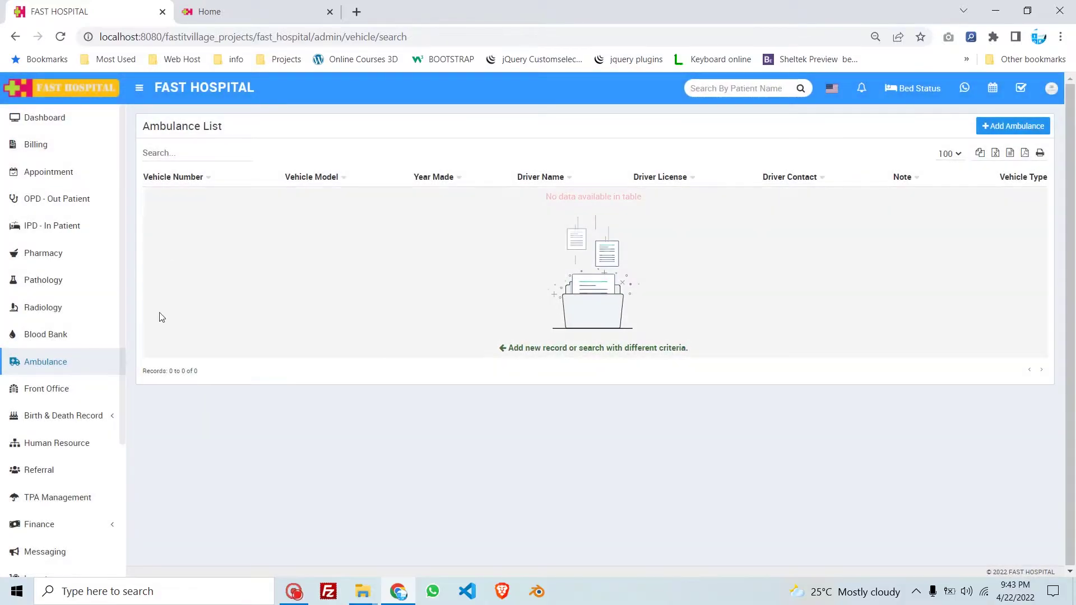
- Return to the ambulance call list and look over the blank ambulance call form and its charge category options, leaving it without saving
{"action": "left_click", "coordinate": [49, 370]}
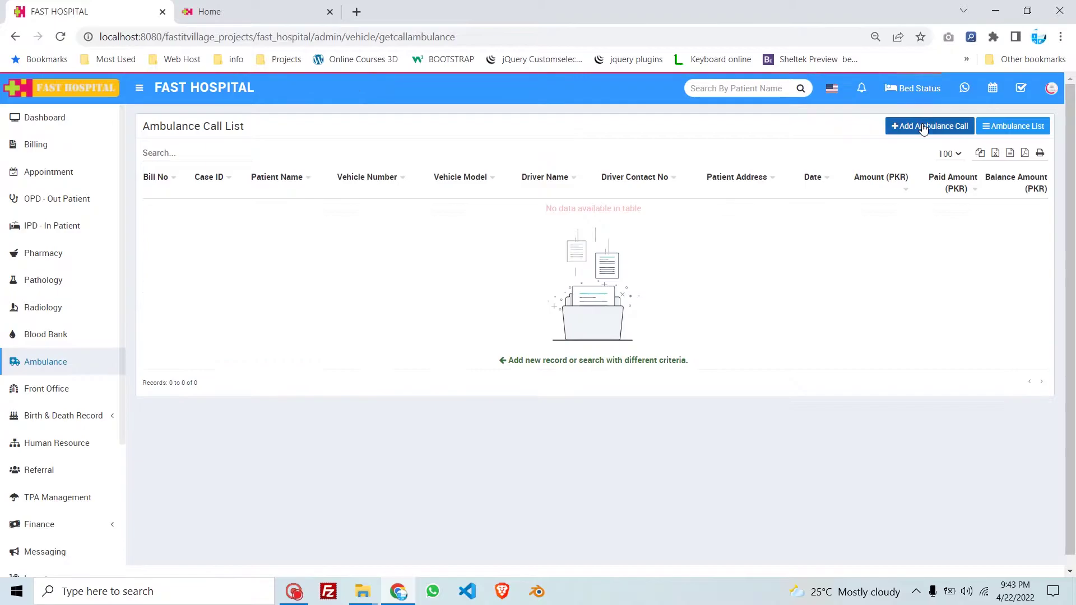
{"action": "left_click", "coordinate": [919, 126]}
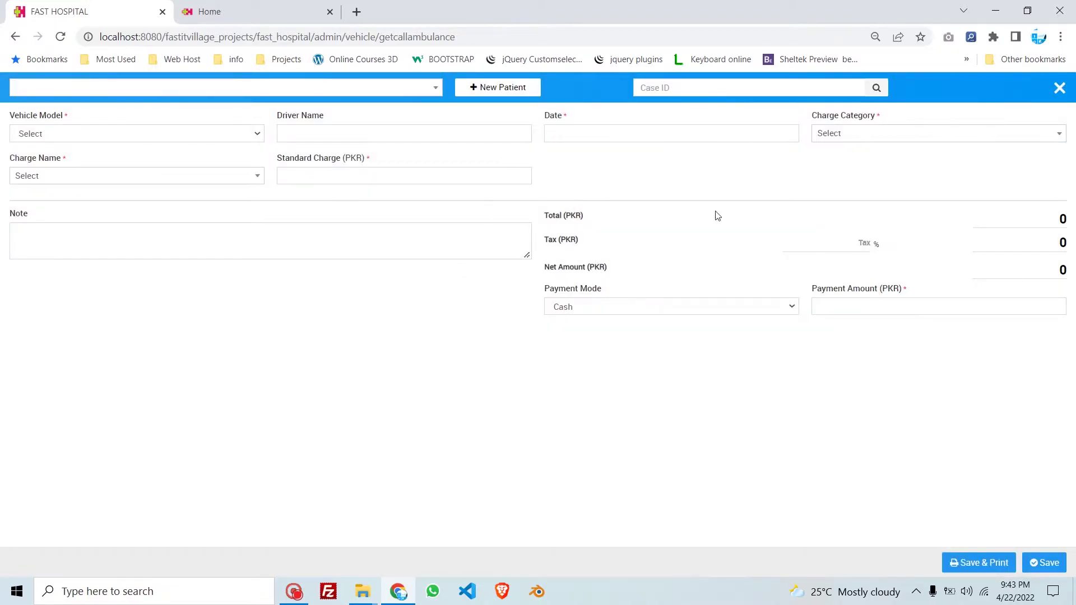
{"action": "left_click", "coordinate": [858, 138]}
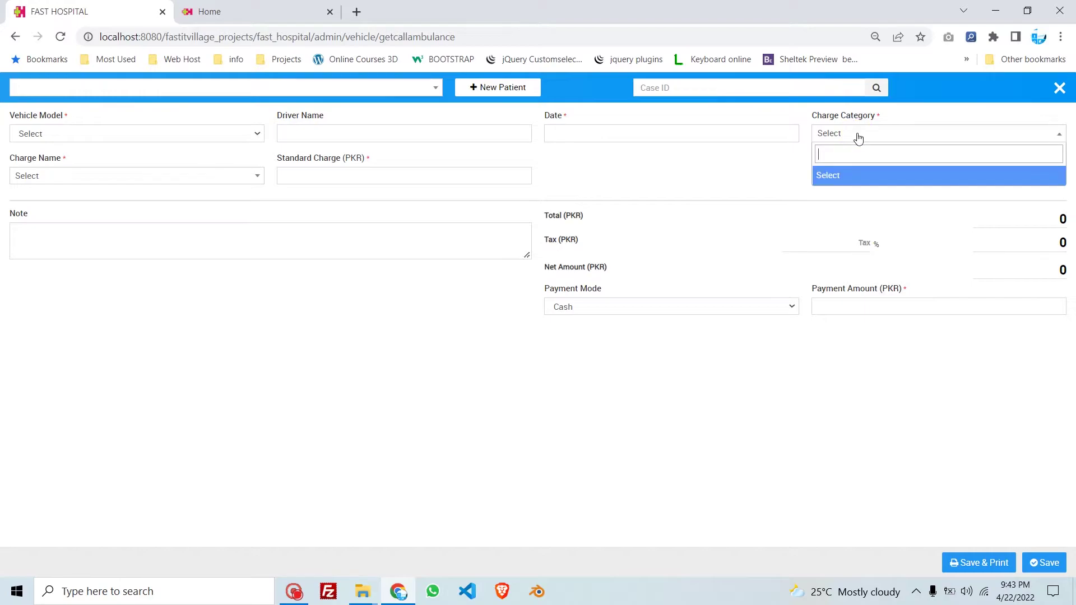
{"action": "left_click", "coordinate": [708, 189]}
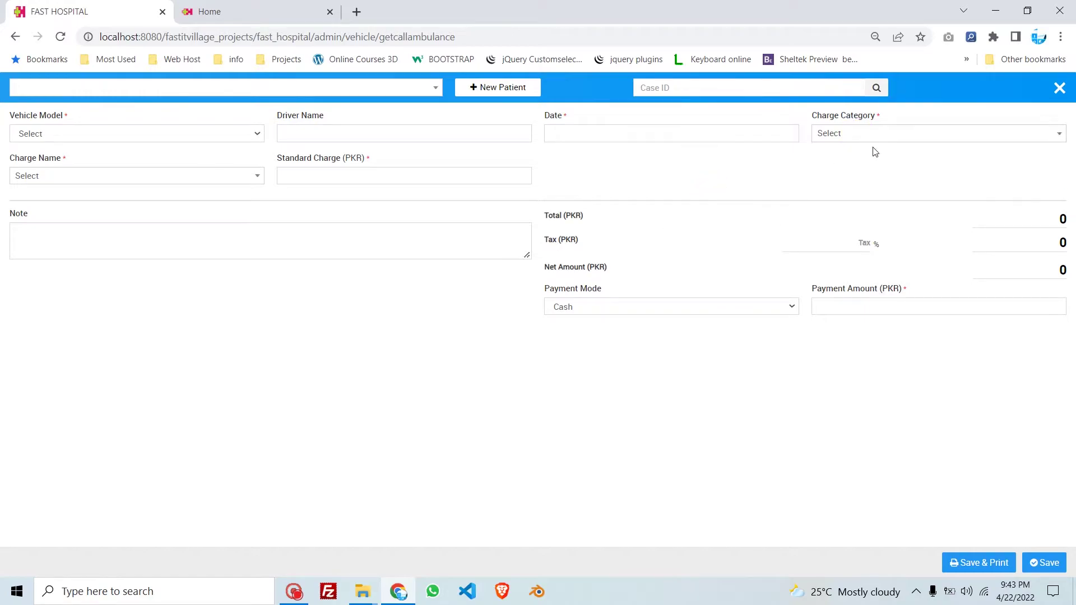
{"action": "left_click", "coordinate": [1060, 89]}
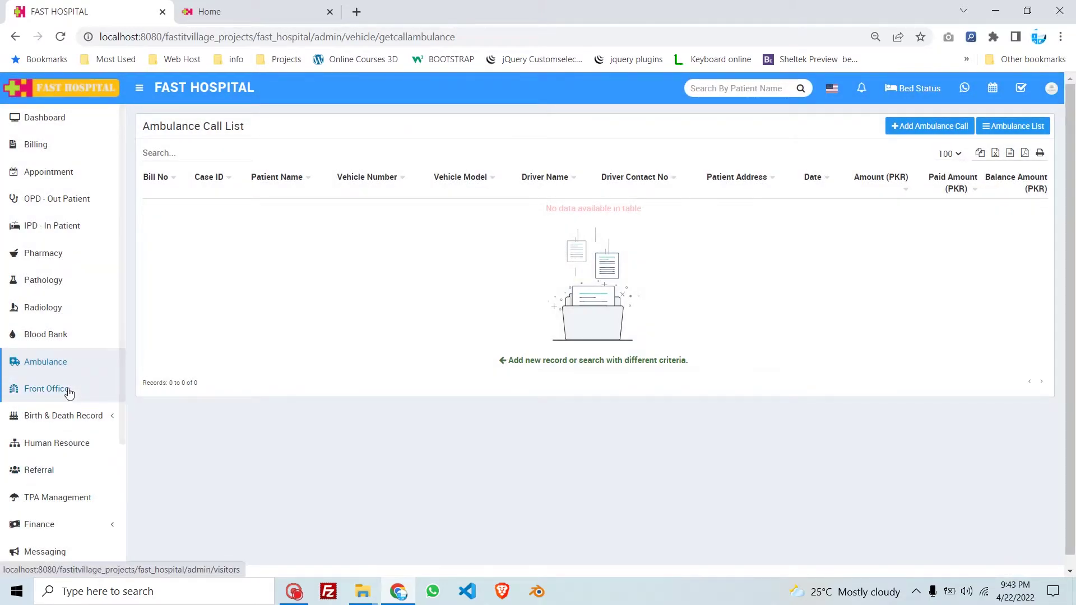
- Open the front office visitor list and review the blank Add Visitor form with its purpose options, leaving it without saving
{"action": "left_click", "coordinate": [69, 392]}
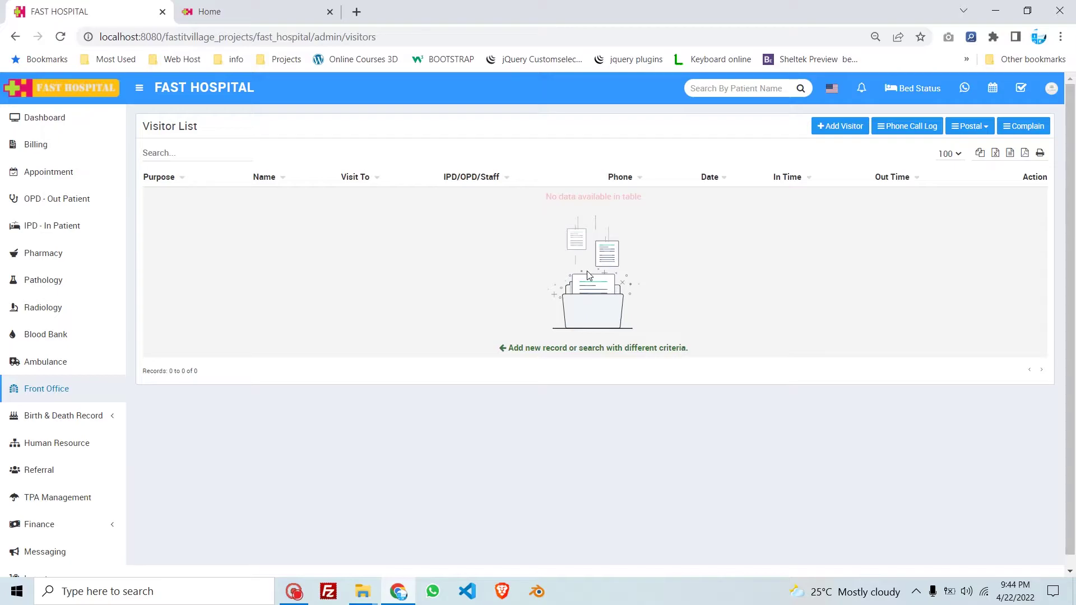
{"action": "left_click", "coordinate": [840, 126]}
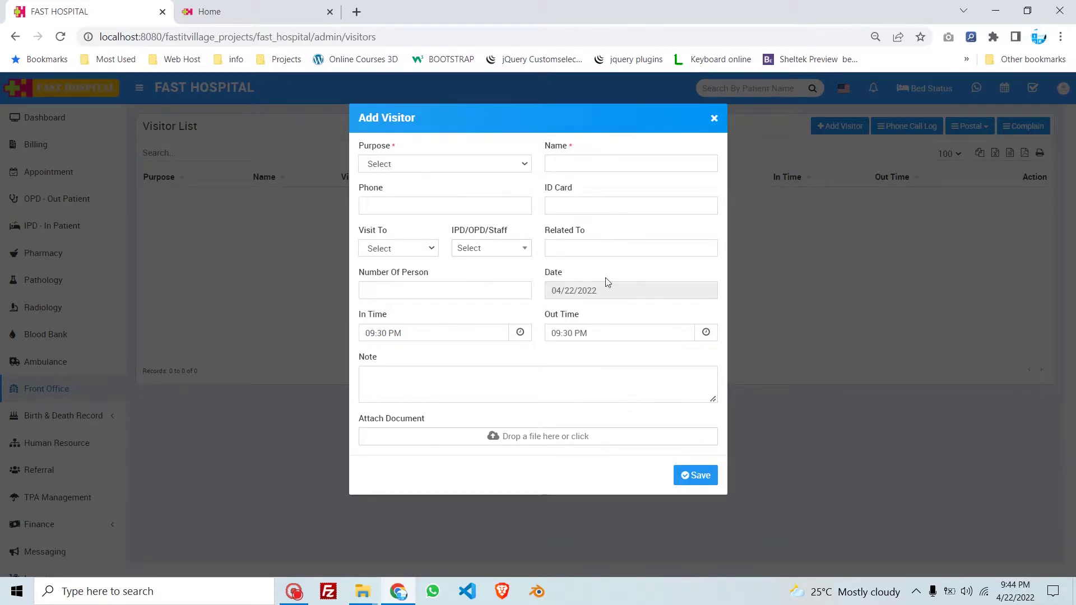
{"action": "left_click", "coordinate": [458, 163]}
{"action": "left_click", "coordinate": [458, 163]}
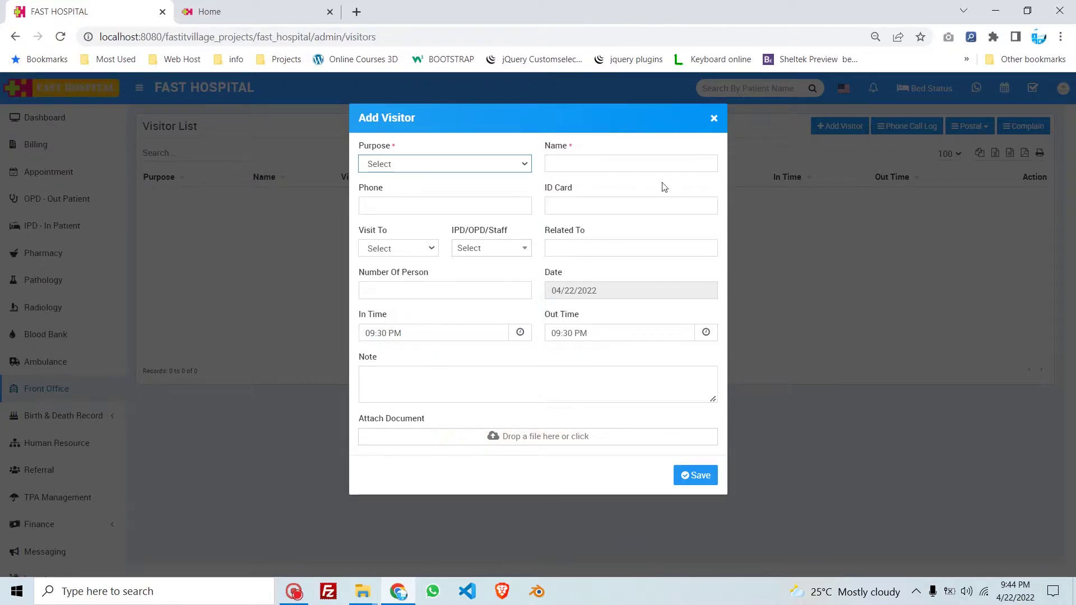
{"action": "left_click", "coordinate": [714, 119]}
- View the front office phone call log and its blank Add Call Log form with the call types, leaving it without saving
{"action": "left_click", "coordinate": [893, 133]}
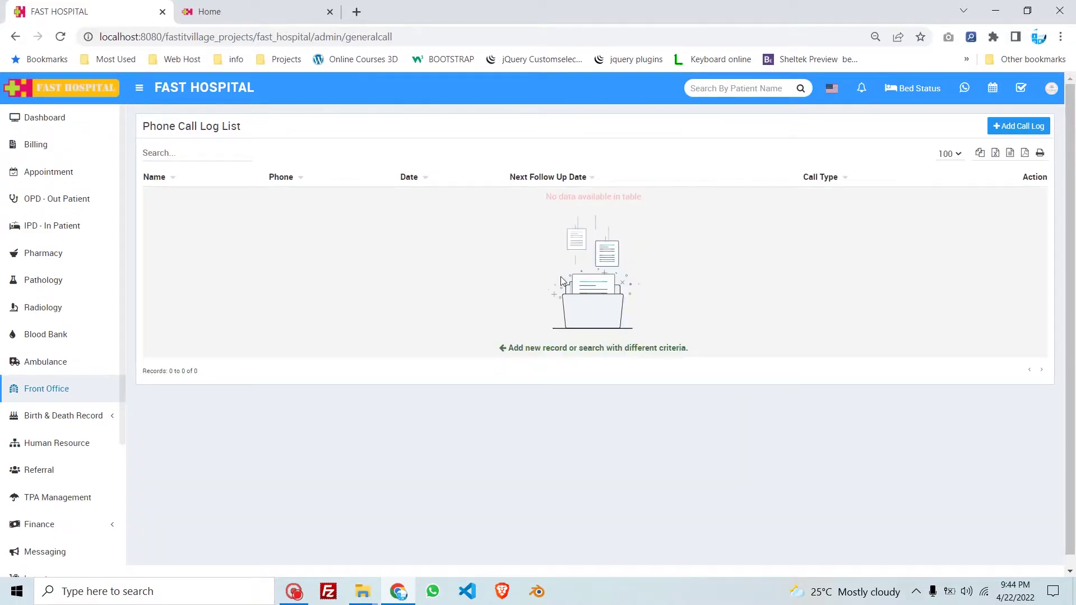
{"action": "left_click", "coordinate": [1013, 126]}
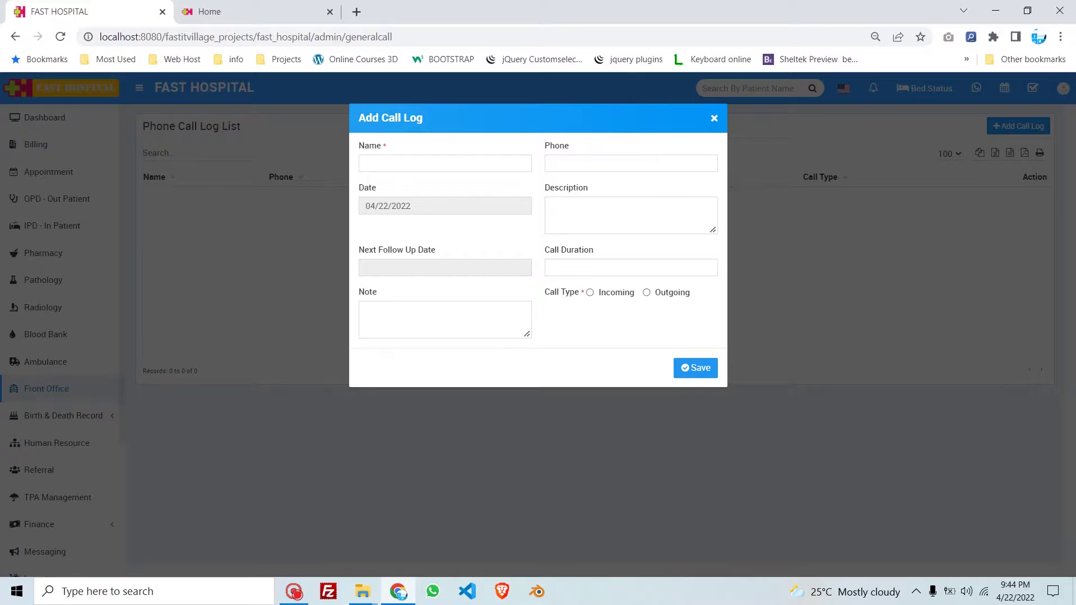
{"action": "double_click", "coordinate": [616, 293]}
{"action": "left_click", "coordinate": [712, 118]}
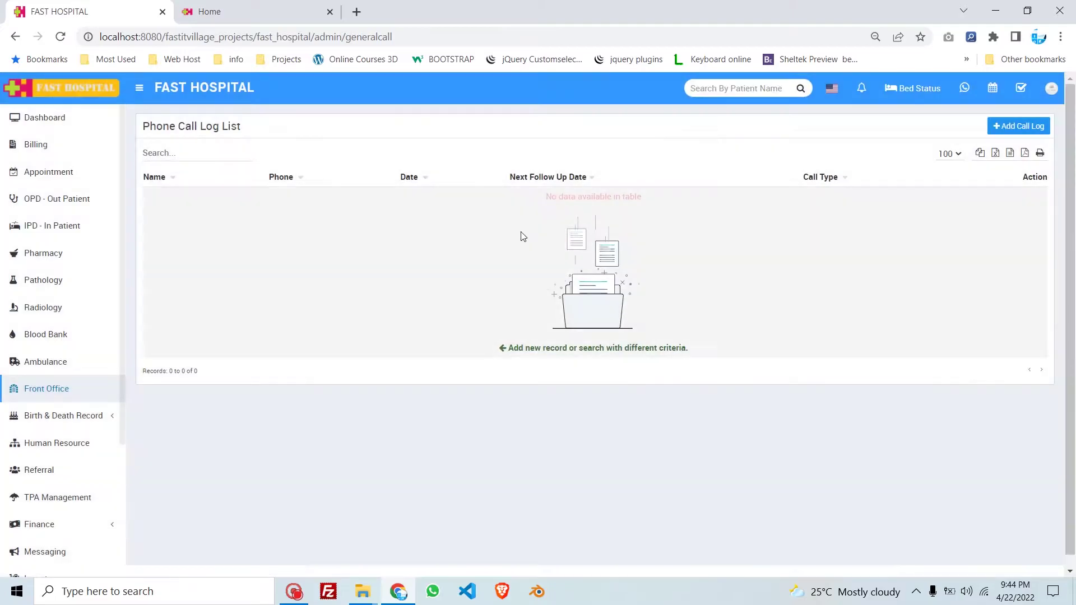
- Open the front office's received post records and look over the blank Add Receive form, leaving it without saving
{"action": "left_click", "coordinate": [34, 388]}
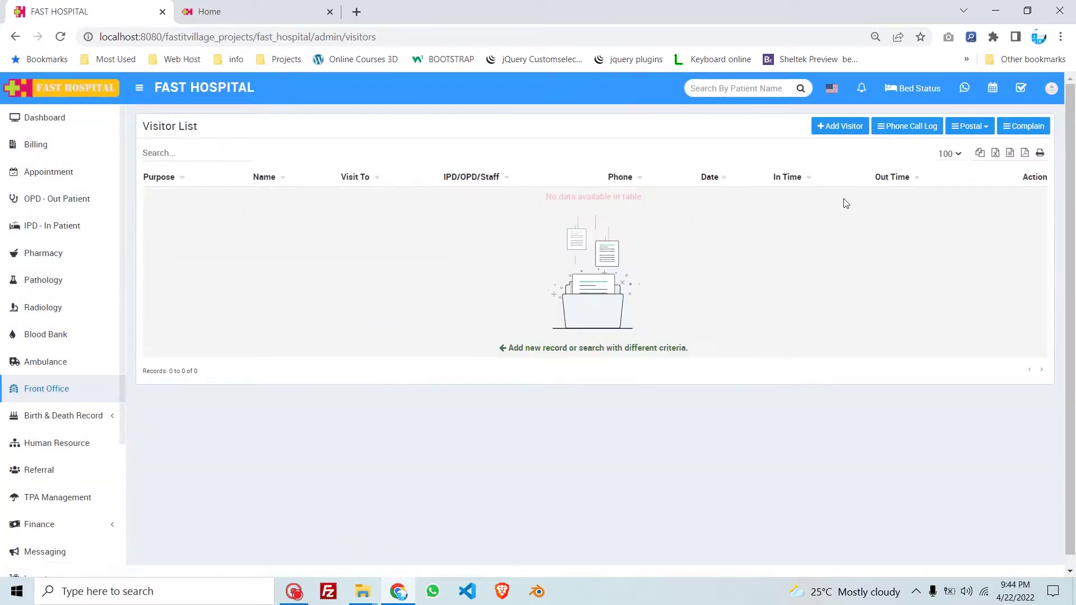
{"action": "left_click", "coordinate": [984, 125]}
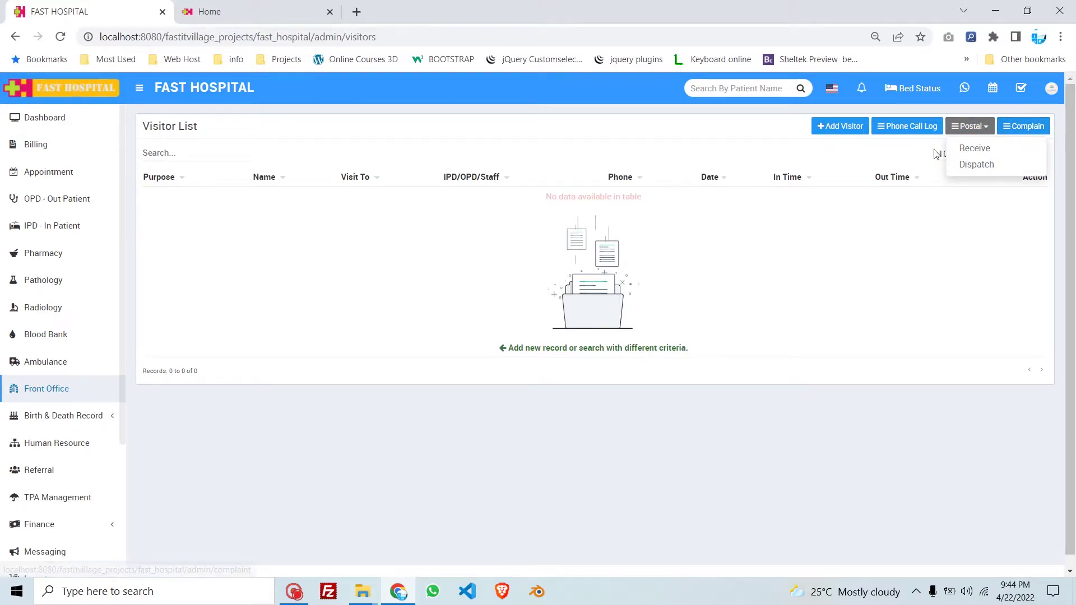
{"action": "left_click", "coordinate": [974, 148]}
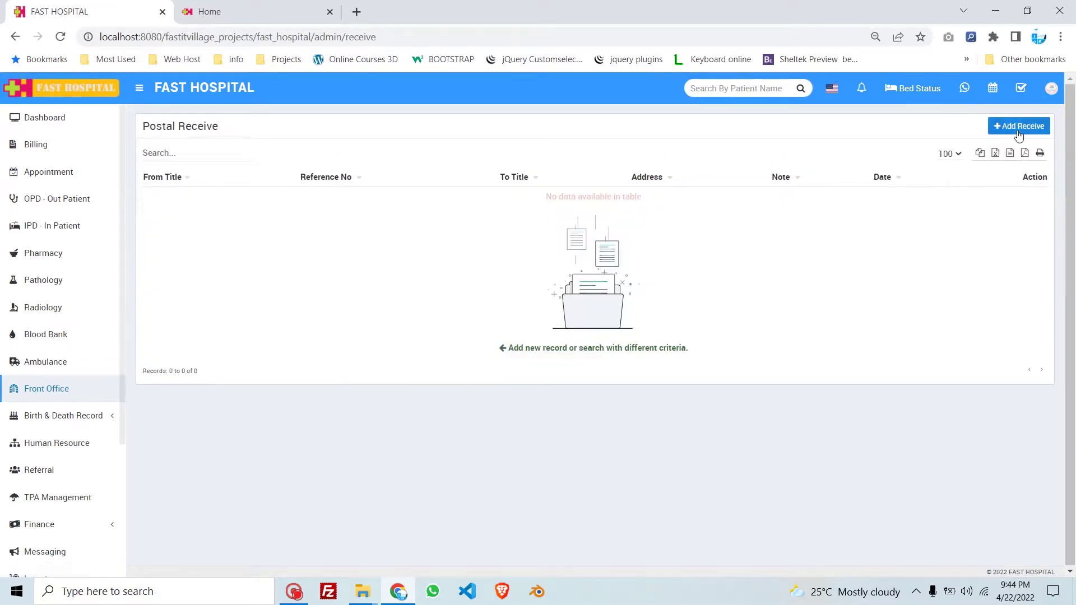
{"action": "left_click", "coordinate": [1017, 128]}
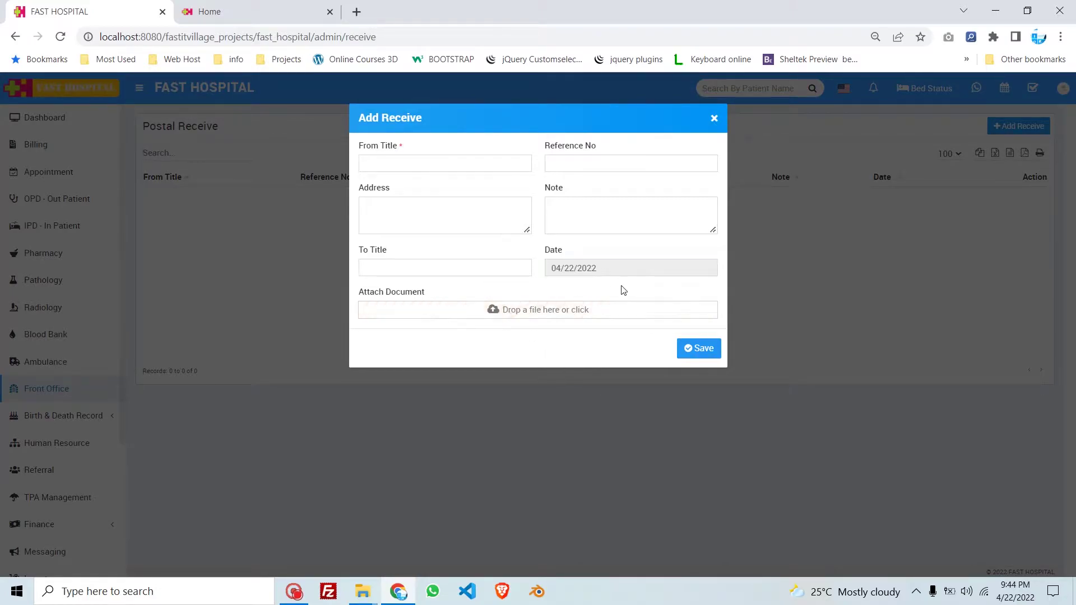
{"action": "left_click", "coordinate": [714, 117]}
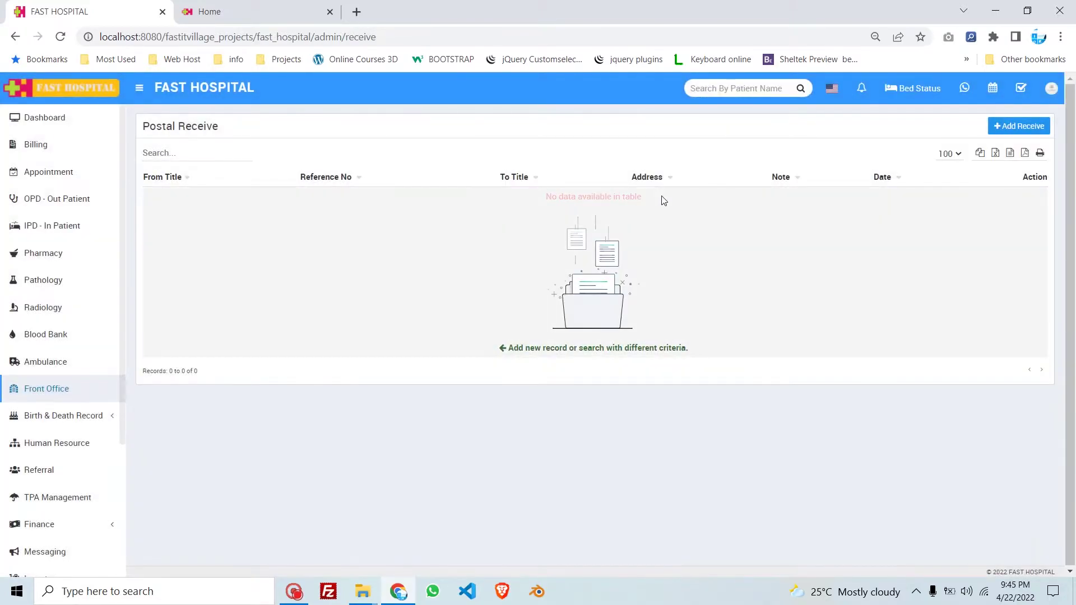
- Open the front office complain list and look over the blank Add Complain form, leaving it without saving
{"action": "left_click", "coordinate": [37, 388]}
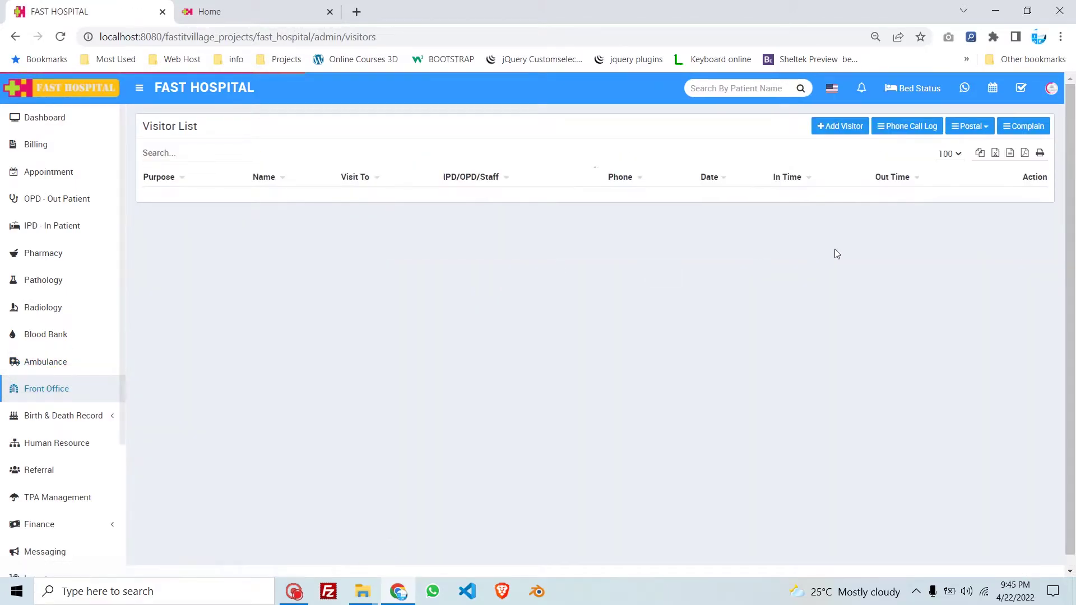
{"action": "left_click", "coordinate": [1024, 125]}
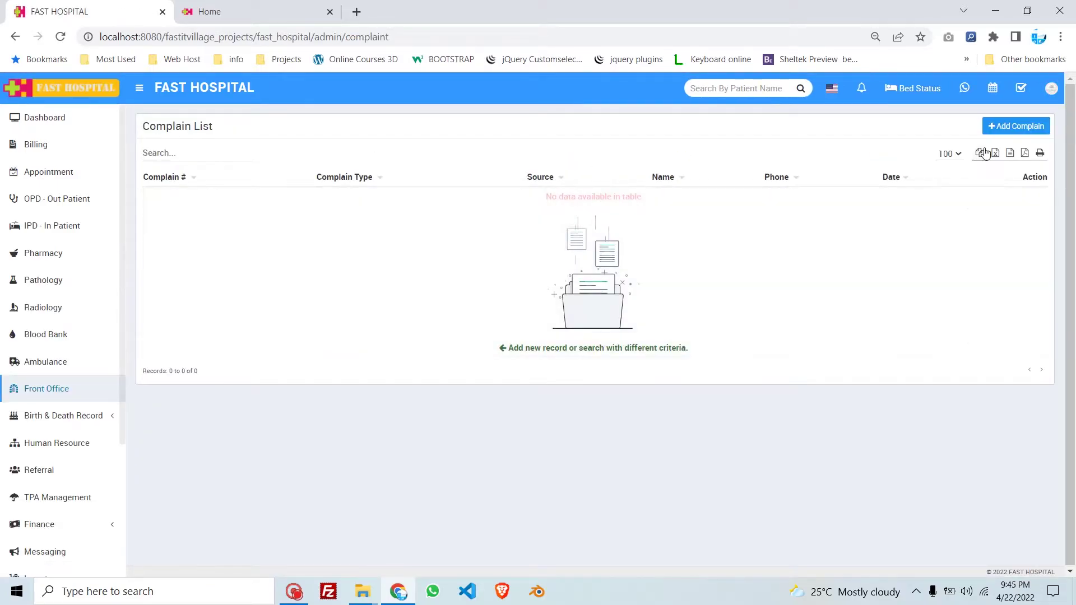
{"action": "left_click", "coordinate": [1002, 124]}
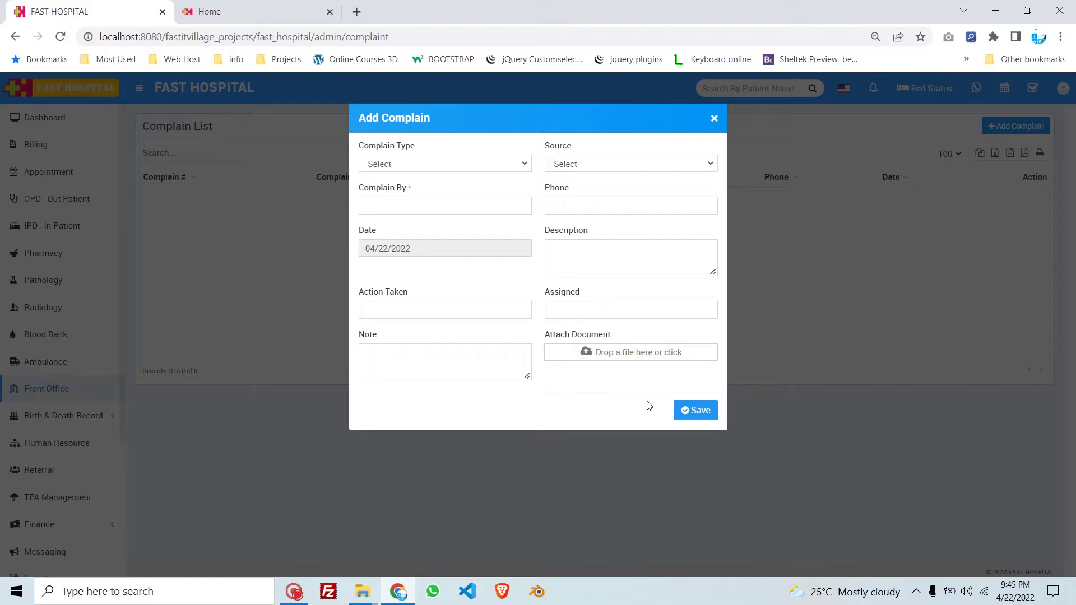
{"action": "left_click", "coordinate": [714, 119]}
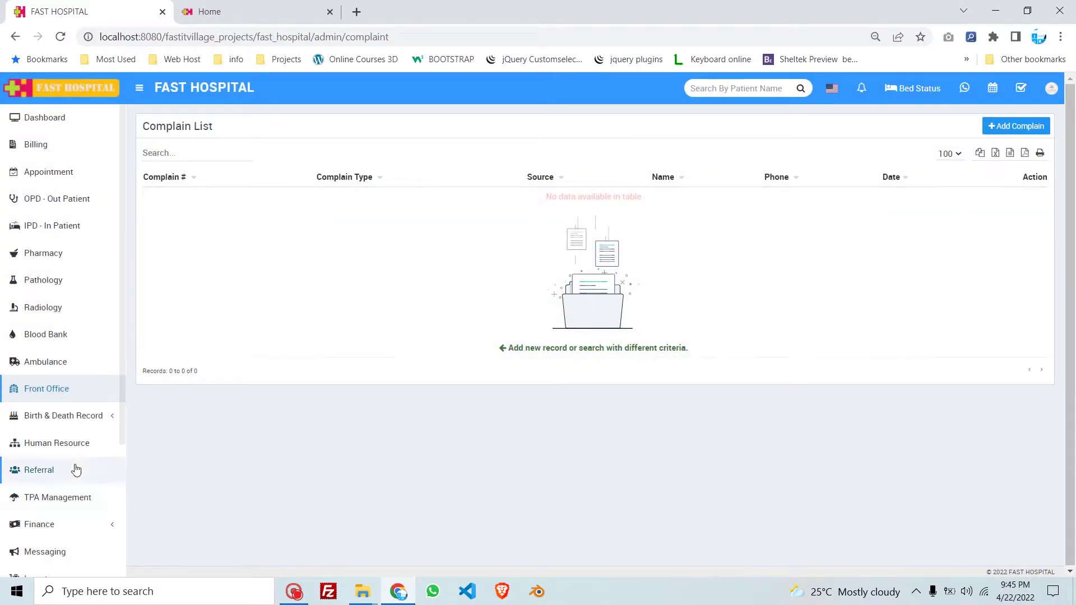
- Open the birth records and look over the blank Add Birth Record form, leaving it without saving
{"action": "left_click", "coordinate": [107, 415]}
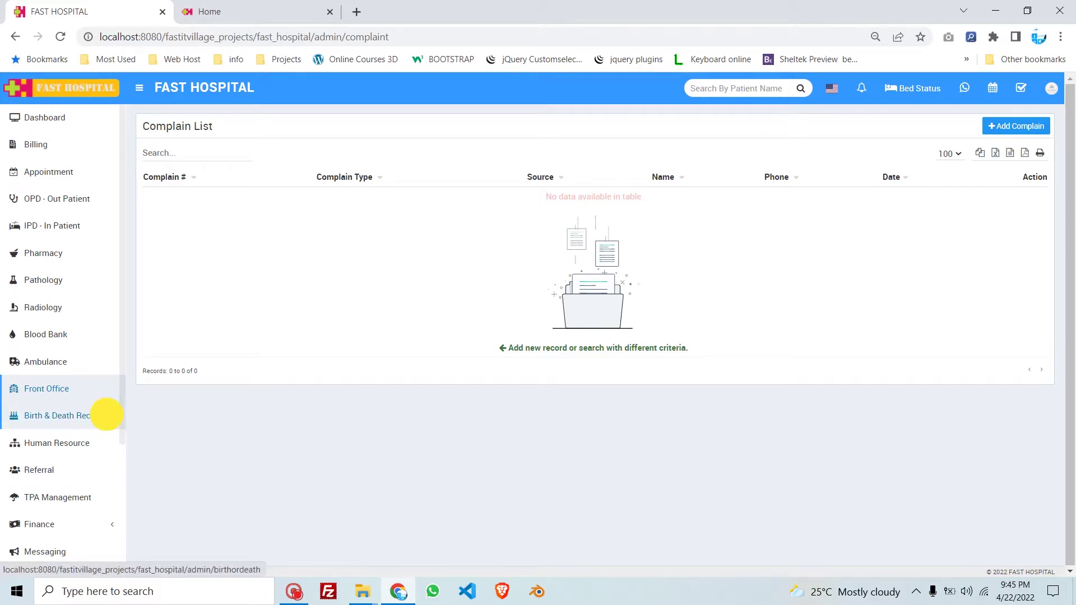
{"action": "left_click", "coordinate": [86, 416]}
{"action": "left_click", "coordinate": [87, 417]}
{"action": "left_click", "coordinate": [67, 439]}
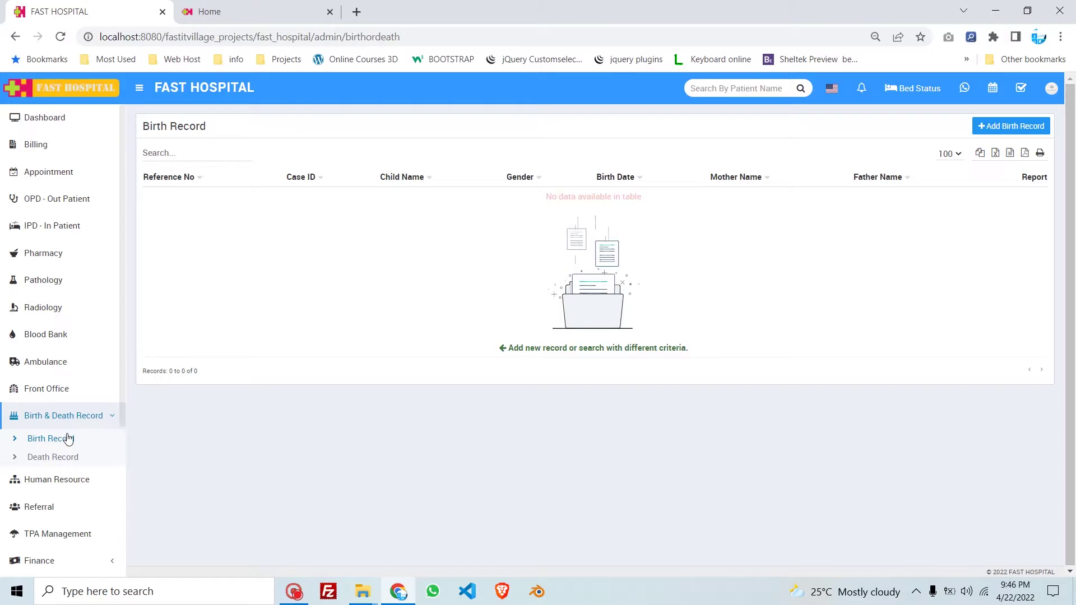
{"action": "left_click", "coordinate": [990, 127]}
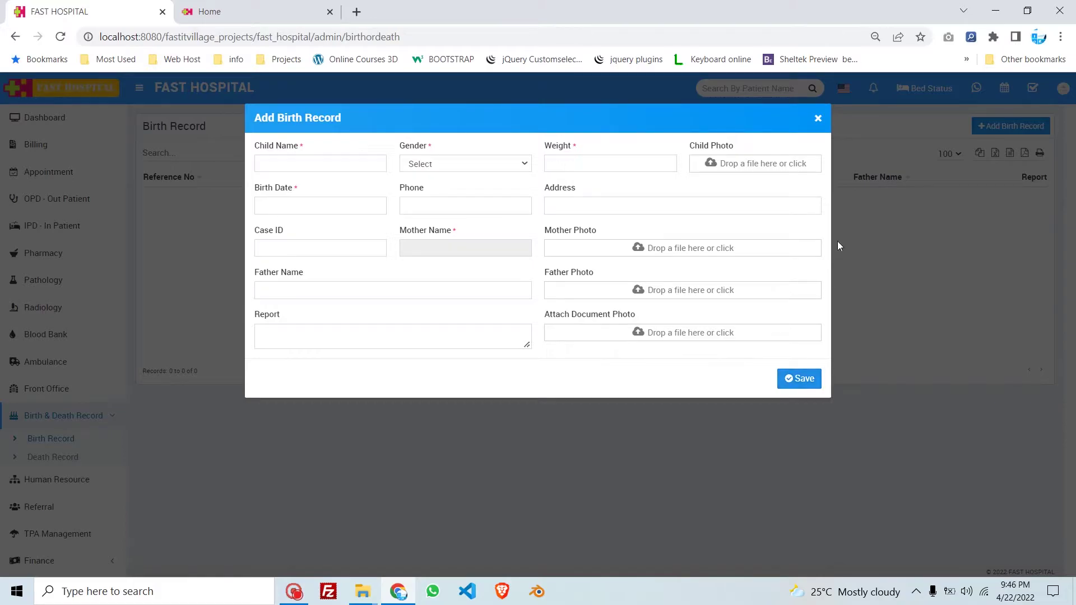
{"action": "left_click", "coordinate": [817, 120]}
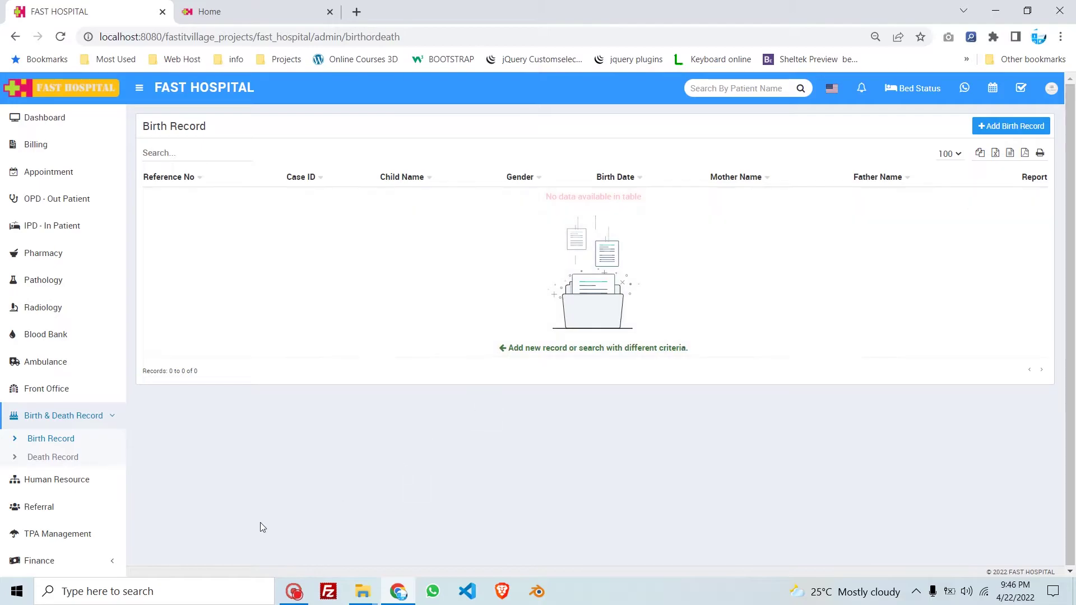
{"action": "left_click", "coordinate": [109, 493]}
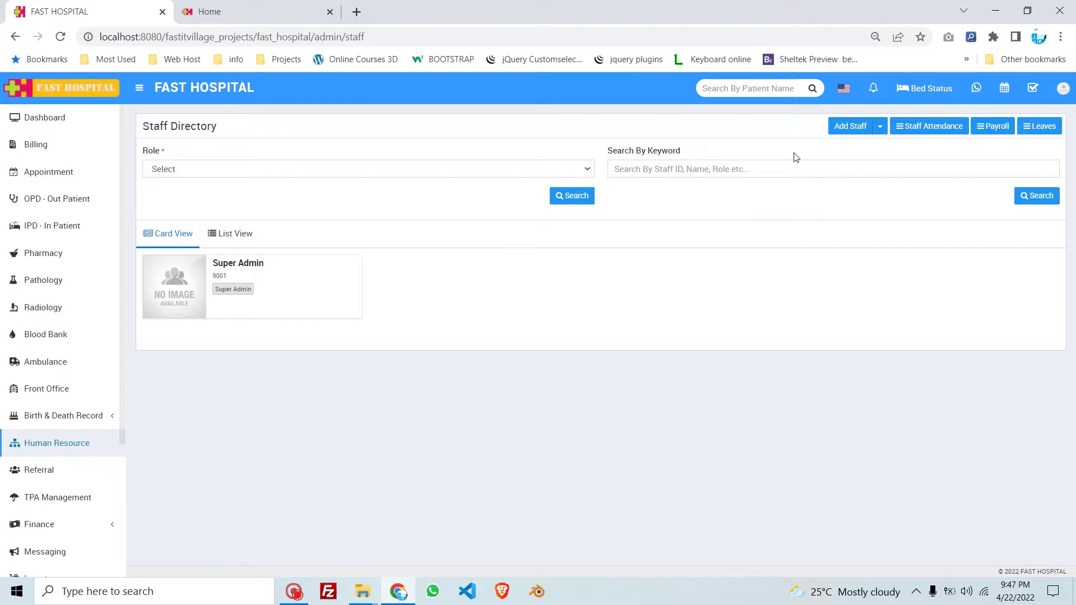
{"action": "mouse_move", "coordinate": [269, 287]}
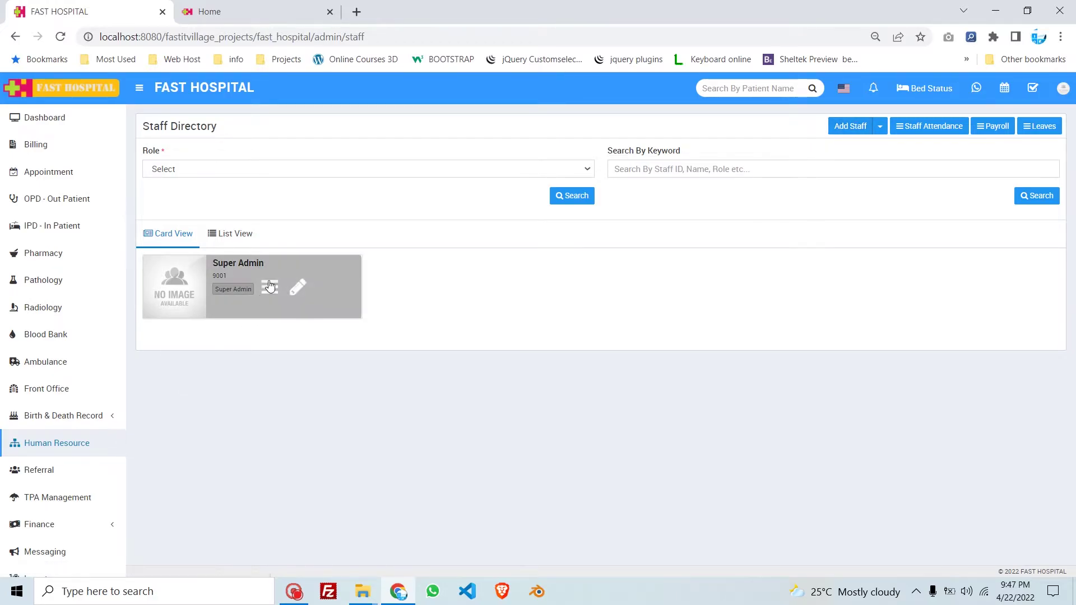
{"action": "left_click", "coordinate": [275, 287]}
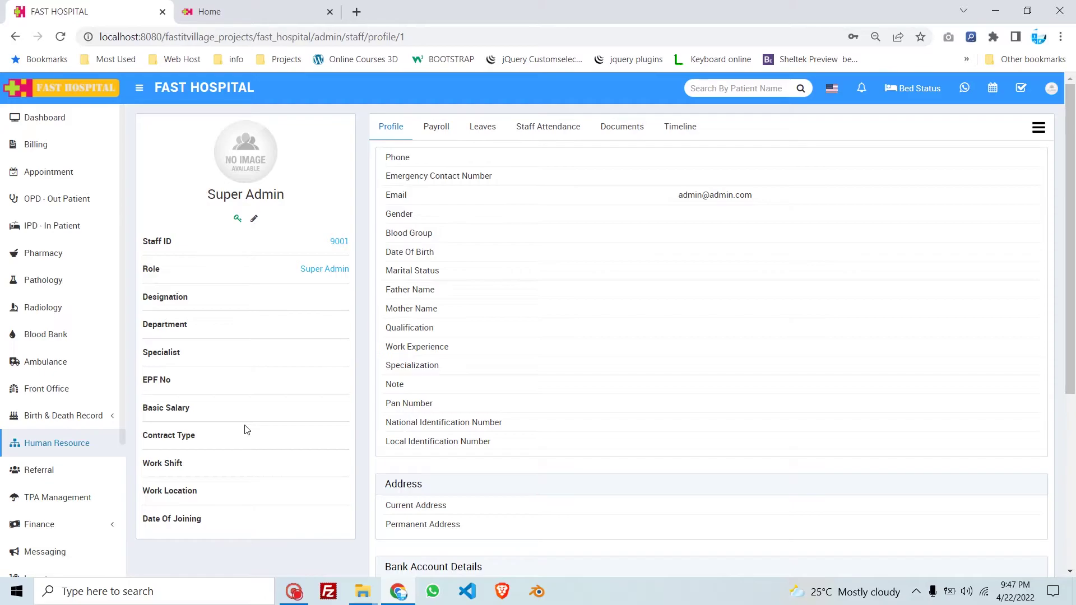
{"action": "scroll", "coordinate": [538, 392], "scroll_direction": "down", "scroll_amount": 3}
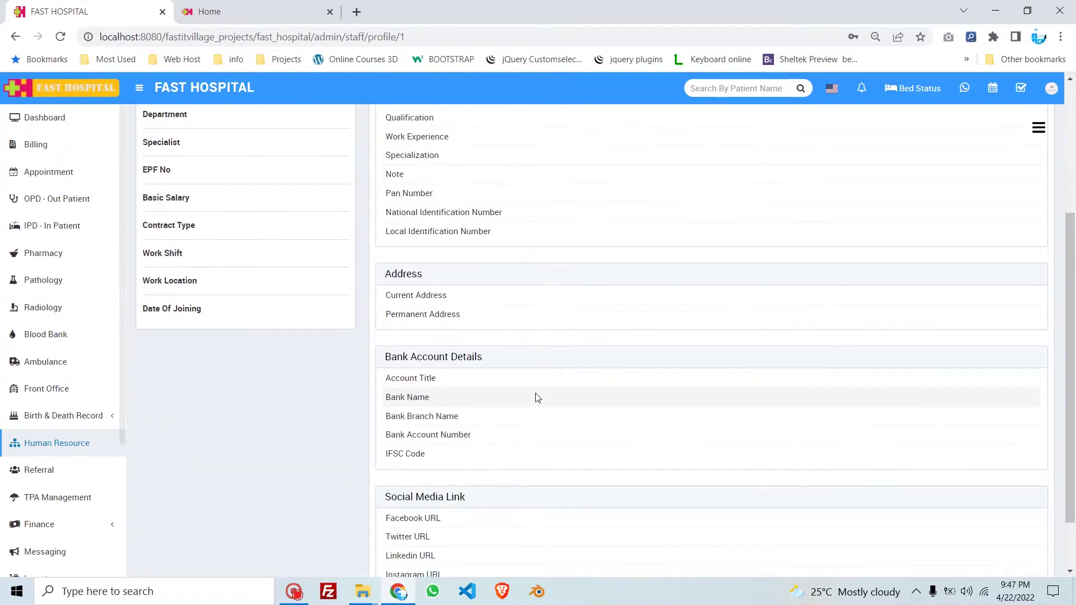
{"action": "scroll", "coordinate": [567, 509], "scroll_direction": "up", "scroll_amount": 3}
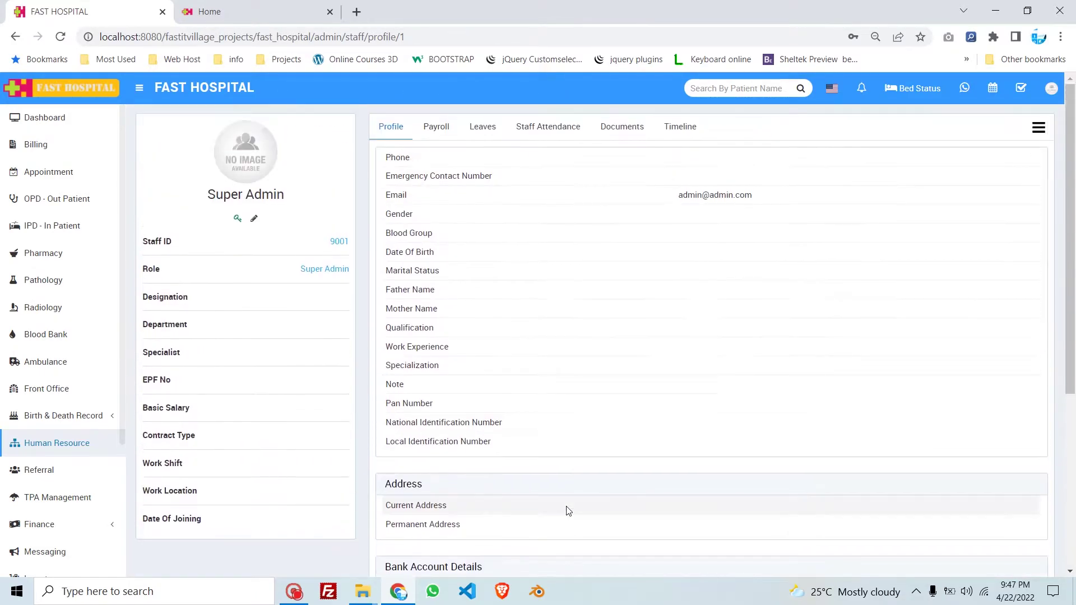
- View the Super Admin's payroll, leaves and staff attendance records, checking which years the attendance can be filtered by
{"action": "left_click", "coordinate": [438, 127]}
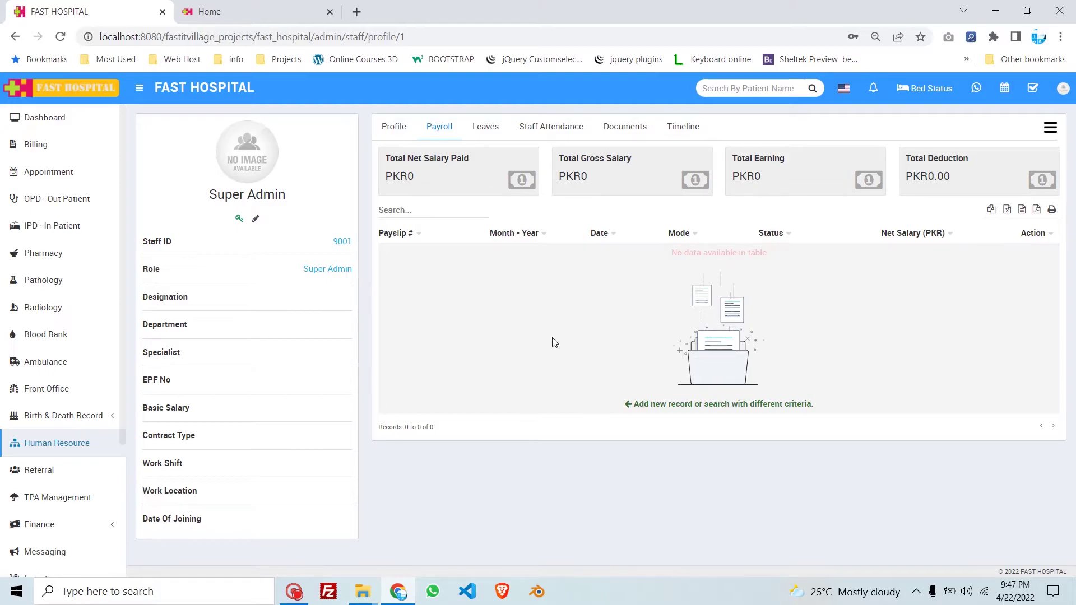
{"action": "left_click", "coordinate": [496, 132]}
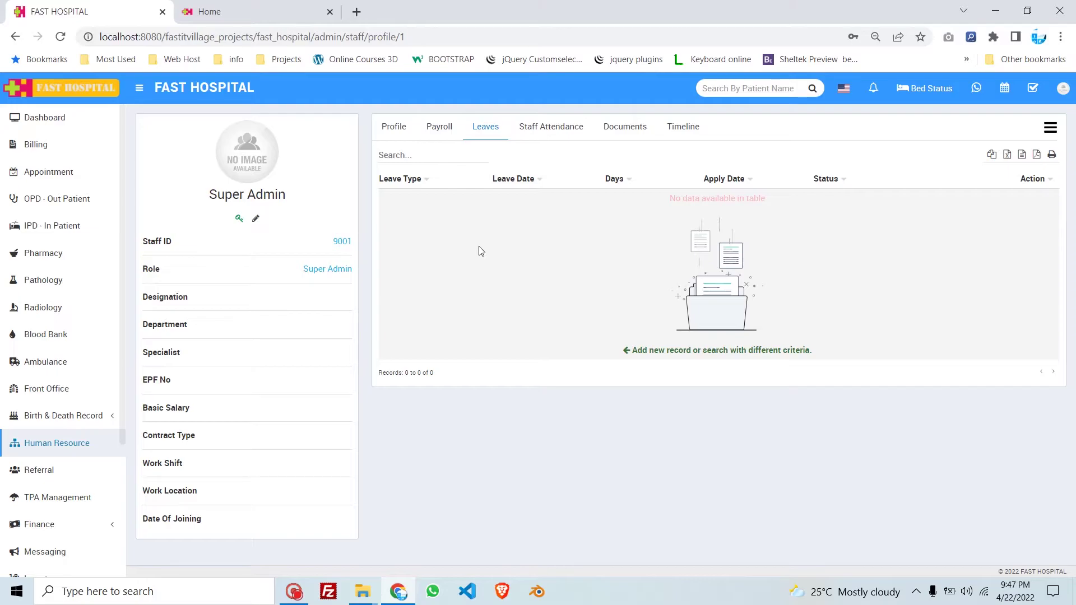
{"action": "left_click", "coordinate": [551, 127]}
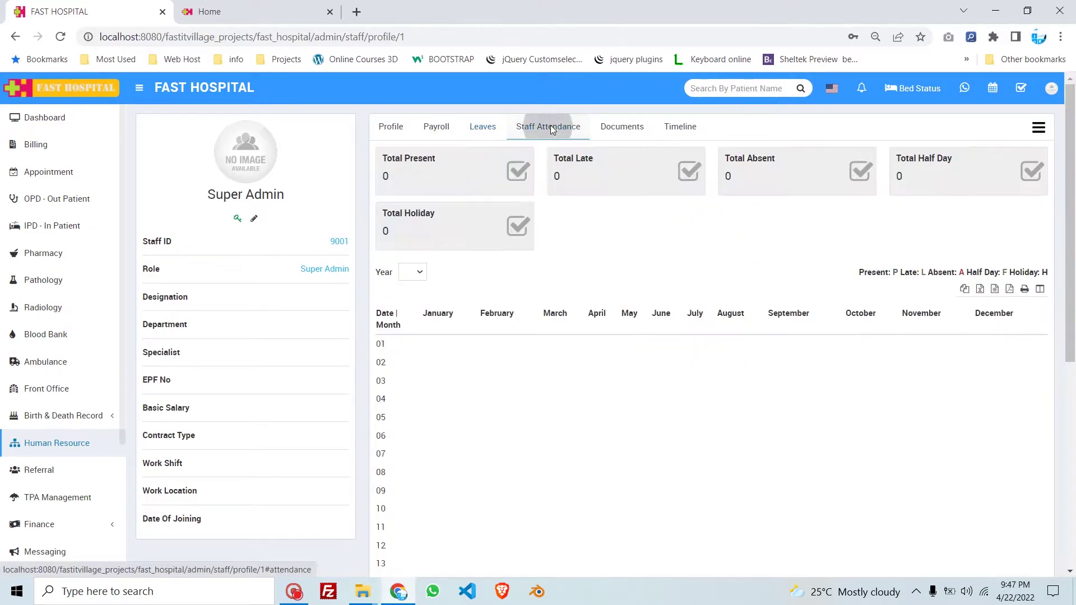
{"action": "scroll", "coordinate": [550, 353], "scroll_direction": "down", "scroll_amount": 5}
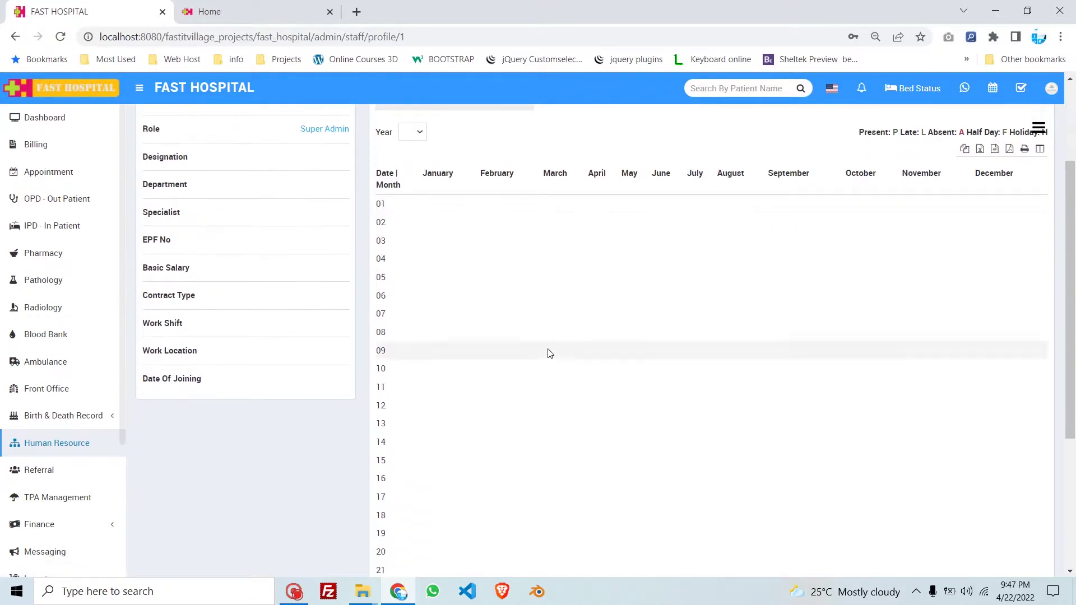
{"action": "scroll", "coordinate": [548, 366], "scroll_direction": "up", "scroll_amount": 4}
{"action": "left_click", "coordinate": [420, 204]}
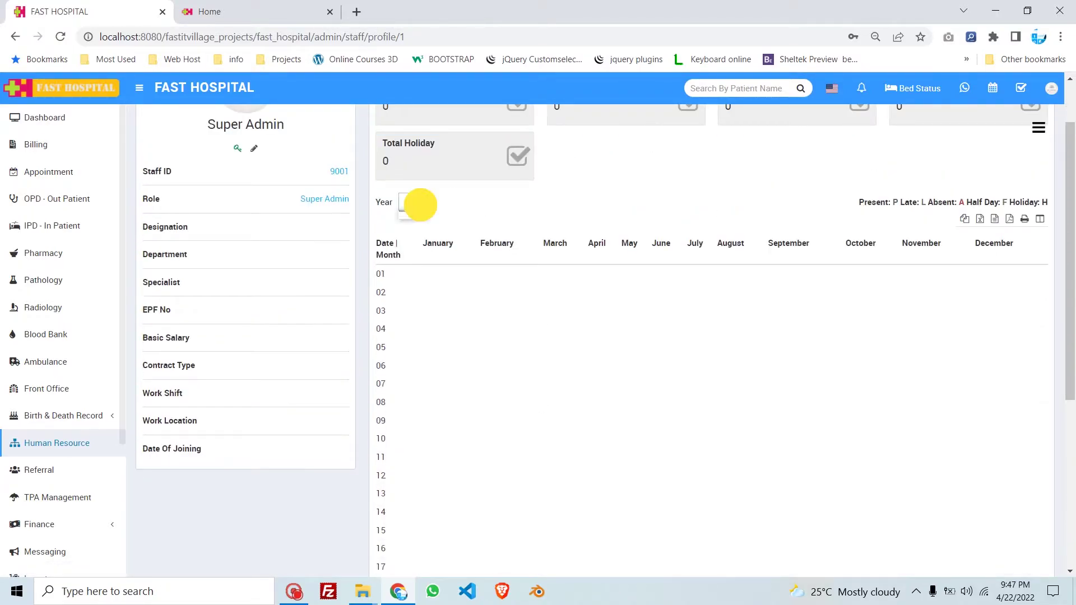
{"action": "left_click", "coordinate": [419, 208]}
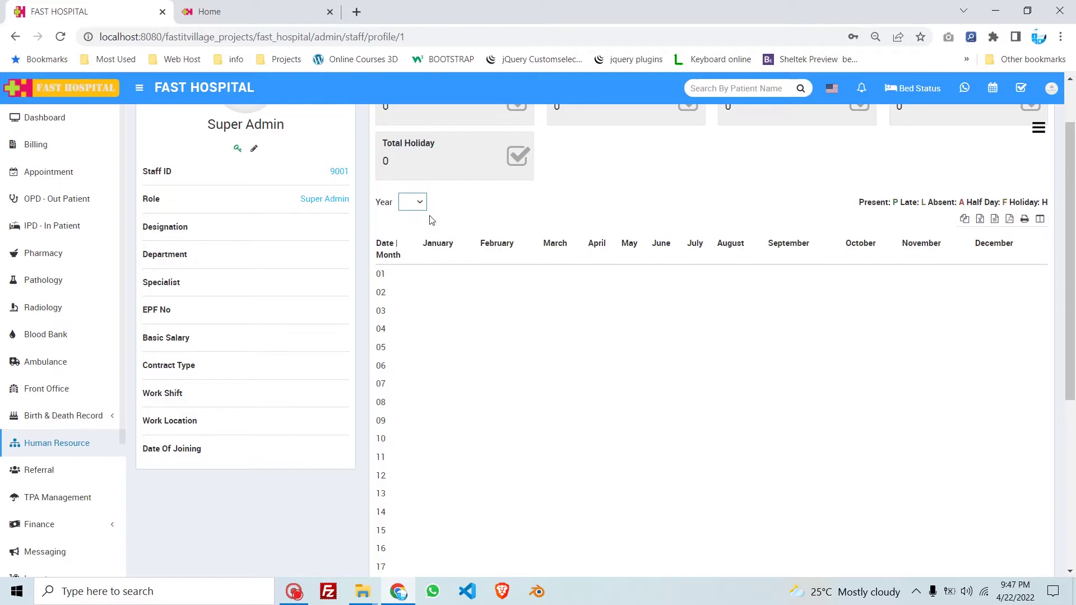
{"action": "scroll", "coordinate": [585, 284], "scroll_direction": "up", "scroll_amount": 1}
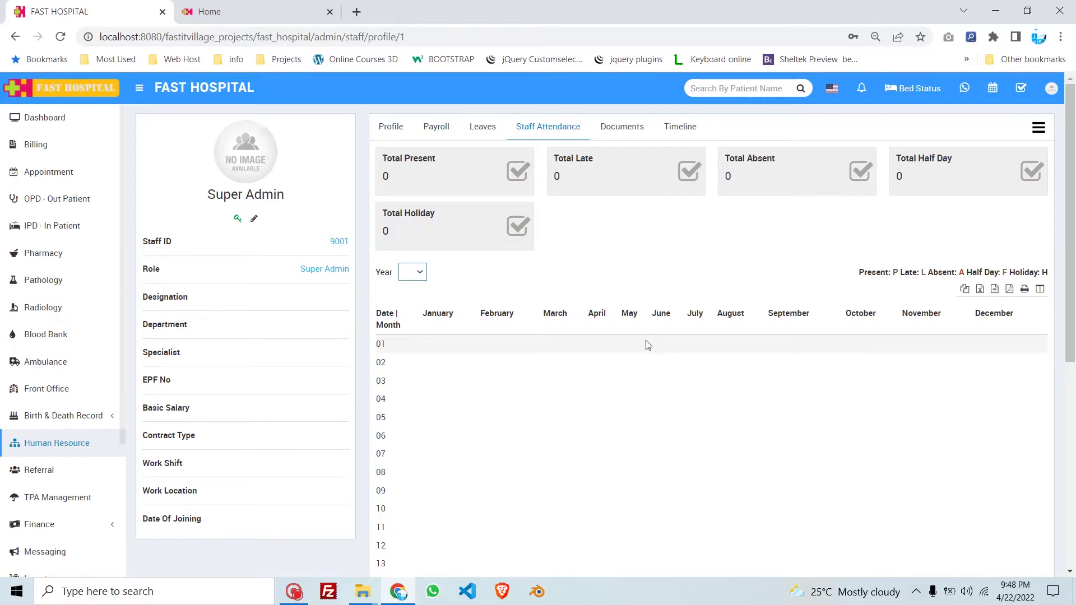
- Examine the Super Admin's attendance grid, from the month headings January to December down to day 31
{"action": "scroll", "coordinate": [648, 345], "scroll_direction": "down", "scroll_amount": 5}
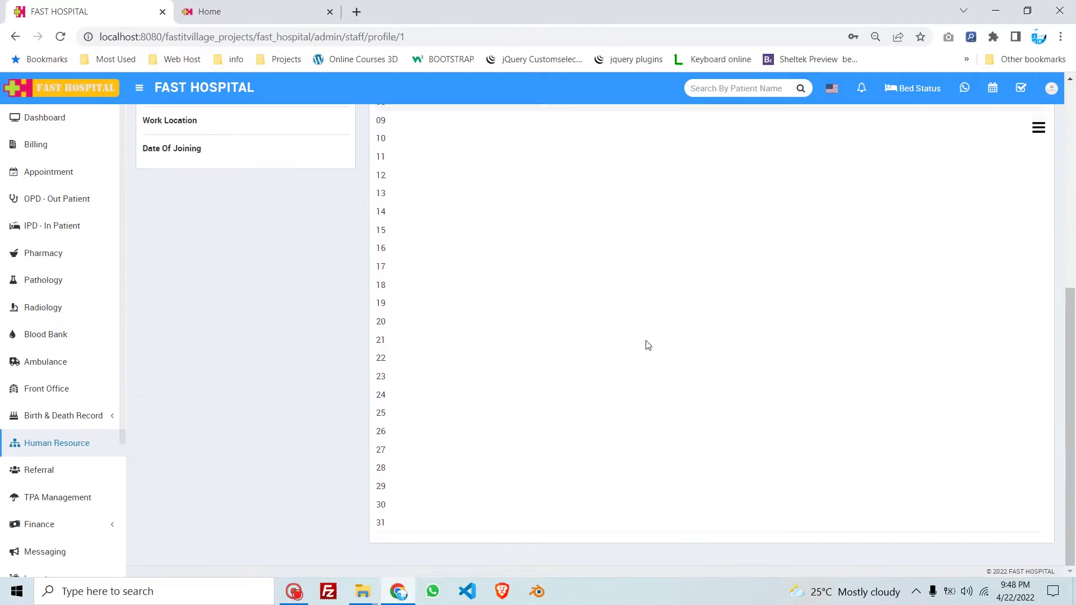
{"action": "scroll", "coordinate": [637, 377], "scroll_direction": "up", "scroll_amount": 5}
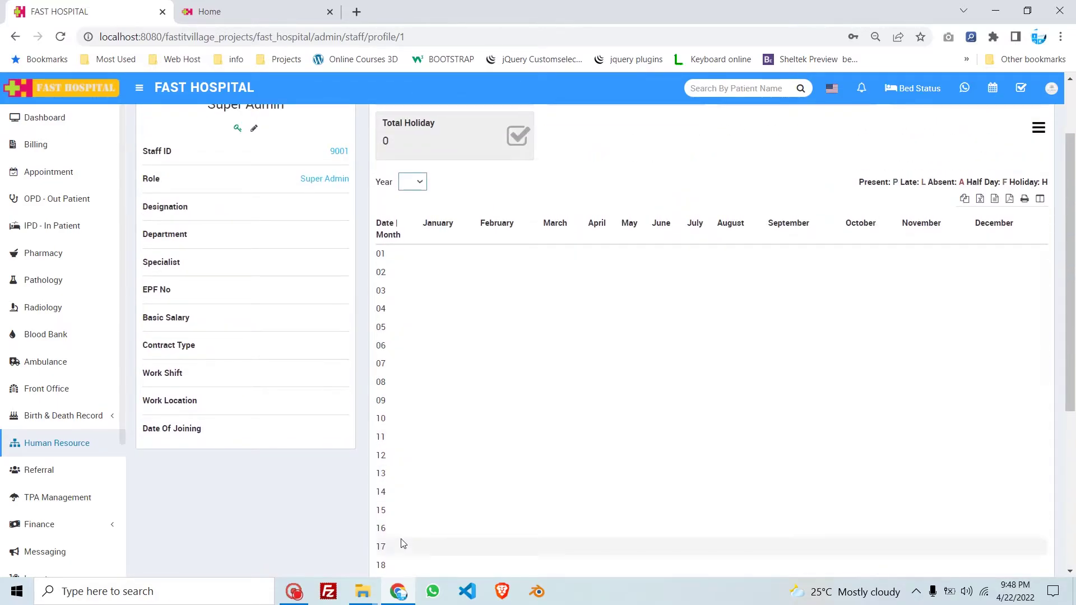
{"action": "left_click", "coordinate": [1015, 226]}
{"action": "left_click_drag", "start_coordinate": [1016, 226], "coordinate": [413, 247]}
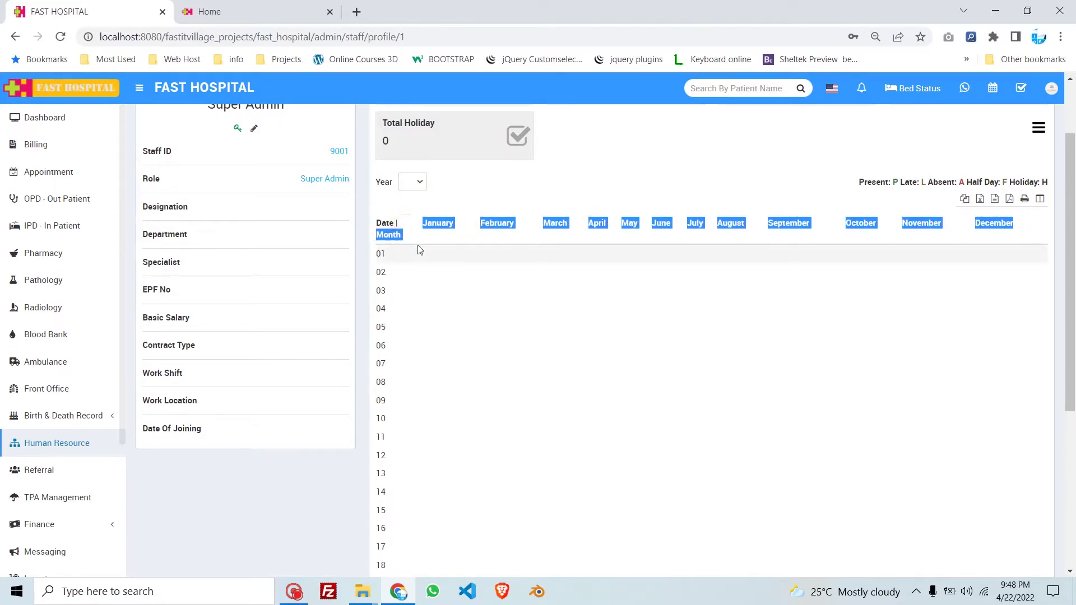
{"action": "left_click", "coordinate": [420, 250]}
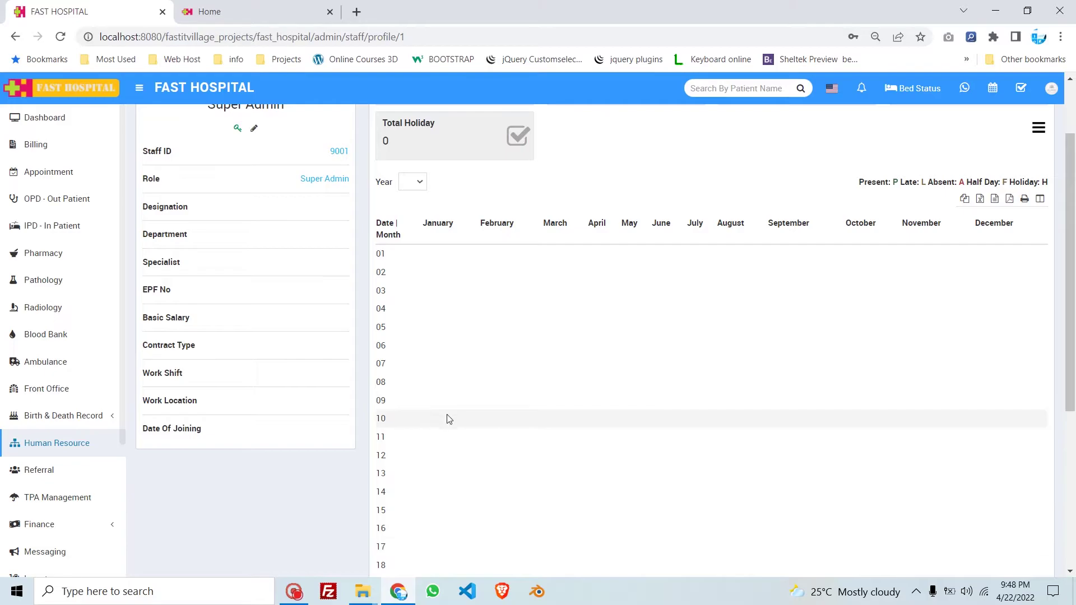
{"action": "scroll", "coordinate": [448, 418], "scroll_direction": "up", "scroll_amount": 2}
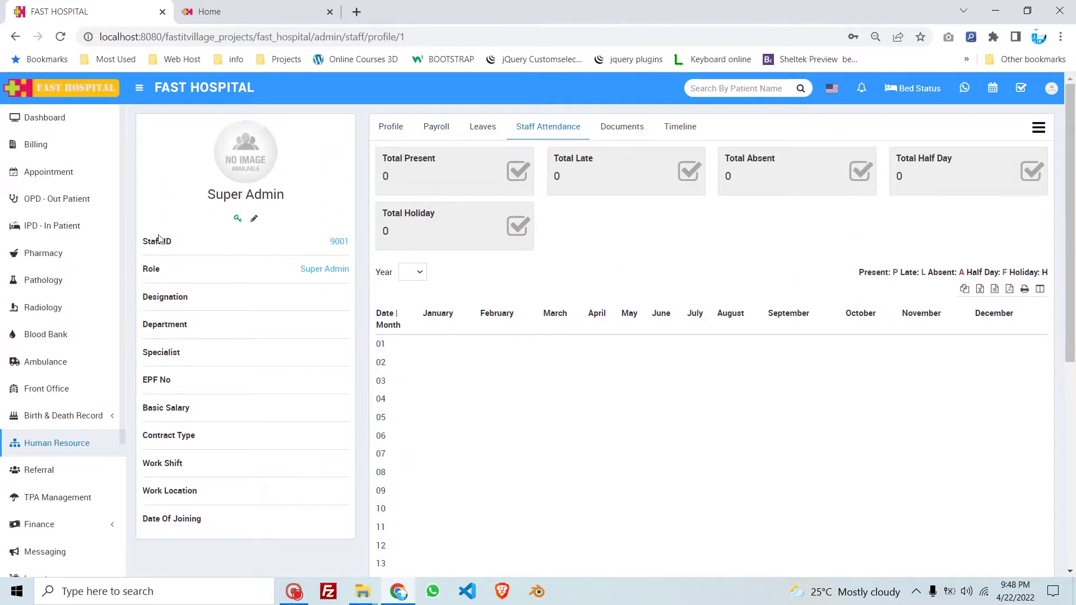
- Return to the staff directory, start adding a staff member and look over the form's Basic Information fields, including the role choices
{"action": "left_click", "coordinate": [71, 446]}
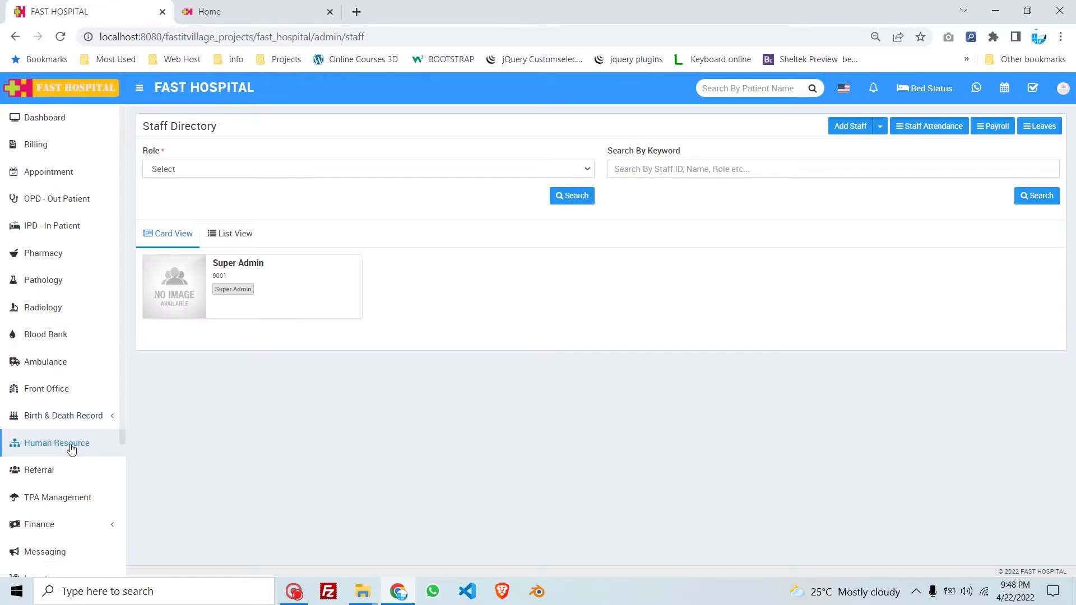
{"action": "left_click", "coordinate": [850, 130]}
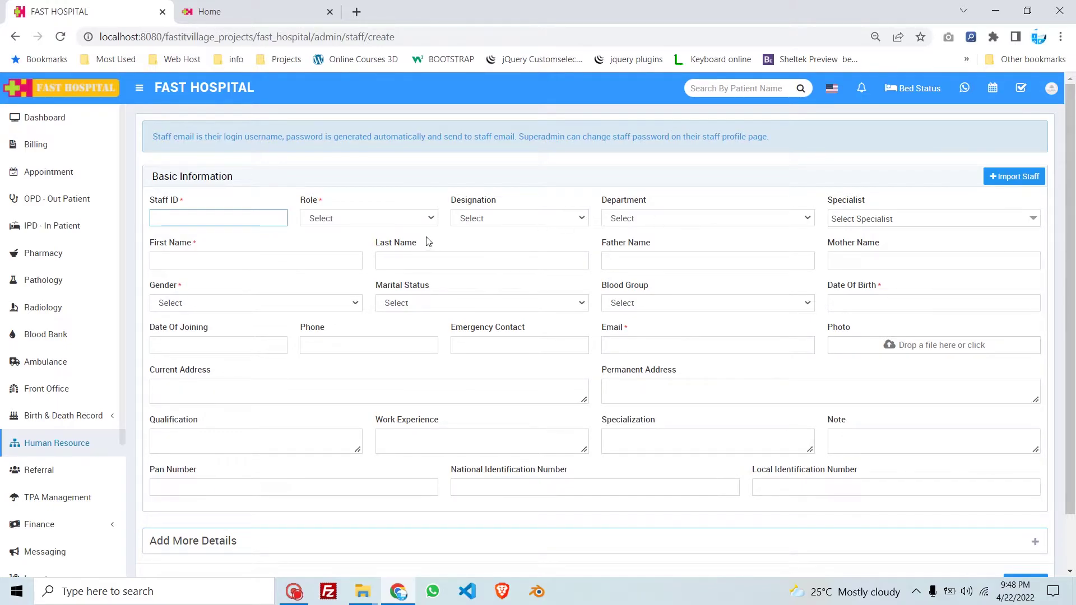
{"action": "left_click", "coordinate": [399, 224]}
{"action": "left_click", "coordinate": [399, 226]}
{"action": "scroll", "coordinate": [385, 272], "scroll_direction": "down", "scroll_amount": 1}
{"action": "scroll", "coordinate": [385, 275], "scroll_direction": "down", "scroll_amount": 1}
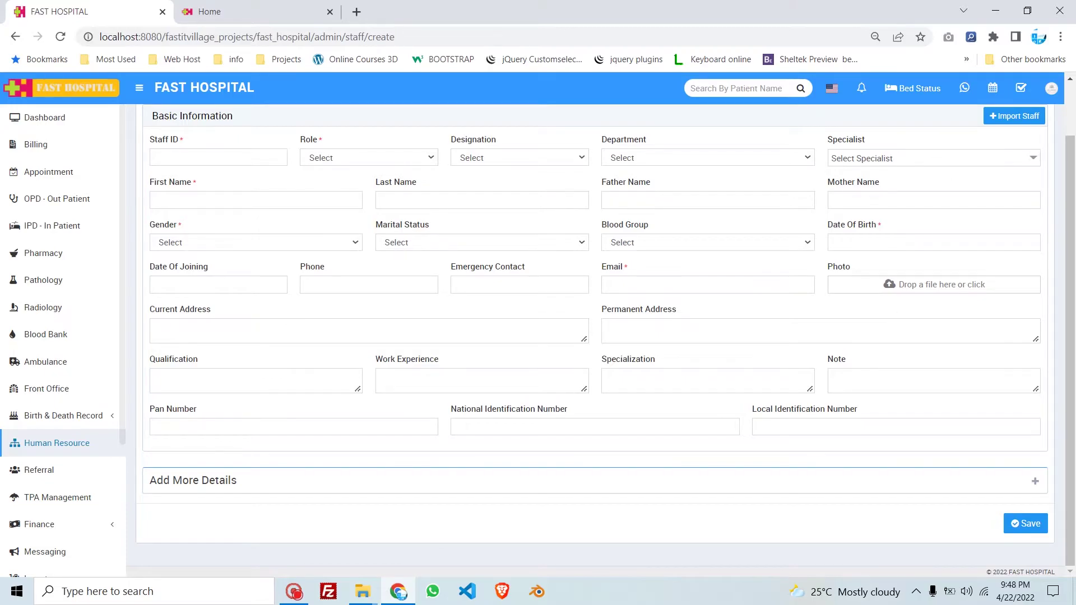
- Expand the new staff form's additional details and look through the payroll, leaves, bank account, social media and document upload sections
{"action": "left_click", "coordinate": [1029, 486]}
{"action": "scroll", "coordinate": [804, 456], "scroll_direction": "down", "scroll_amount": 4}
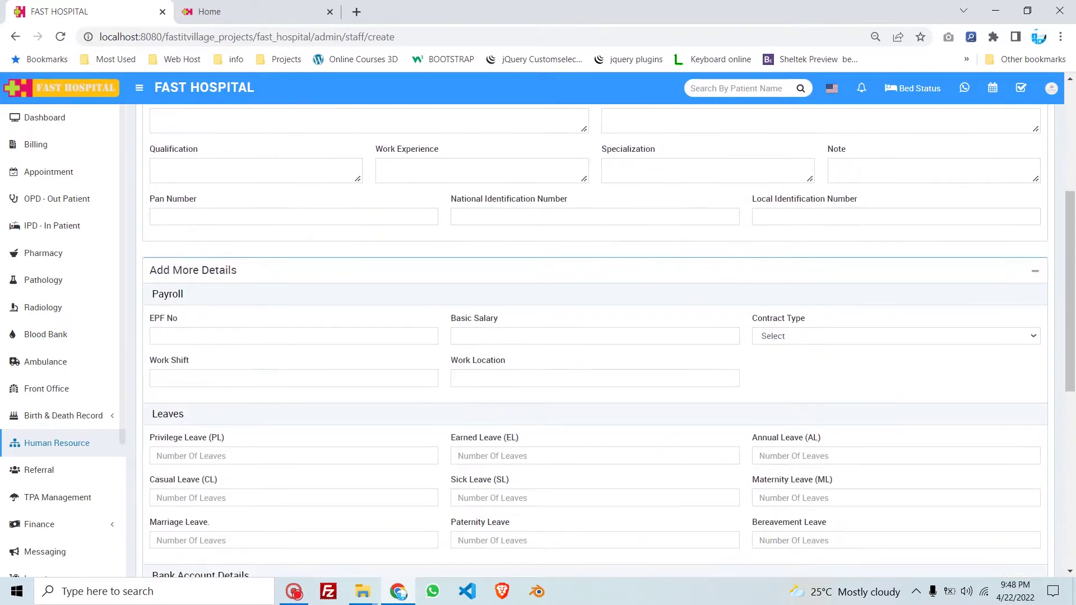
{"action": "scroll", "coordinate": [805, 457], "scroll_direction": "down", "scroll_amount": 1}
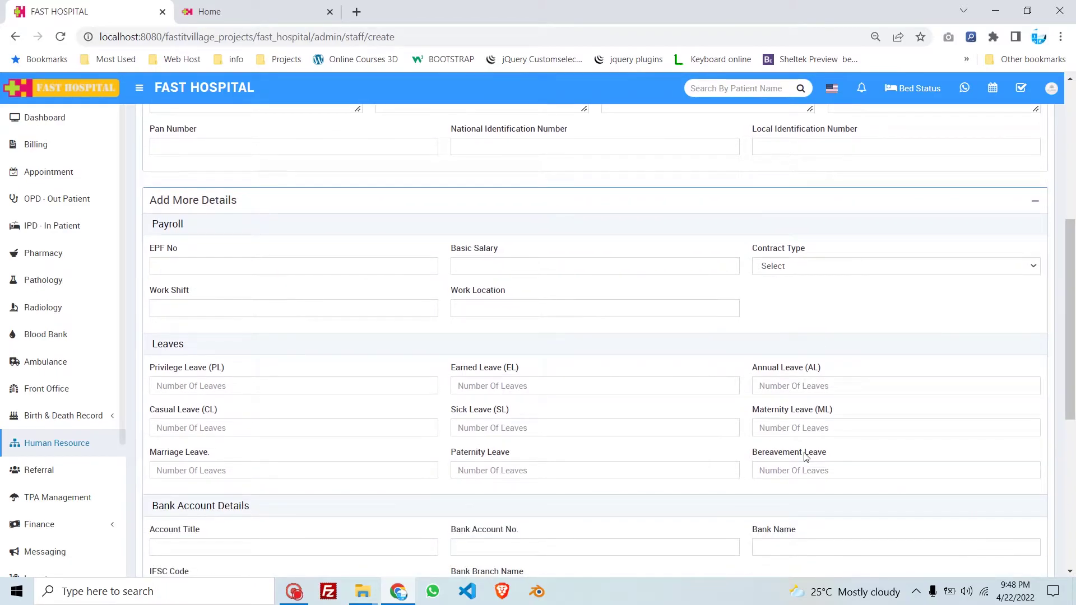
{"action": "scroll", "coordinate": [805, 457], "scroll_direction": "down", "scroll_amount": 3}
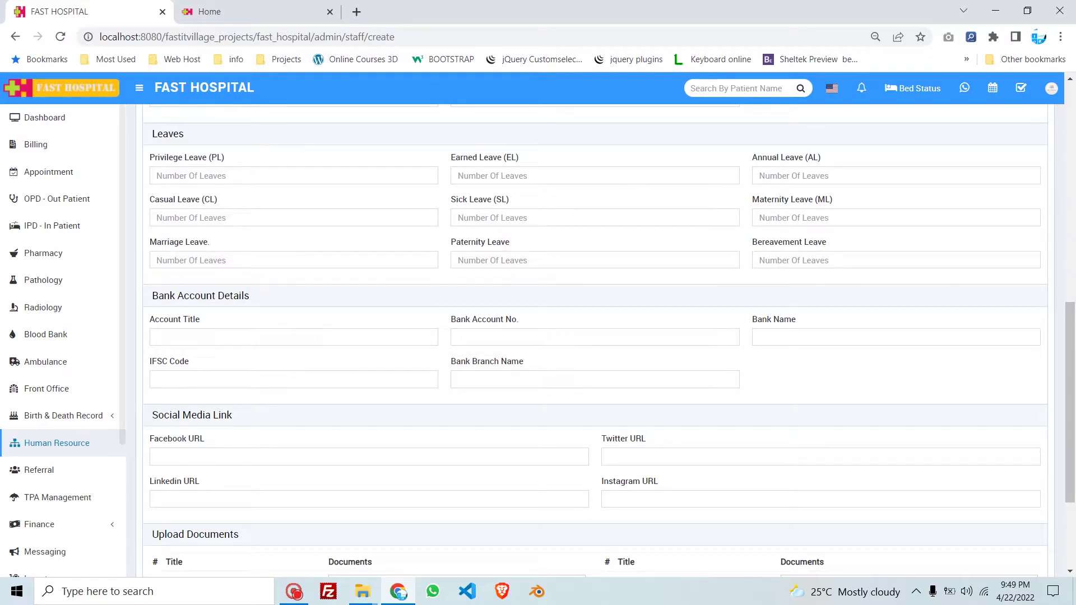
{"action": "left_click", "coordinate": [599, 259]}
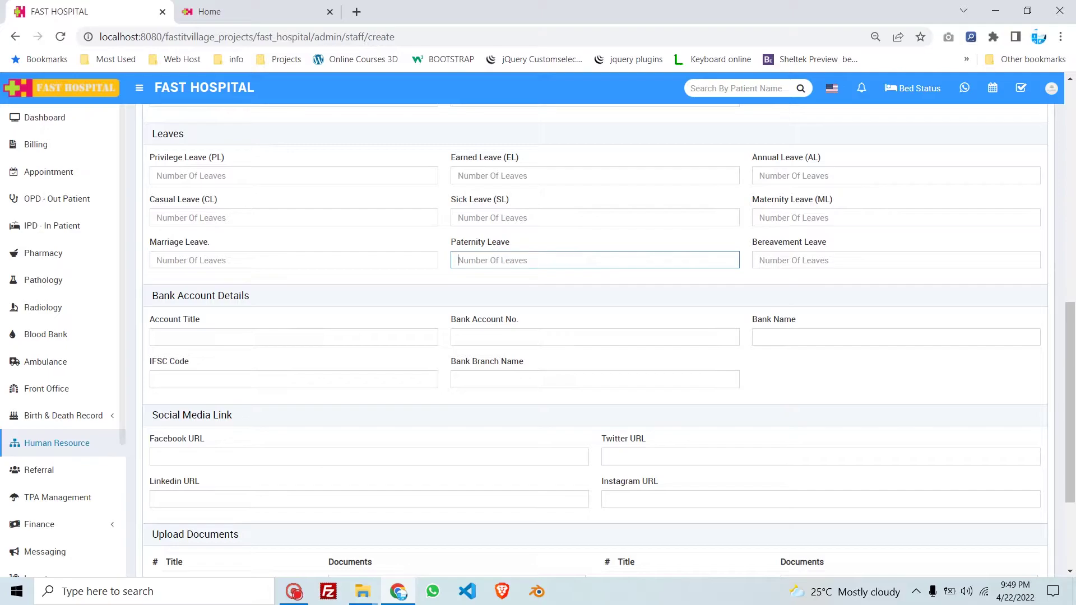
{"action": "left_click", "coordinate": [275, 339]}
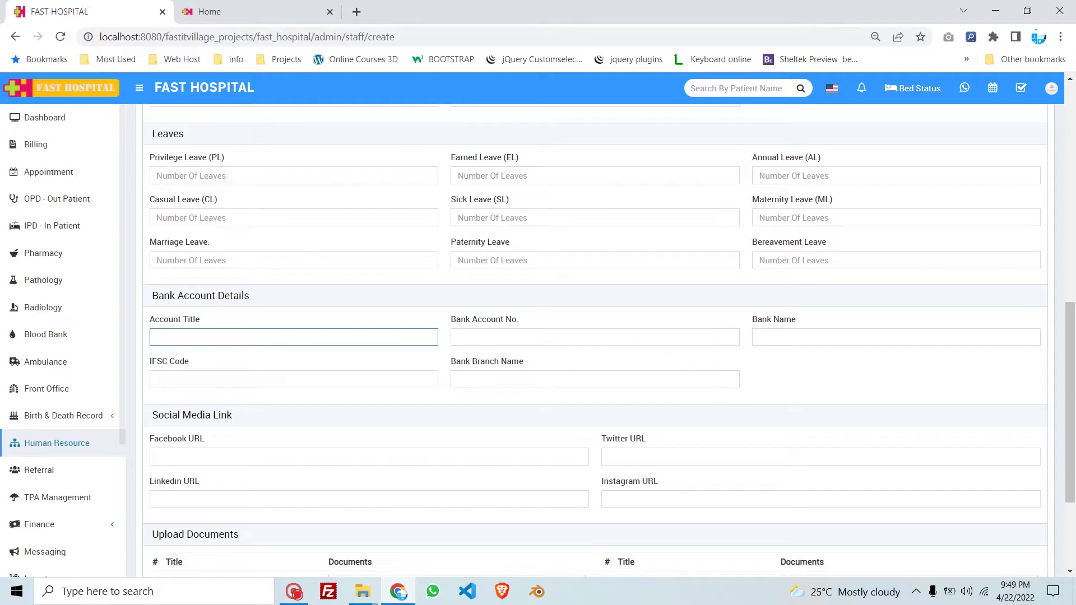
{"action": "scroll", "coordinate": [594, 337], "scroll_direction": "down", "scroll_amount": 1}
{"action": "scroll", "coordinate": [549, 376], "scroll_direction": "down", "scroll_amount": 2}
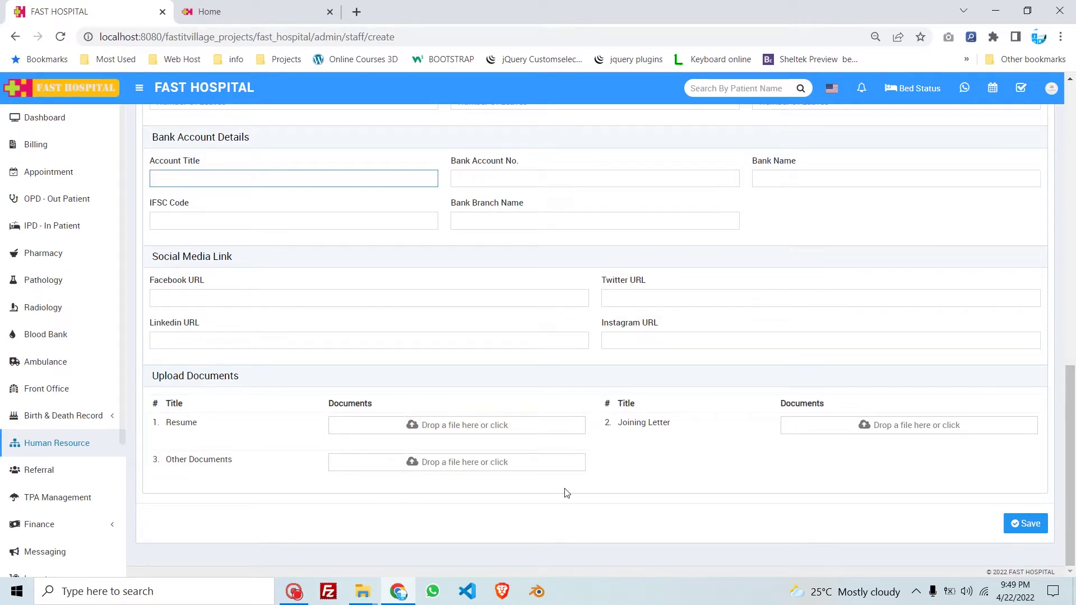
{"action": "scroll", "coordinate": [567, 494], "scroll_direction": "up", "scroll_amount": 12}
{"action": "scroll", "coordinate": [581, 488], "scroll_direction": "up", "scroll_amount": 1}
- Leave the staff form without saving and search the staff attendance for the Super Admin role on 04/22/2022
{"action": "left_click", "coordinate": [65, 445]}
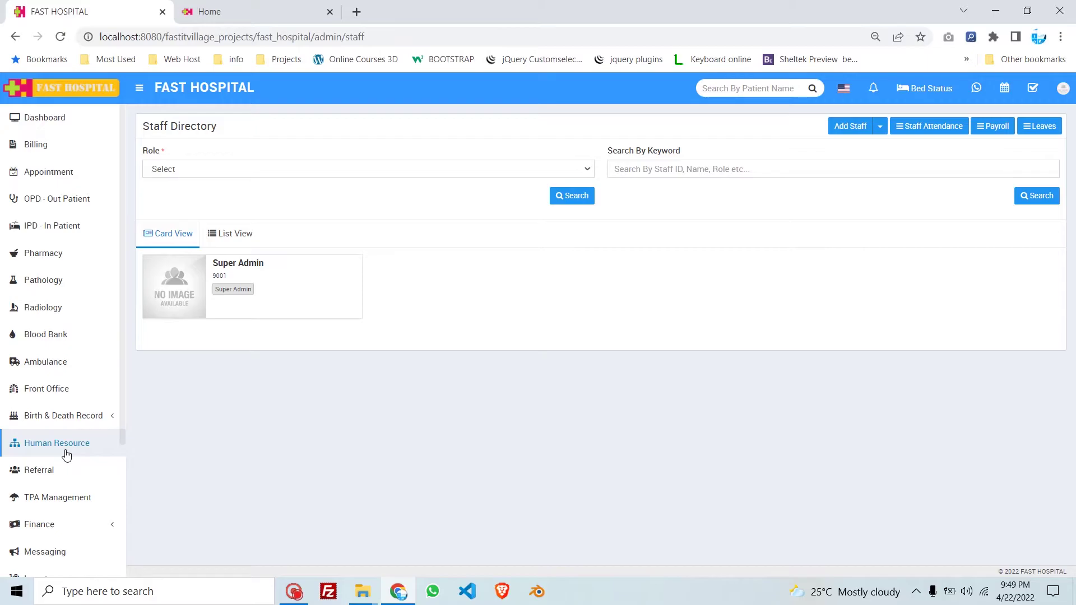
{"action": "left_click", "coordinate": [922, 128]}
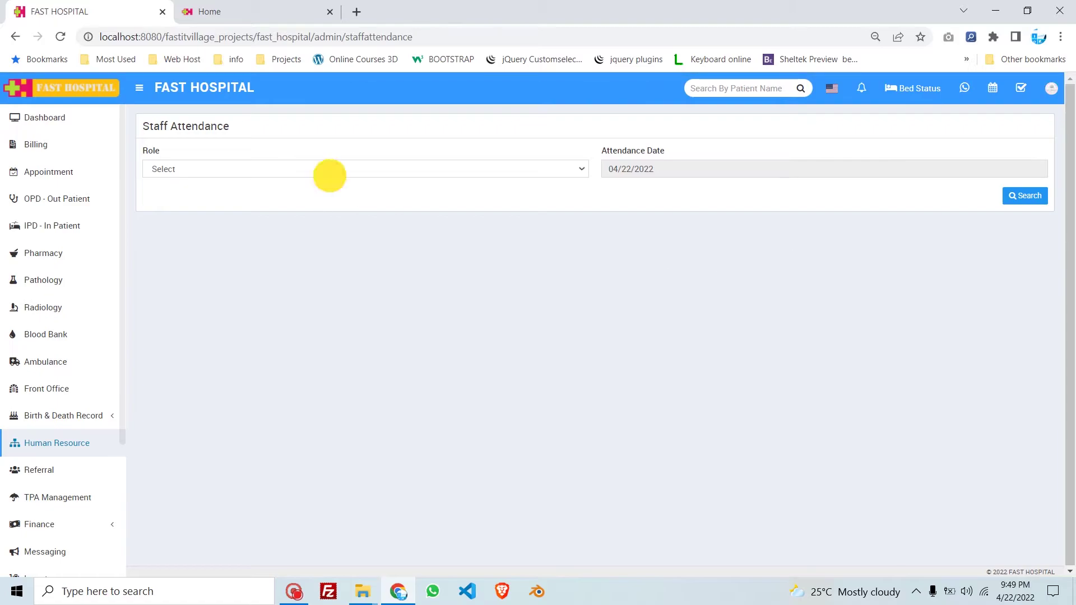
{"action": "left_click", "coordinate": [330, 175]}
{"action": "left_click", "coordinate": [317, 195]}
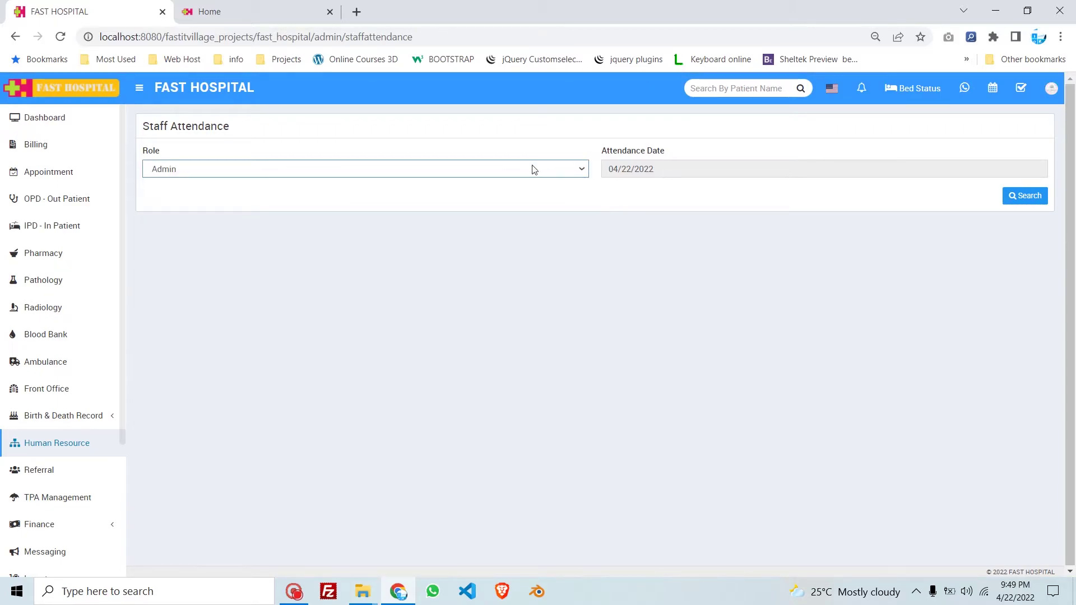
{"action": "left_click", "coordinate": [493, 170]}
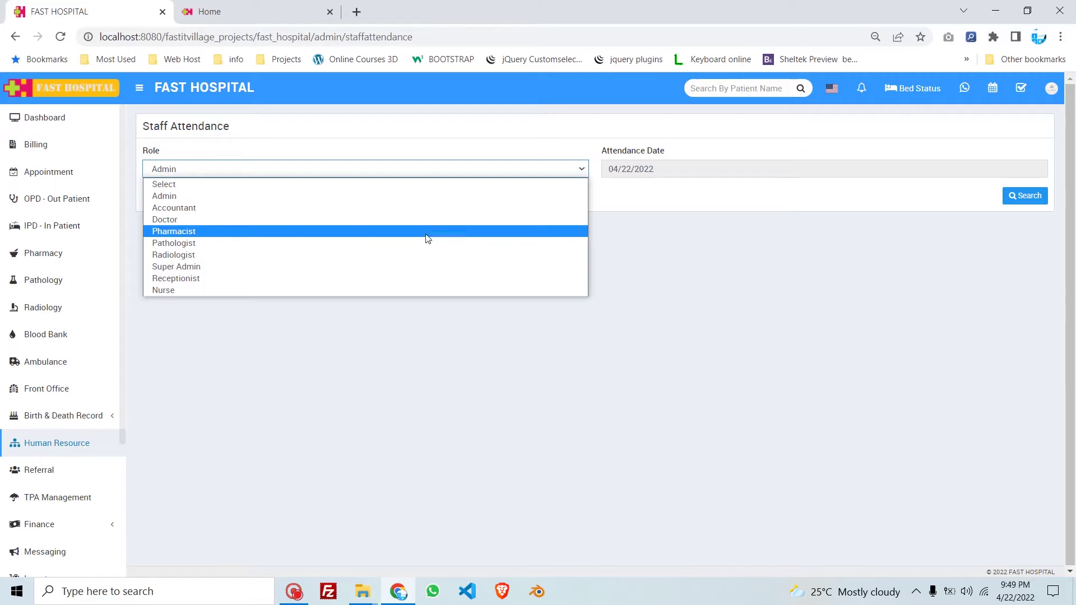
{"action": "left_click", "coordinate": [403, 266]}
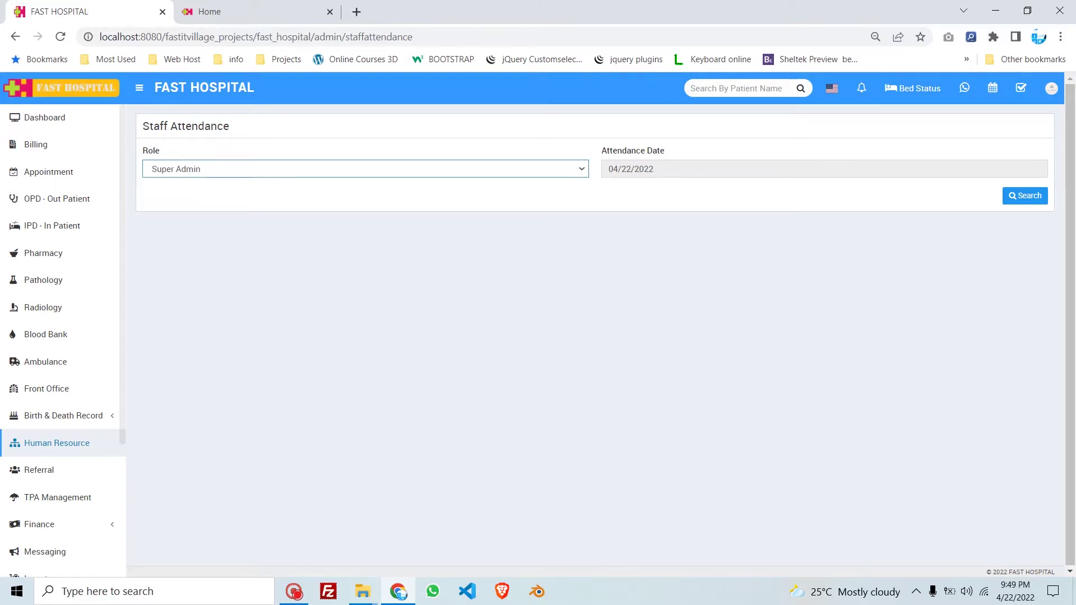
{"action": "left_click", "coordinate": [1017, 199]}
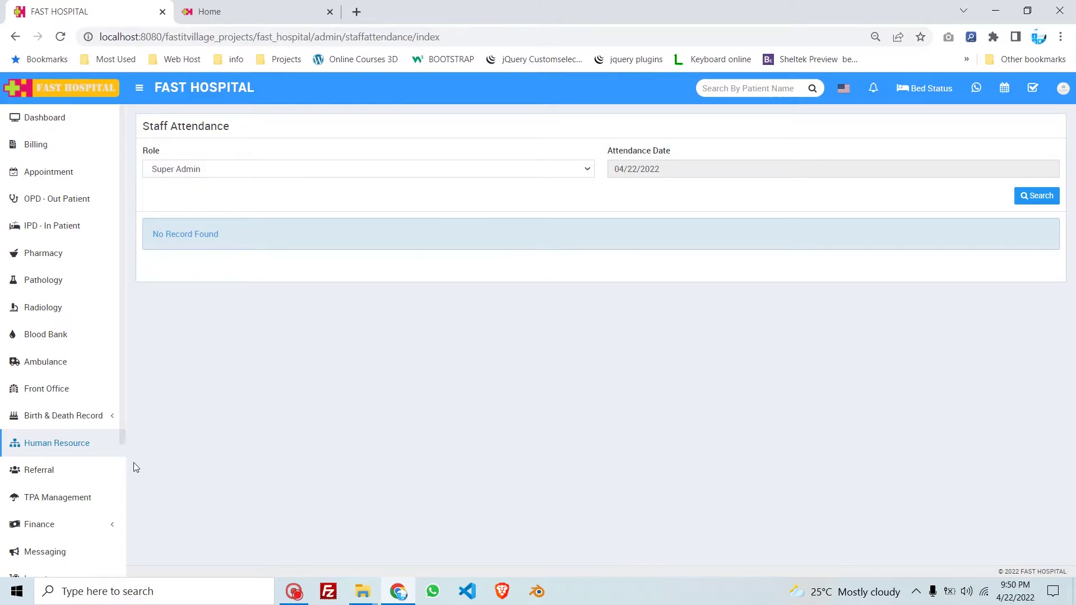
- Open the human resource payroll page and look over its role, month and year filter options, leaving them unchanged
{"action": "left_click", "coordinate": [54, 443]}
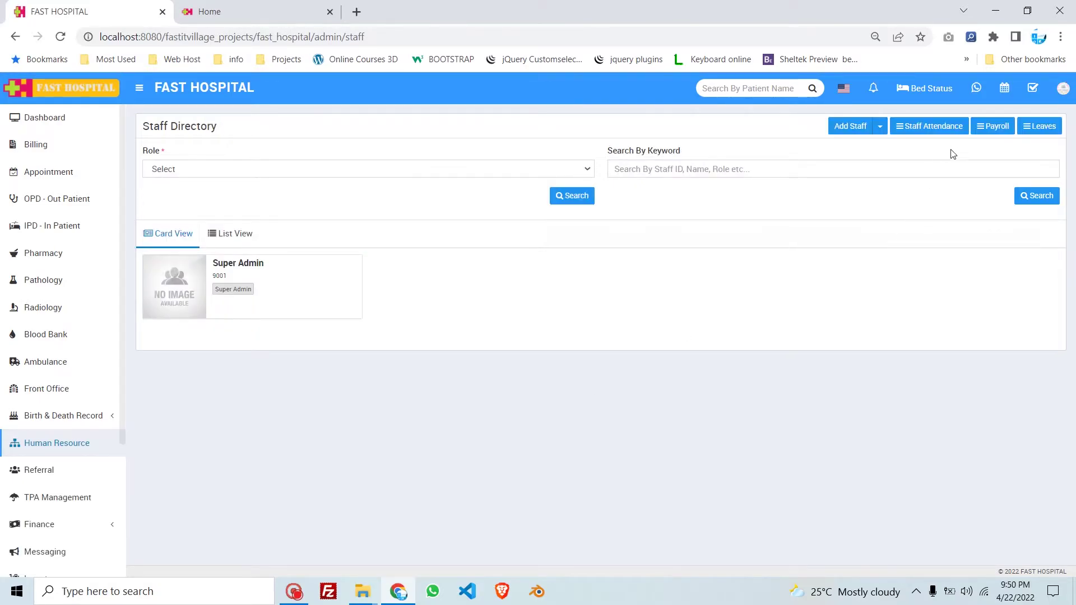
{"action": "left_click", "coordinate": [982, 128]}
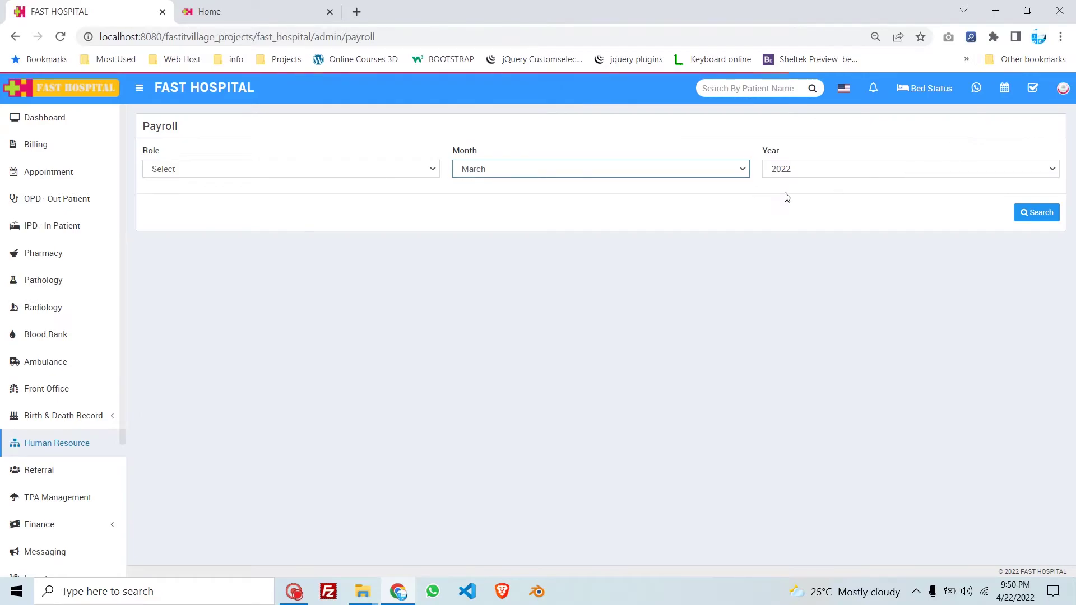
{"action": "left_click", "coordinate": [239, 170]}
{"action": "left_click", "coordinate": [571, 170]}
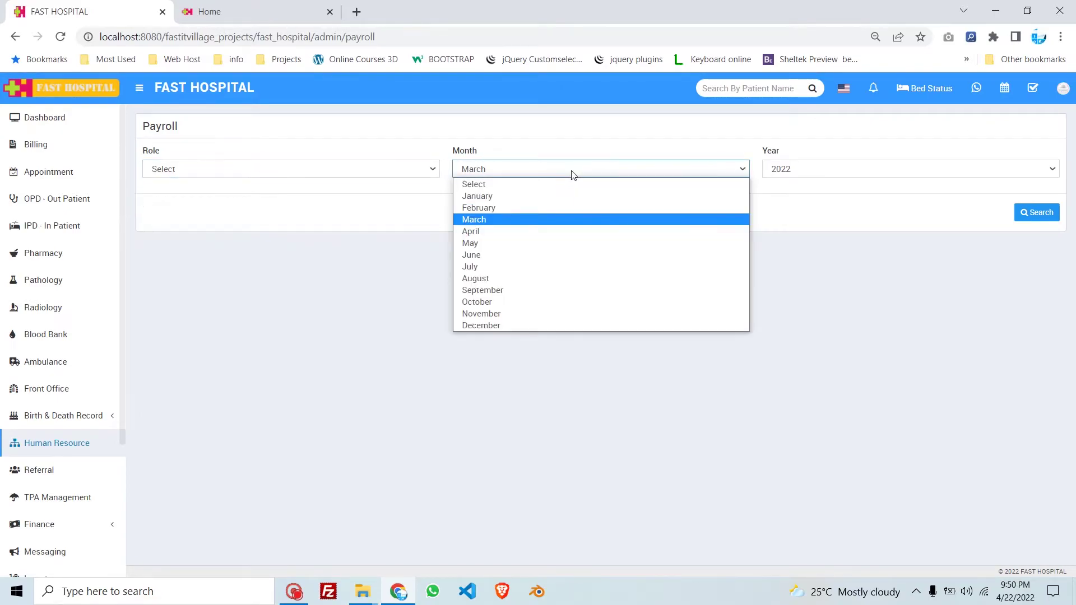
{"action": "left_click", "coordinate": [809, 210]}
{"action": "left_click", "coordinate": [811, 171]}
{"action": "left_click", "coordinate": [810, 173]}
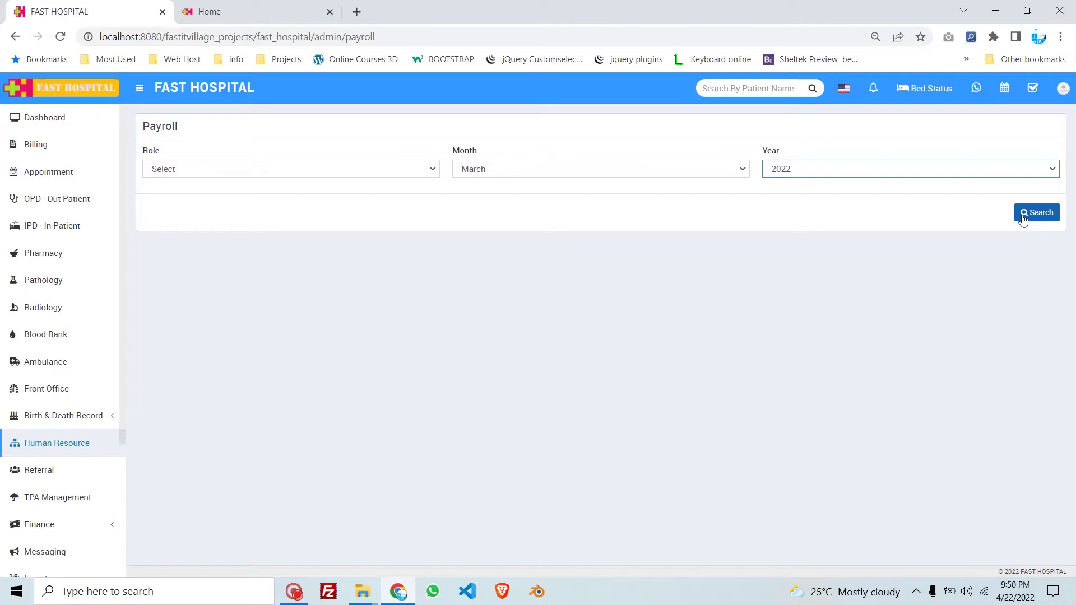
- Open the staff leaves, view the leave requests for approval and bring up the blank form for adding a leave request
{"action": "left_click", "coordinate": [20, 443]}
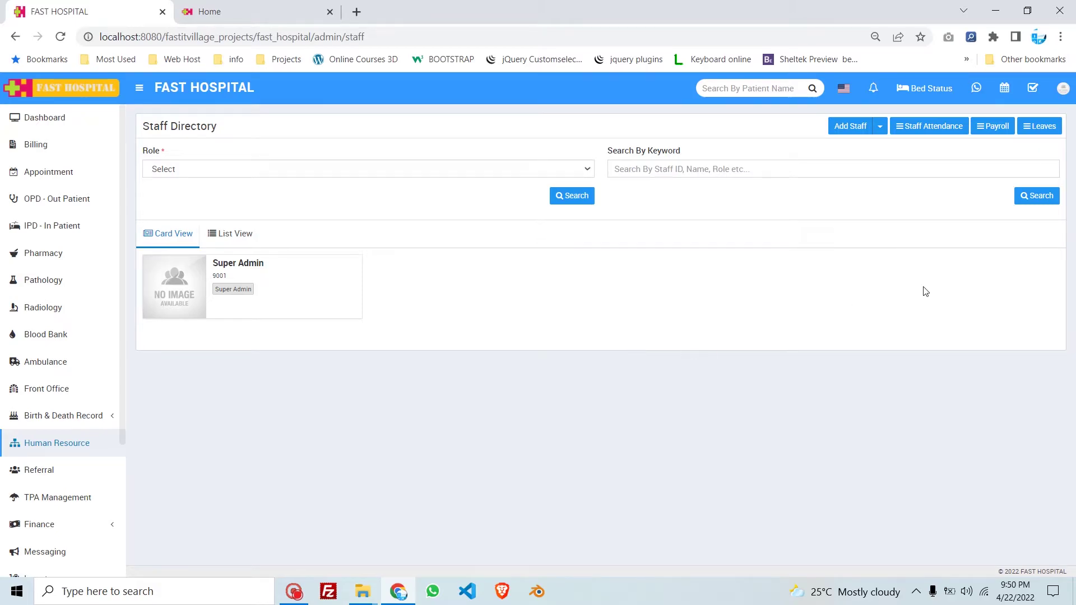
{"action": "left_click", "coordinate": [1039, 127]}
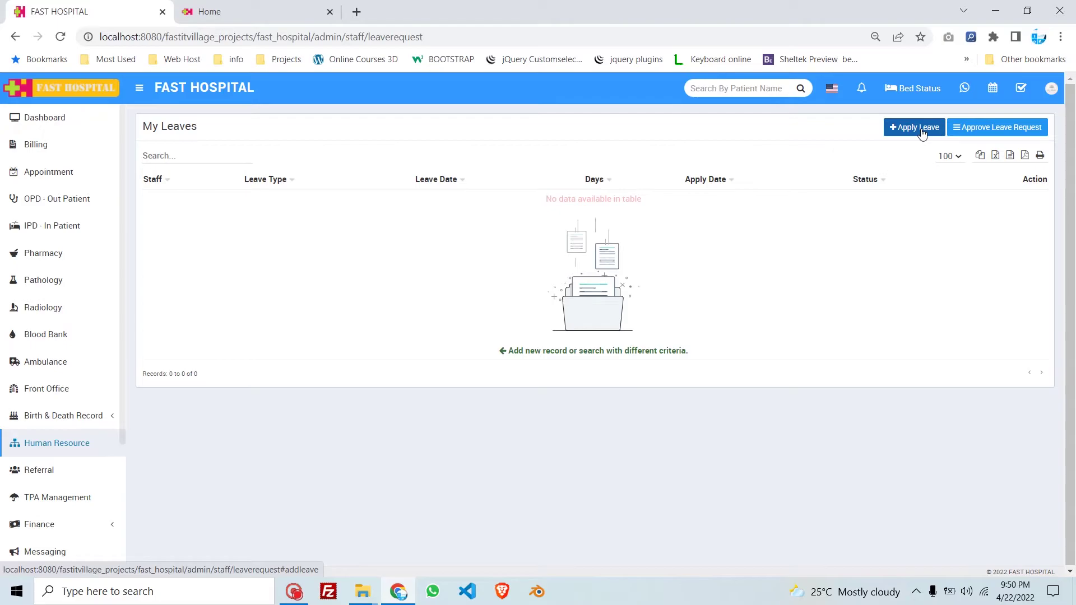
{"action": "left_click", "coordinate": [986, 130]}
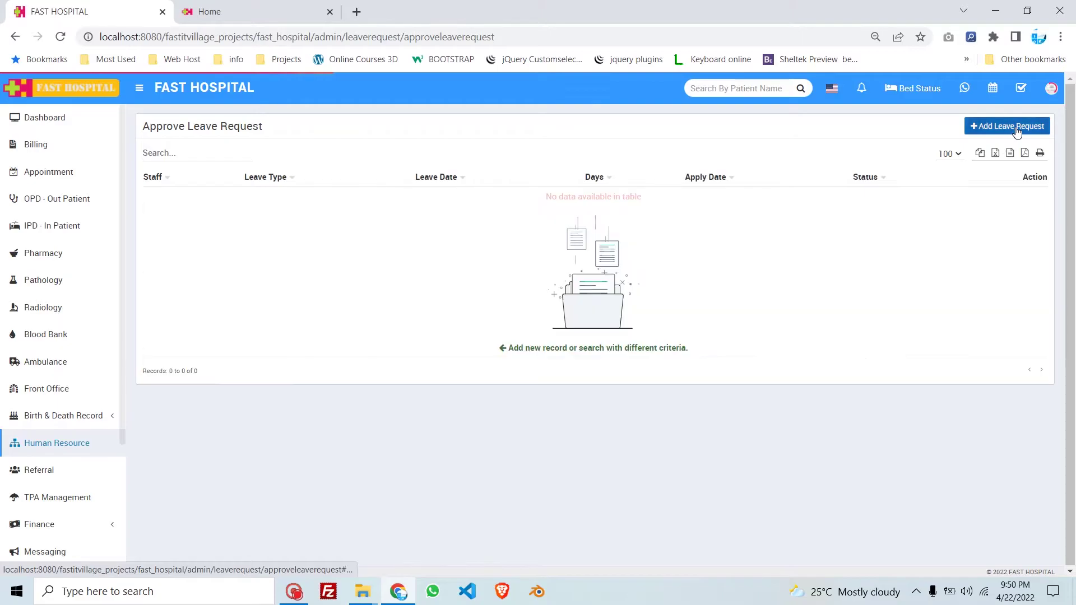
{"action": "left_click", "coordinate": [1009, 126]}
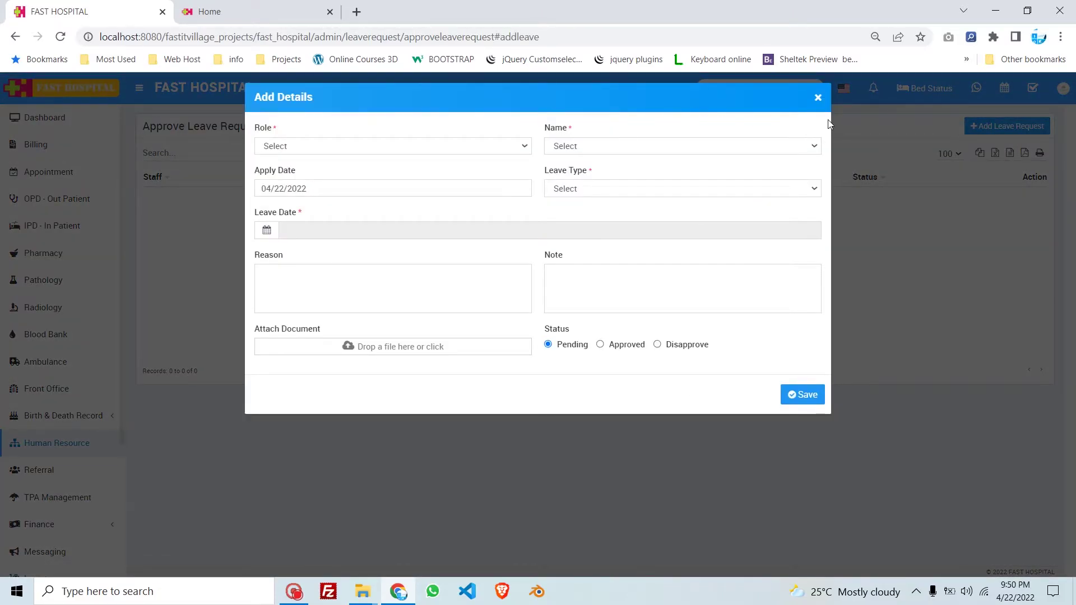
- Leave the leave request form unsaved, then open the referral person list and view its blank form for adding a person
{"action": "left_click", "coordinate": [818, 98]}
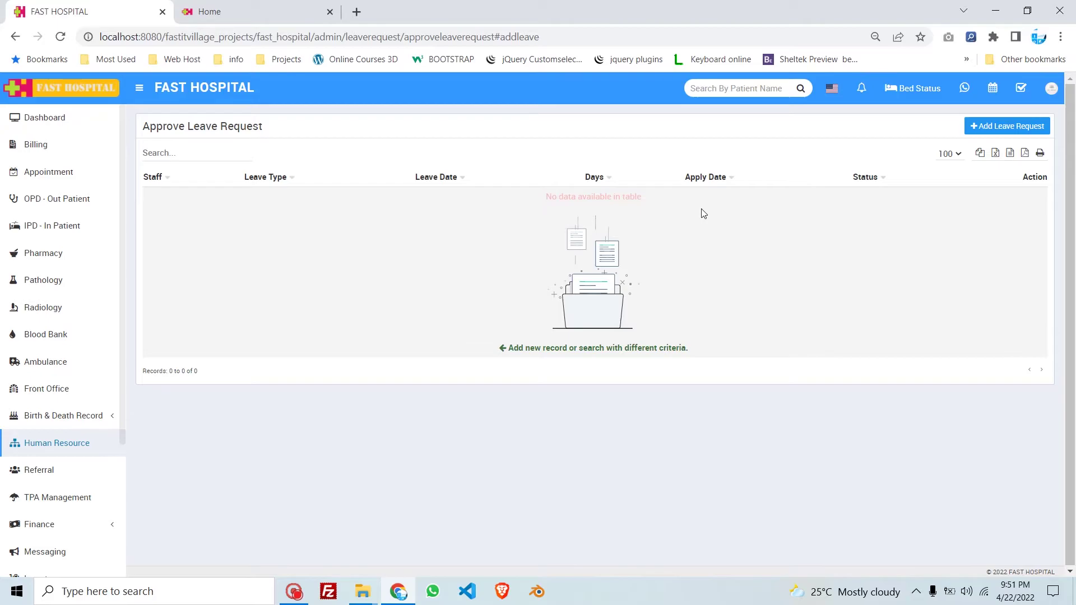
{"action": "left_click", "coordinate": [34, 478]}
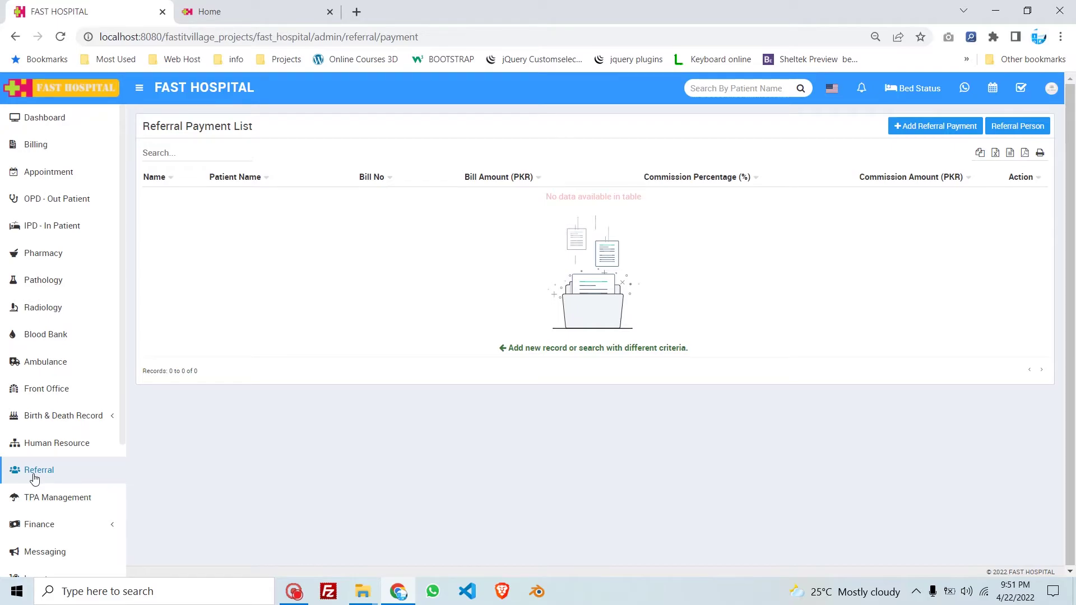
{"action": "left_click", "coordinate": [990, 126]}
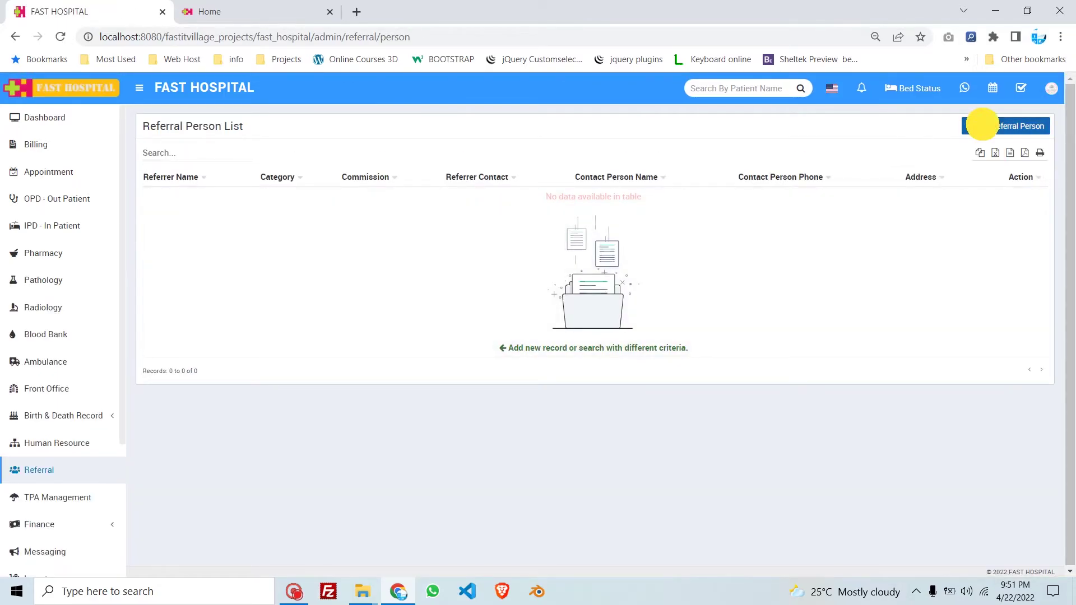
{"action": "left_click", "coordinate": [982, 124]}
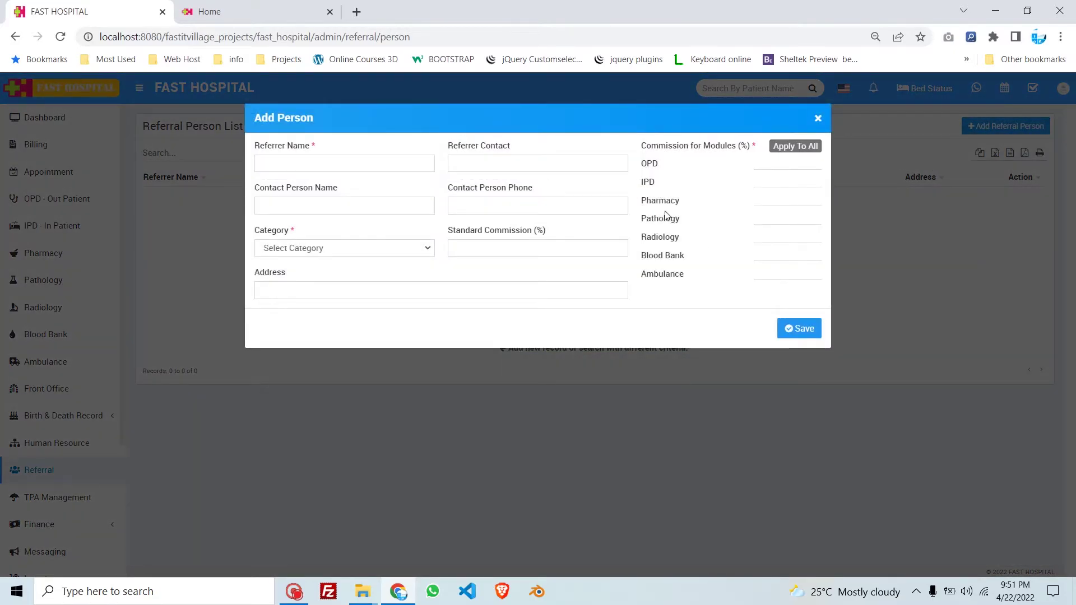
{"action": "left_click", "coordinate": [815, 118]}
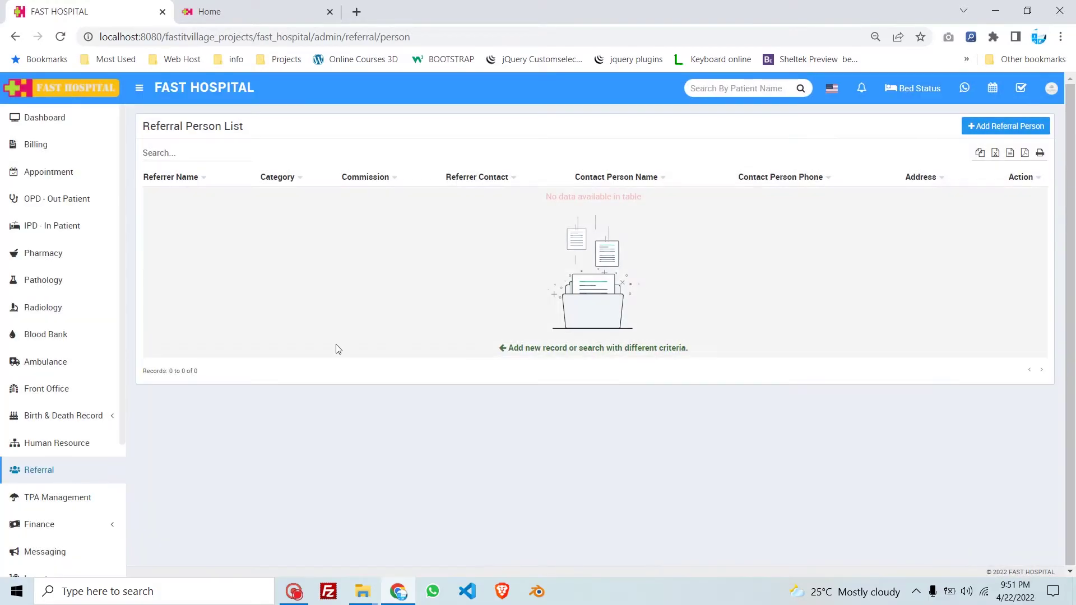
- Return to the referral payments and look over the blank payment form and its patient selector, closing it without saving
{"action": "left_click", "coordinate": [53, 472]}
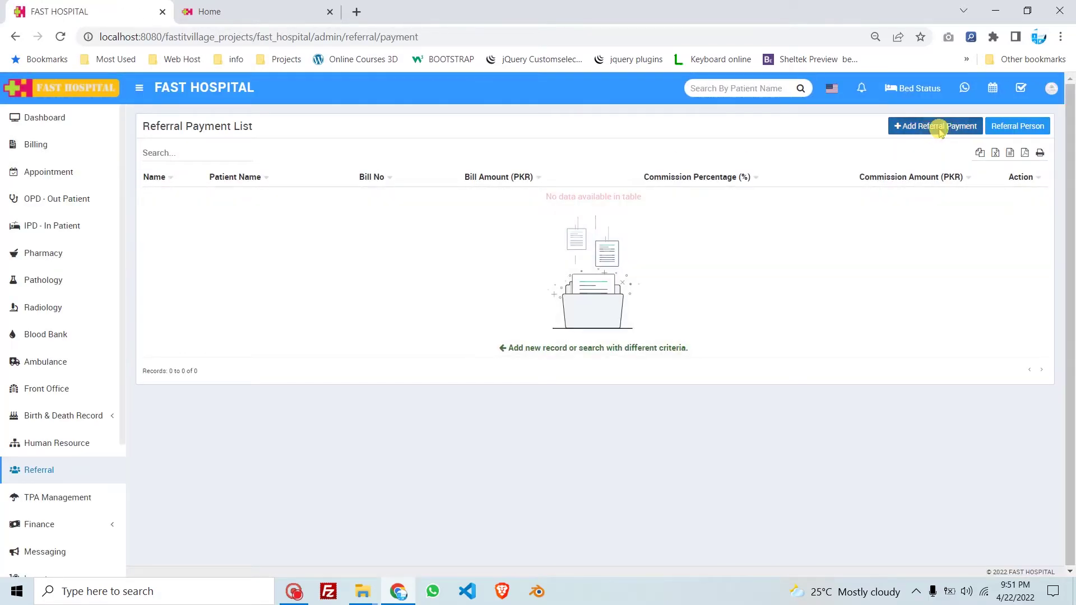
{"action": "left_click", "coordinate": [939, 129]}
{"action": "left_click", "coordinate": [348, 125]}
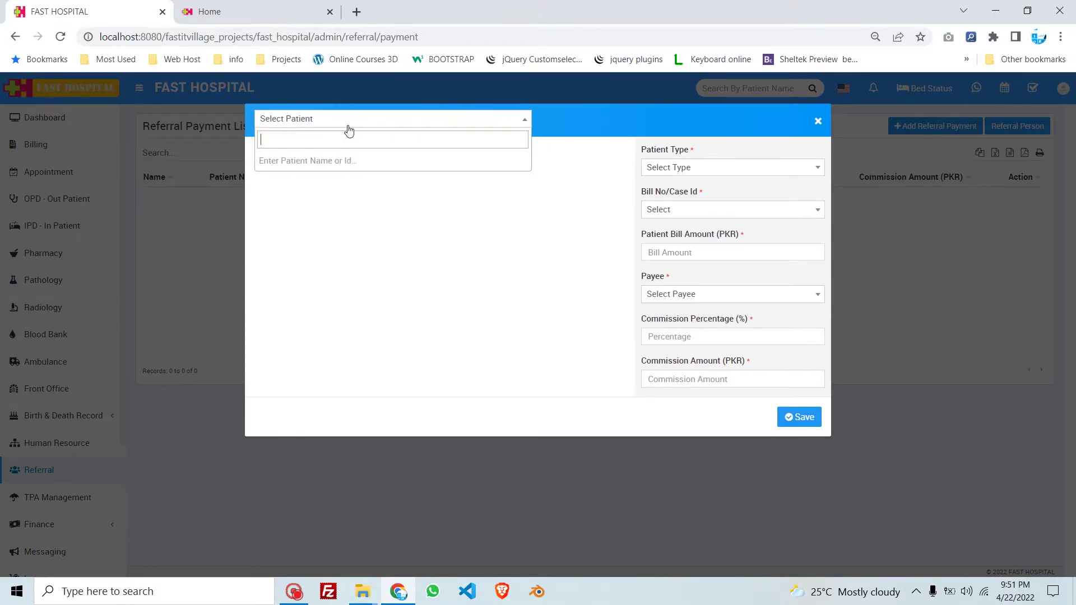
{"action": "left_click", "coordinate": [346, 168]}
{"action": "left_click", "coordinate": [561, 201]}
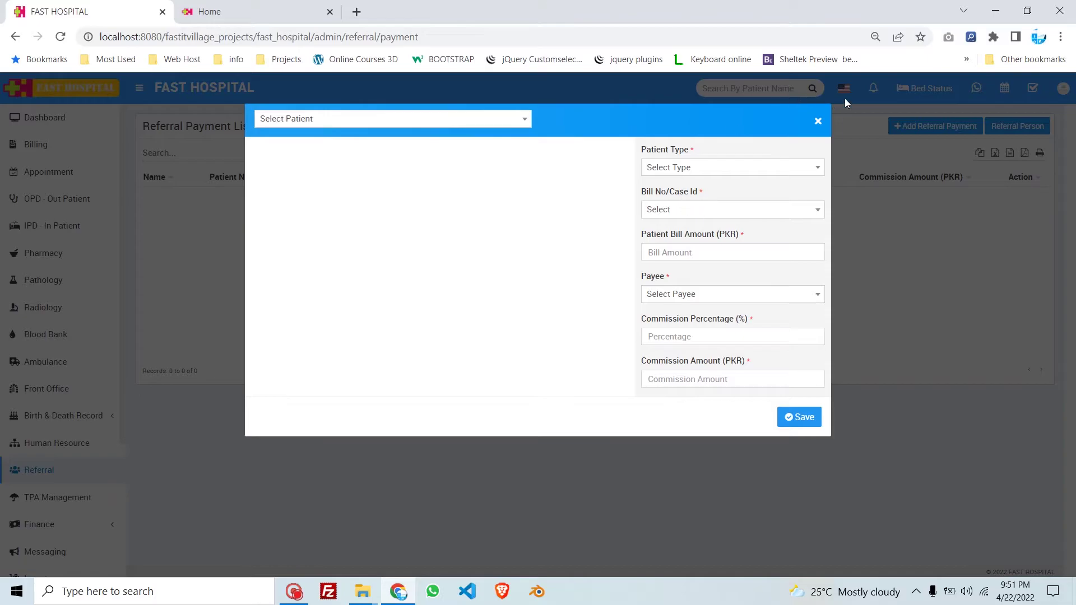
{"action": "left_click", "coordinate": [817, 122]}
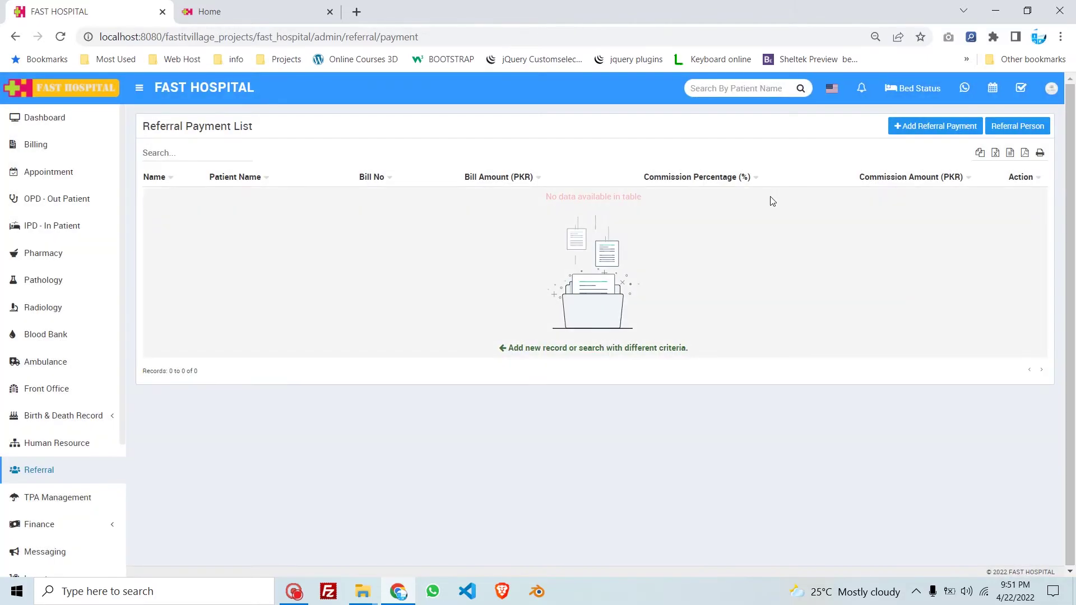
- View the TPA management list and the finance income and expense lists, including the blank form for adding income
{"action": "left_click", "coordinate": [85, 500]}
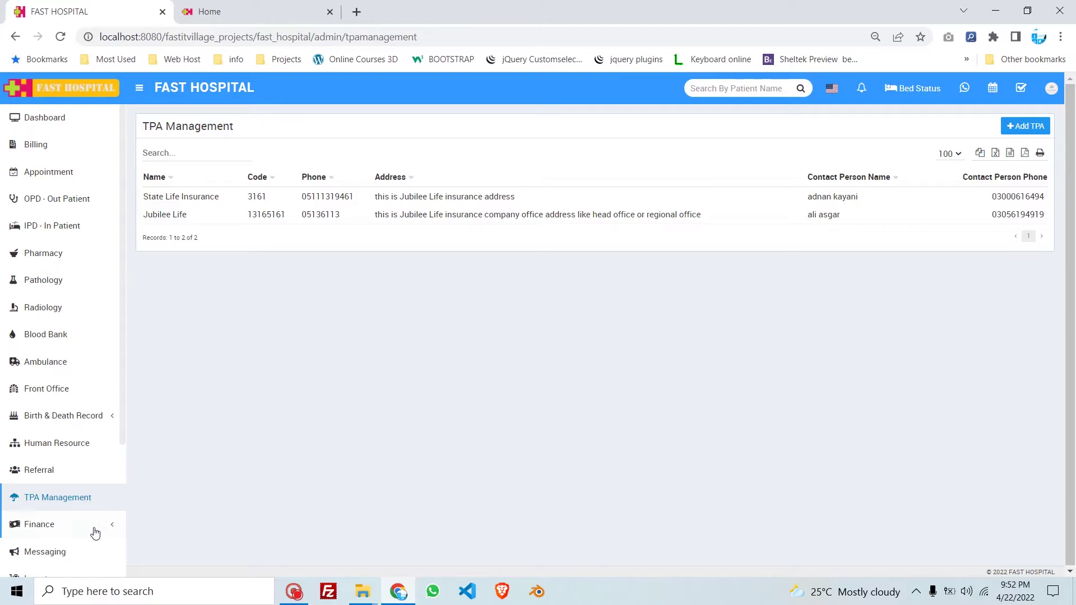
{"action": "left_click", "coordinate": [65, 524]}
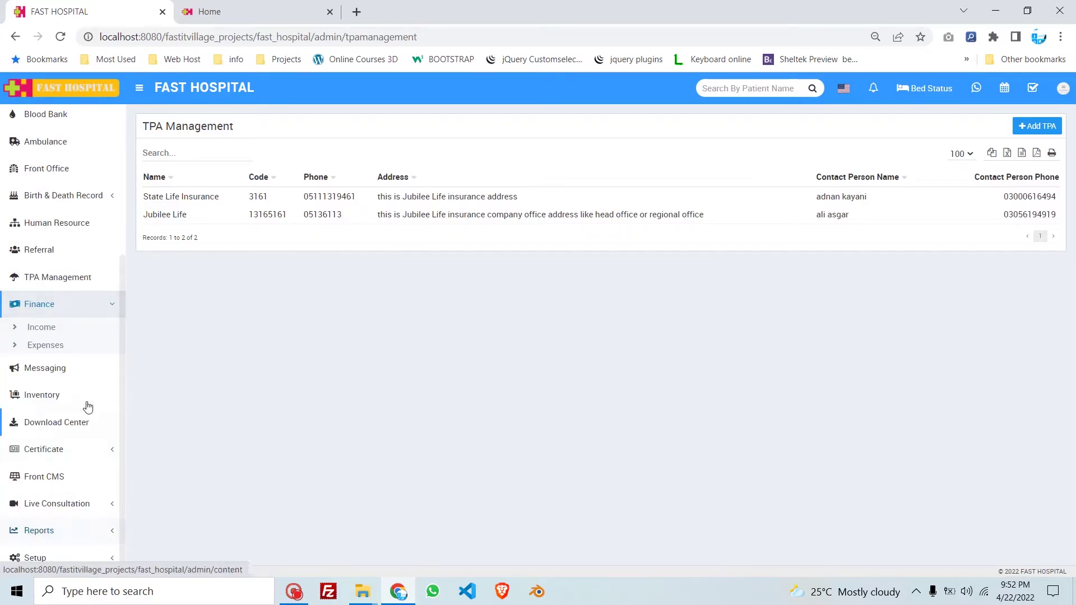
{"action": "left_click", "coordinate": [48, 332]}
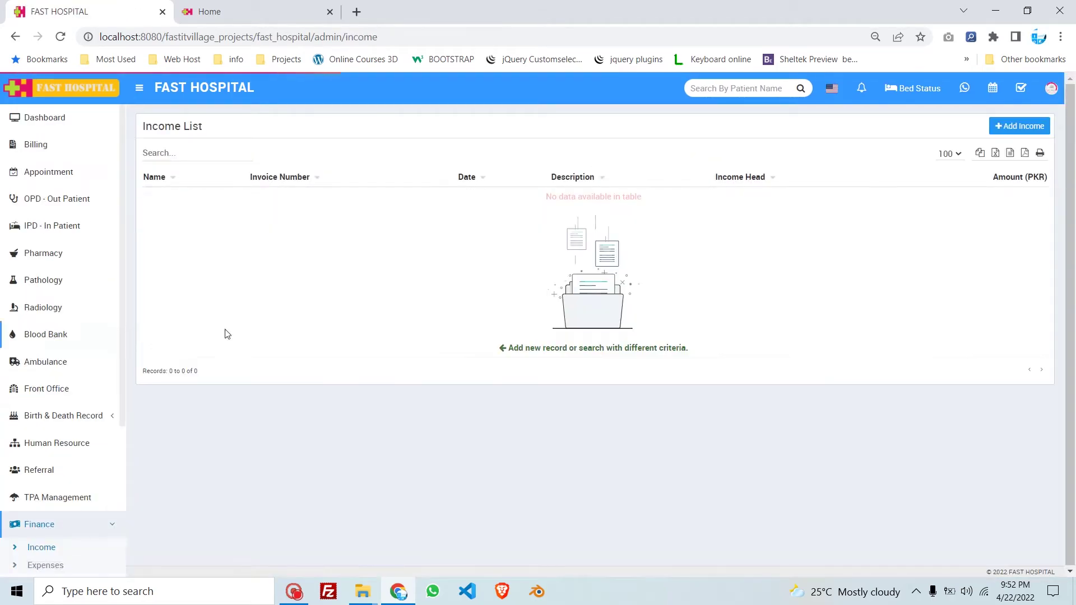
{"action": "left_click", "coordinate": [1026, 130]}
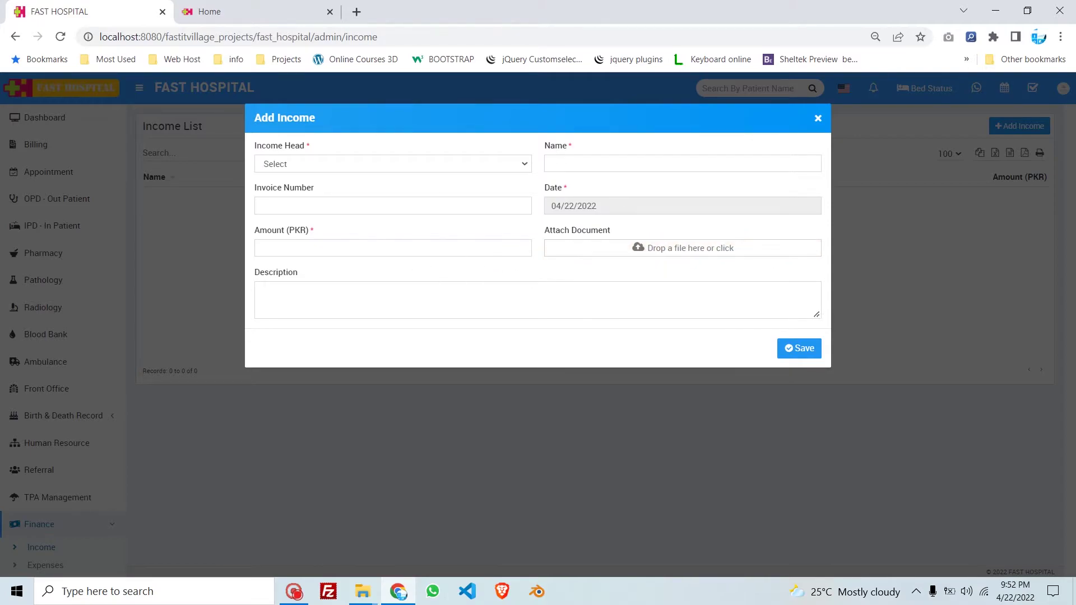
{"action": "left_click", "coordinate": [817, 117]}
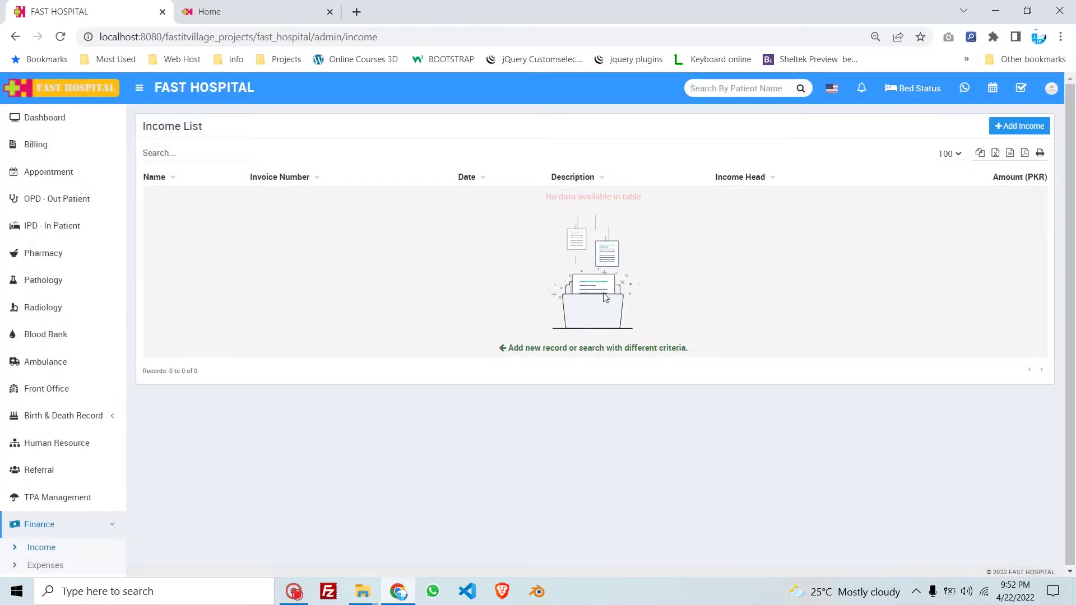
{"action": "left_click", "coordinate": [38, 566]}
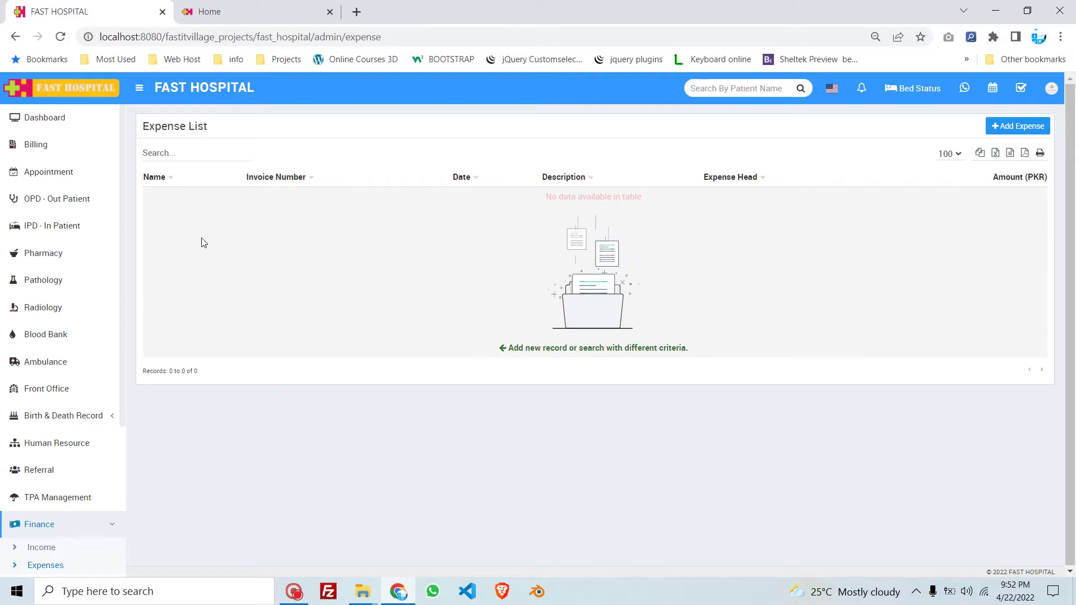
- Open the messaging notice board and look through the public hospital home page's news and featured services before returning to the admin panel
{"action": "scroll", "coordinate": [77, 385], "scroll_direction": "down", "scroll_amount": 4}
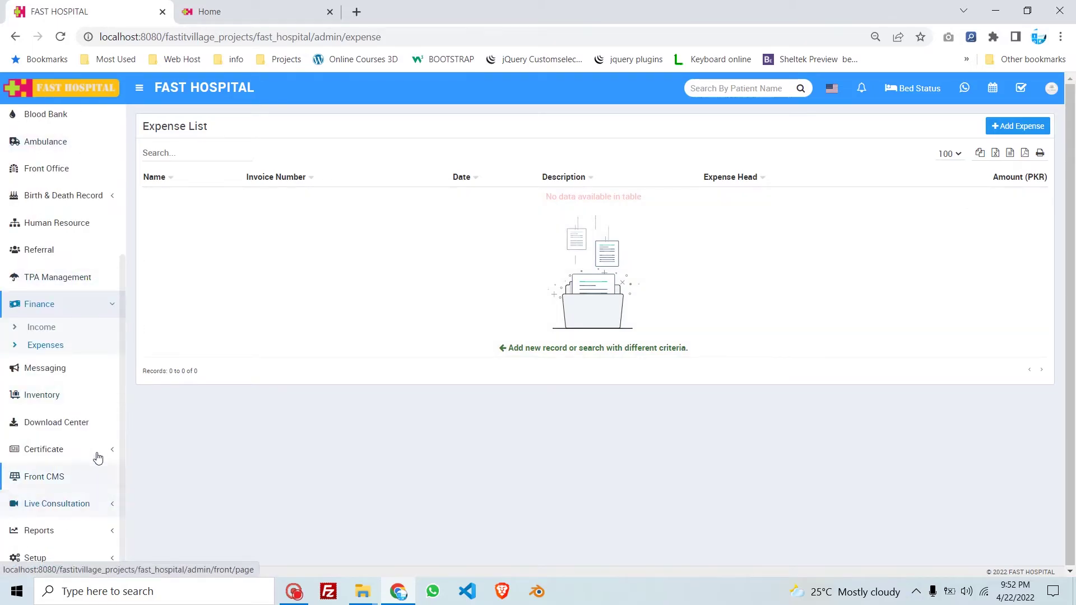
{"action": "left_click", "coordinate": [89, 370]}
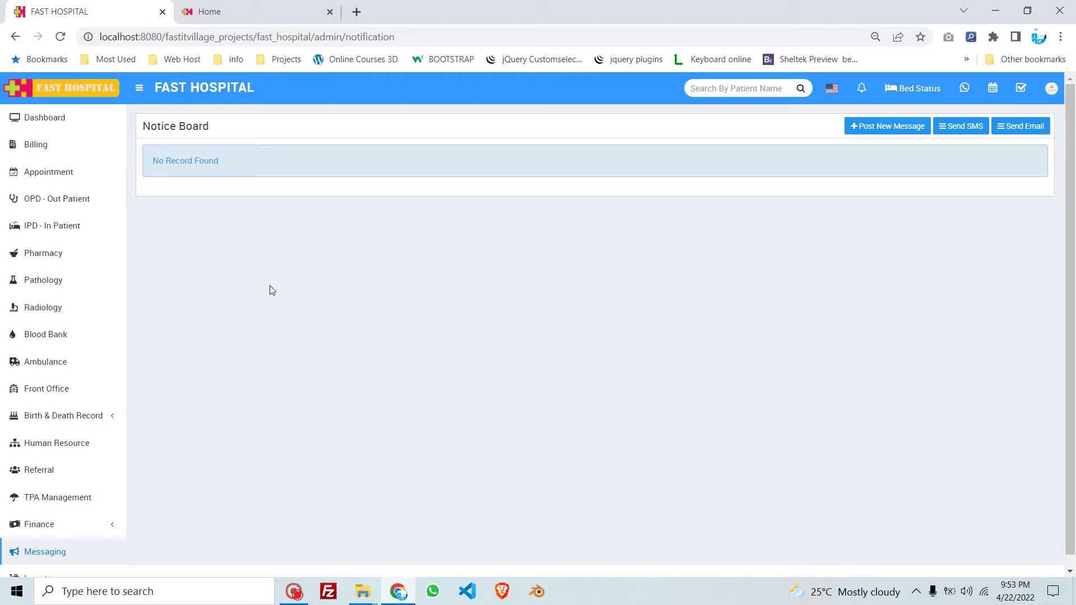
{"action": "left_click", "coordinate": [258, 8]}
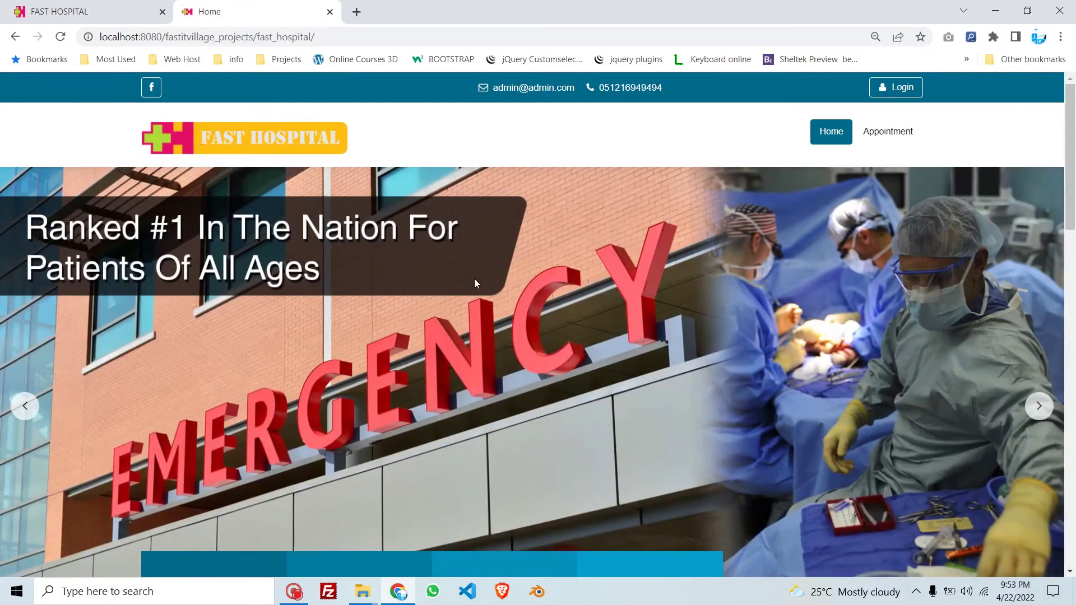
{"action": "scroll", "coordinate": [512, 261], "scroll_direction": "down", "scroll_amount": 7}
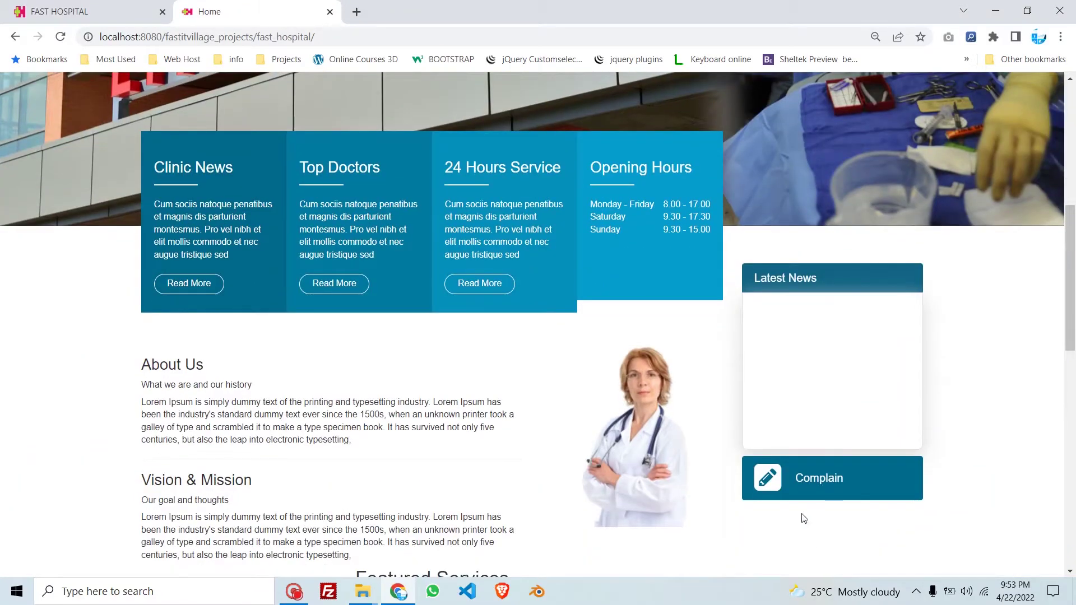
{"action": "scroll", "coordinate": [804, 518], "scroll_direction": "down", "scroll_amount": 3}
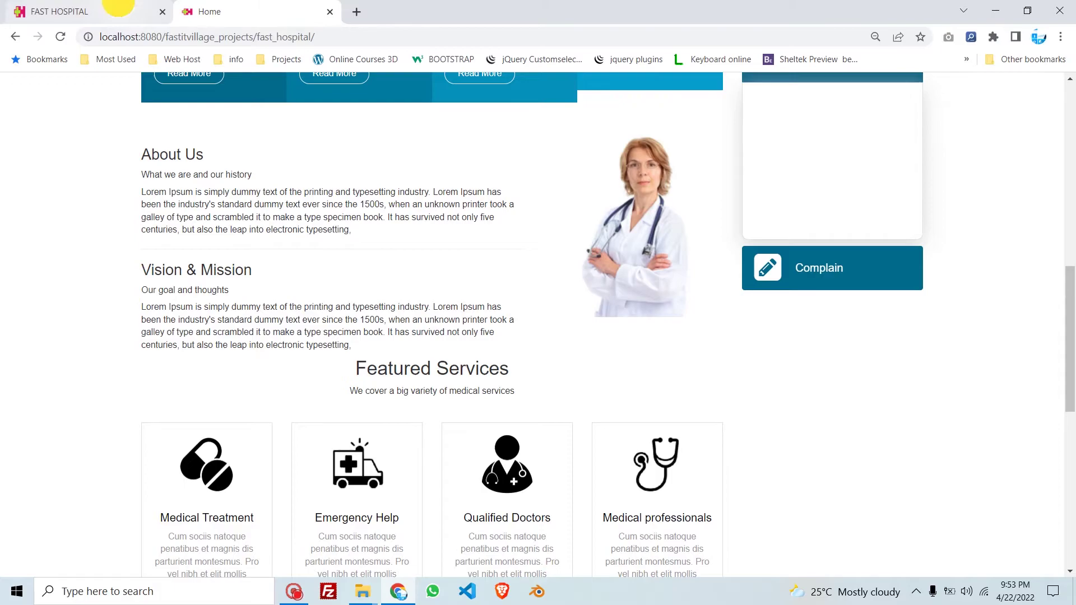
{"action": "left_click", "coordinate": [123, 11]}
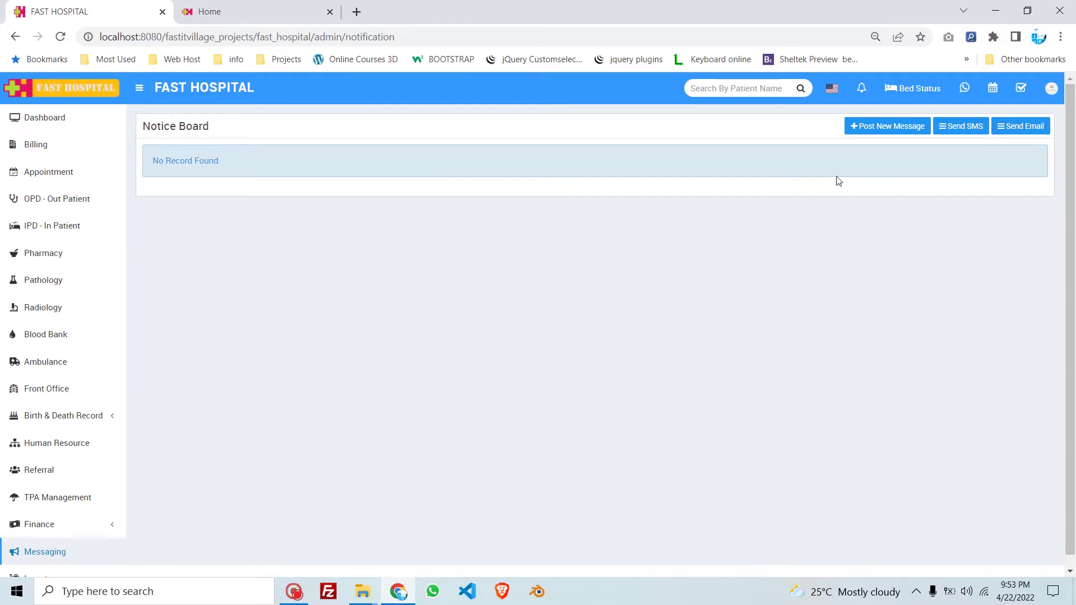
- Look over the form for posting a new message, trying the Admin and Accountant recipient options, and leave it unsent
{"action": "left_click", "coordinate": [872, 128]}
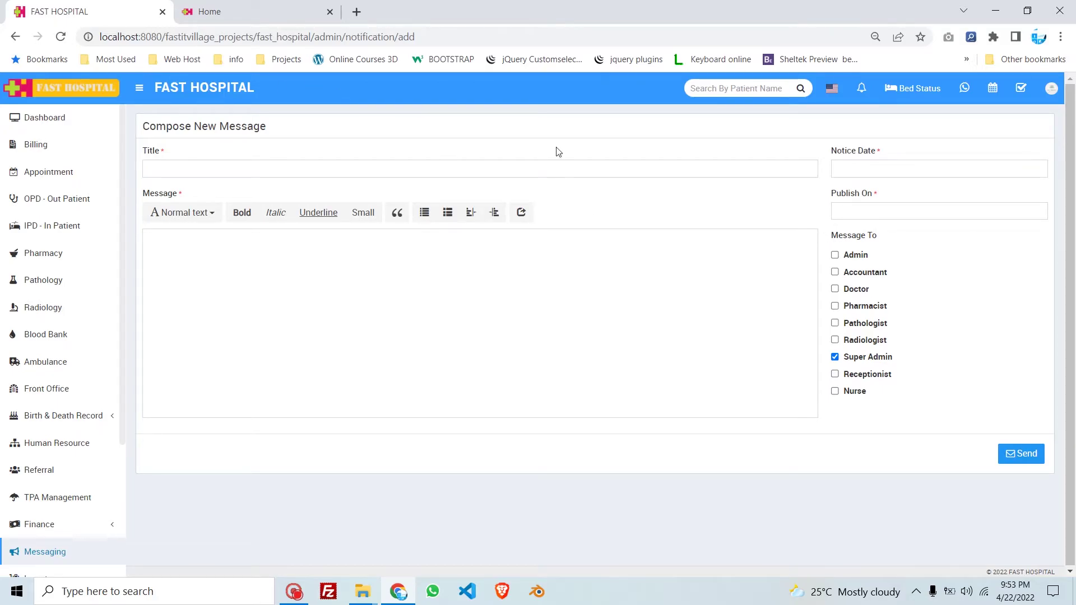
{"action": "left_click", "coordinate": [835, 255]}
{"action": "left_click", "coordinate": [834, 273]}
{"action": "left_click", "coordinate": [835, 272]}
{"action": "left_click", "coordinate": [835, 255]}
{"action": "left_click", "coordinate": [19, 38]}
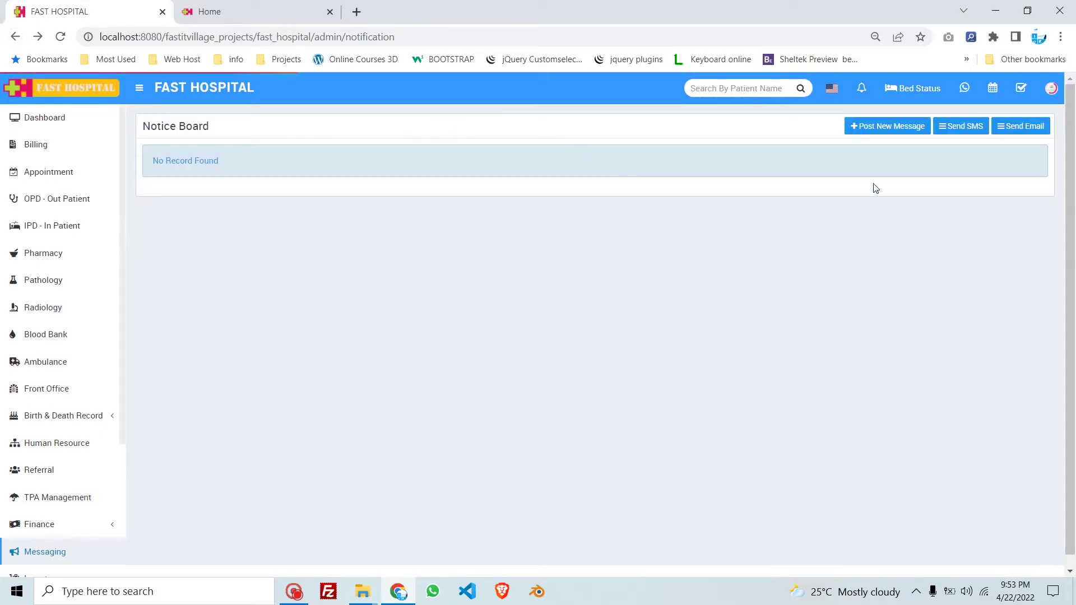
- Open the Send SMS form and compare its group and individual recipient options
{"action": "left_click", "coordinate": [949, 134]}
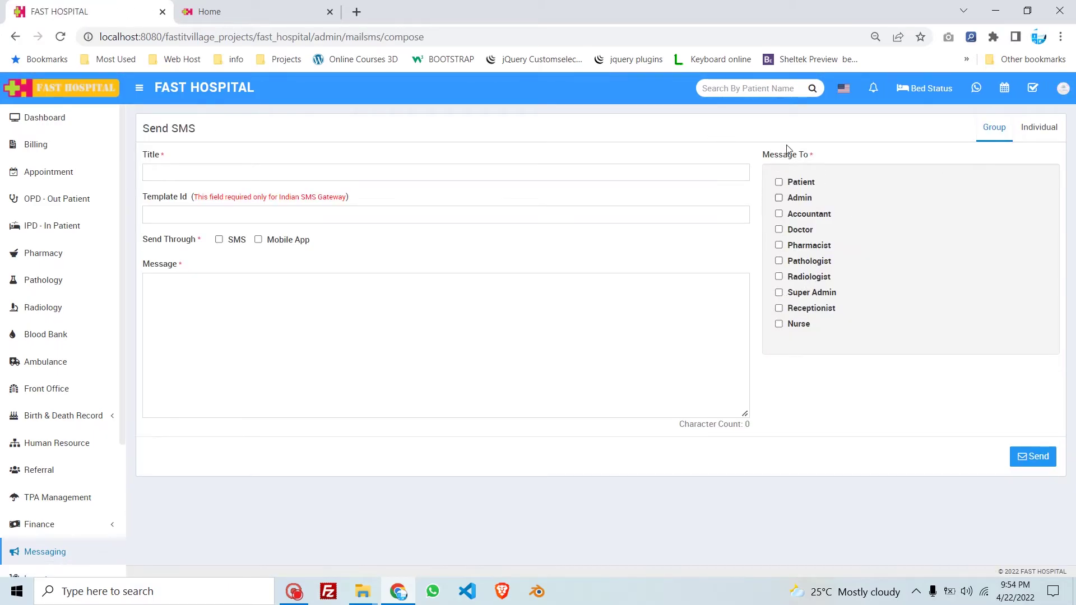
{"action": "left_click", "coordinate": [1062, 124]}
{"action": "left_click", "coordinate": [987, 126]}
{"action": "left_click", "coordinate": [1024, 133]}
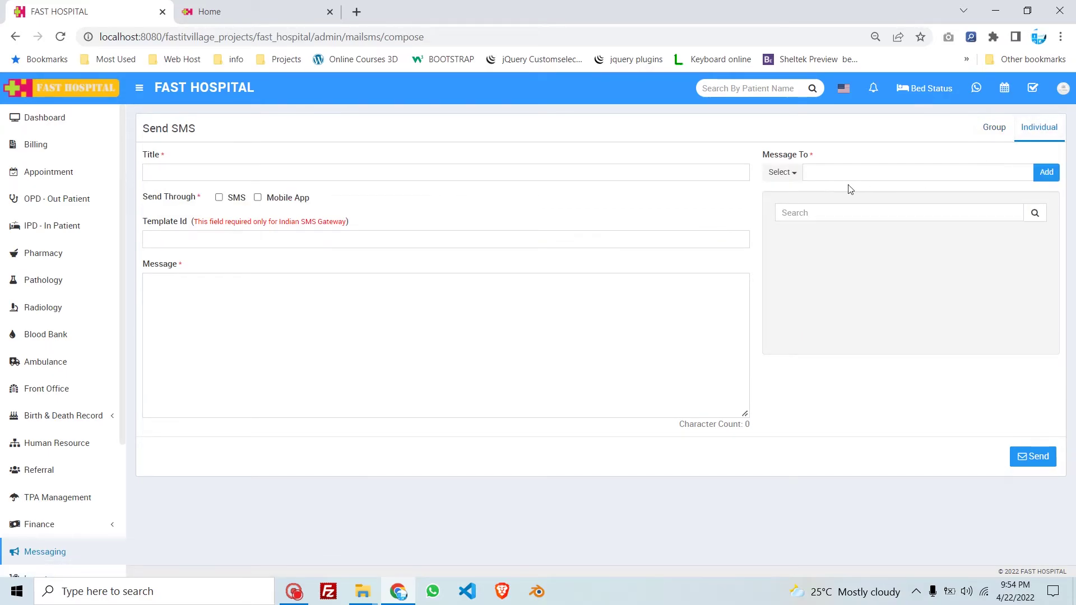
{"action": "left_click", "coordinate": [816, 176]}
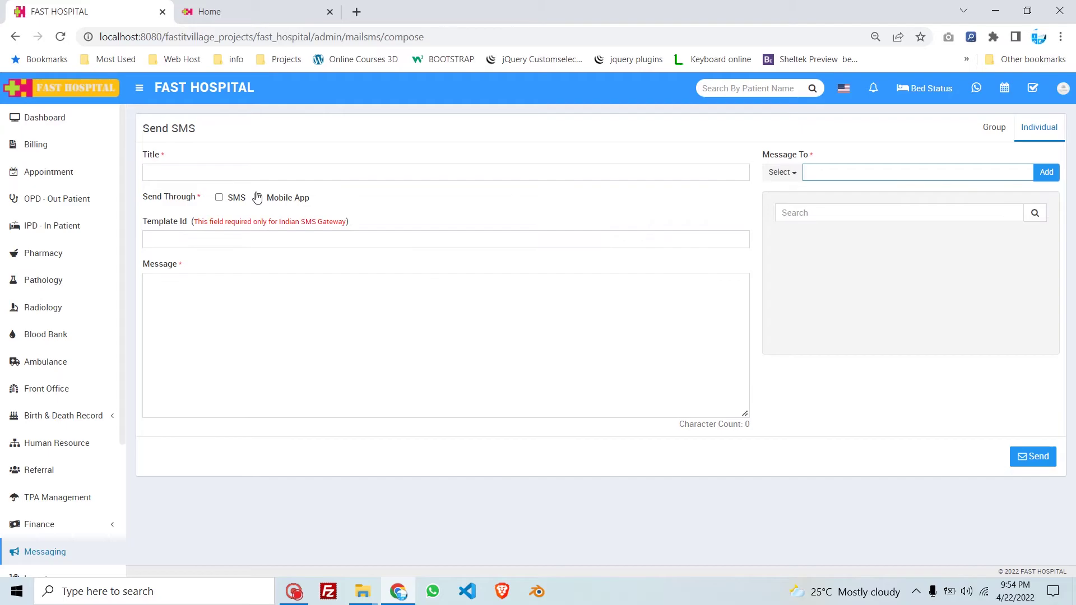
- Open the inventory item stock, look over the blank add stock form without saving, and view the item list
{"action": "scroll", "coordinate": [65, 392], "scroll_direction": "down", "scroll_amount": 3}
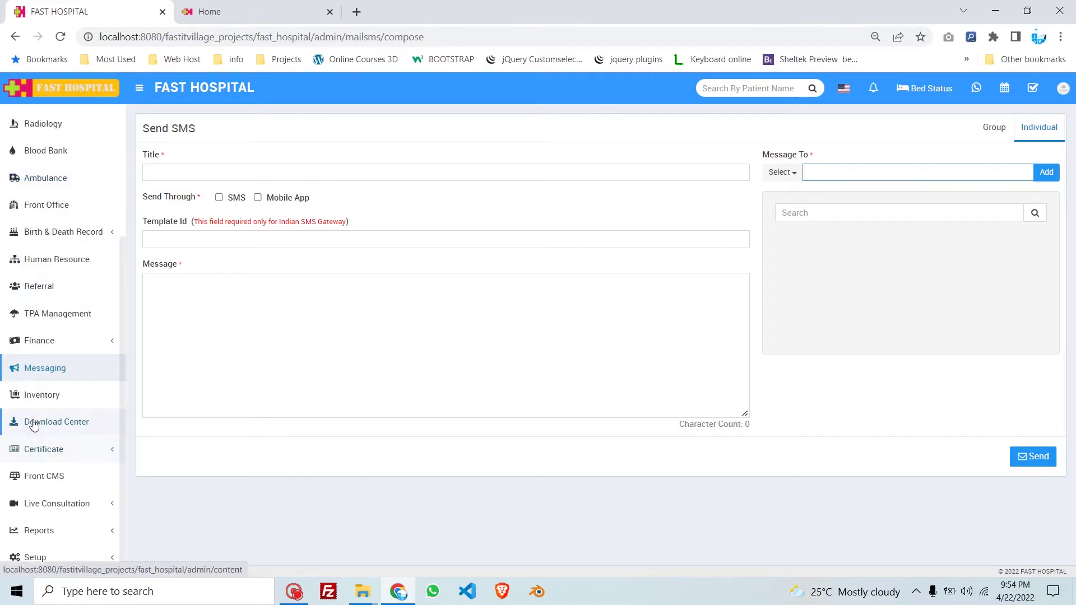
{"action": "left_click", "coordinate": [99, 401]}
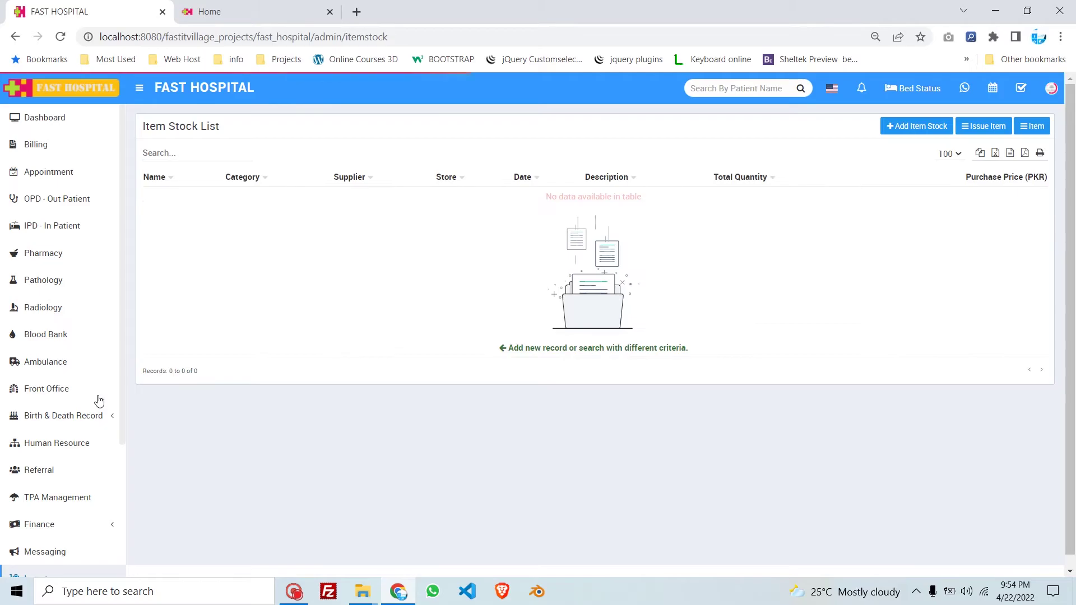
{"action": "left_click", "coordinate": [908, 129]}
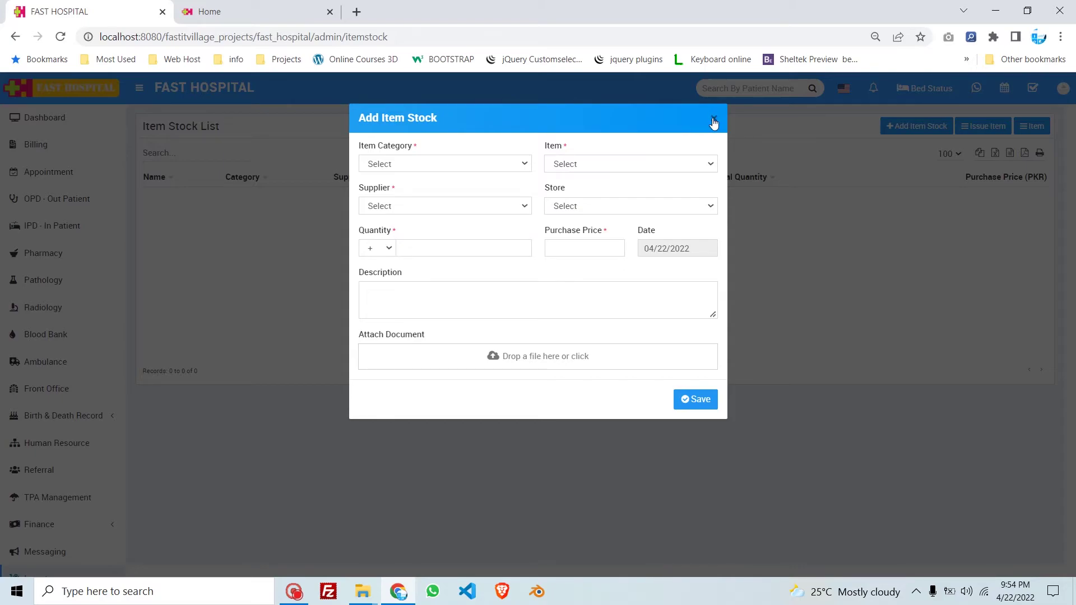
{"action": "left_click", "coordinate": [582, 252]}
{"action": "left_click", "coordinate": [711, 120]}
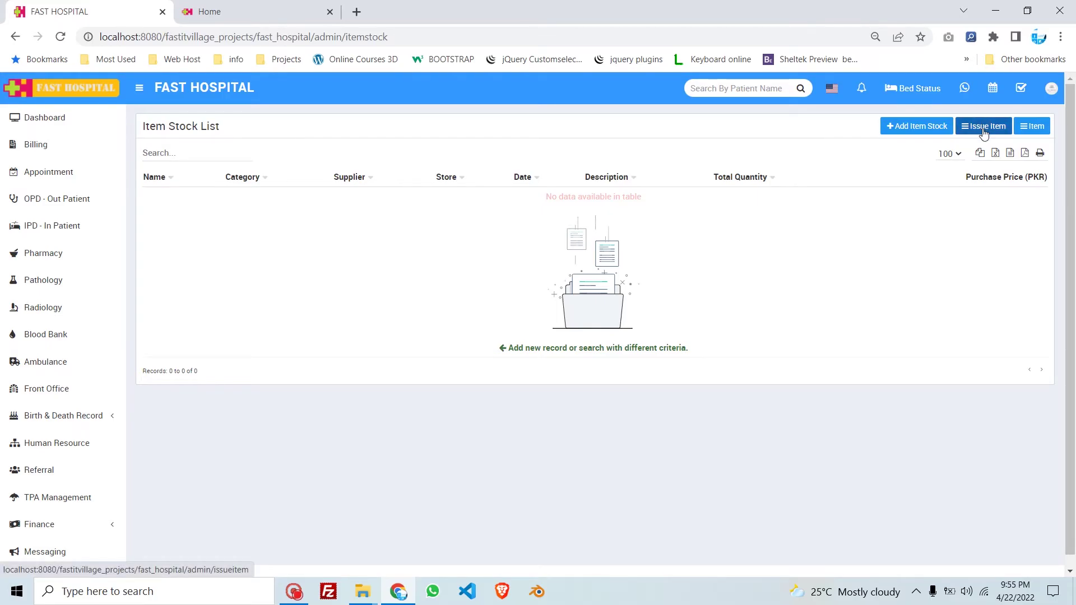
{"action": "left_click", "coordinate": [1032, 126]}
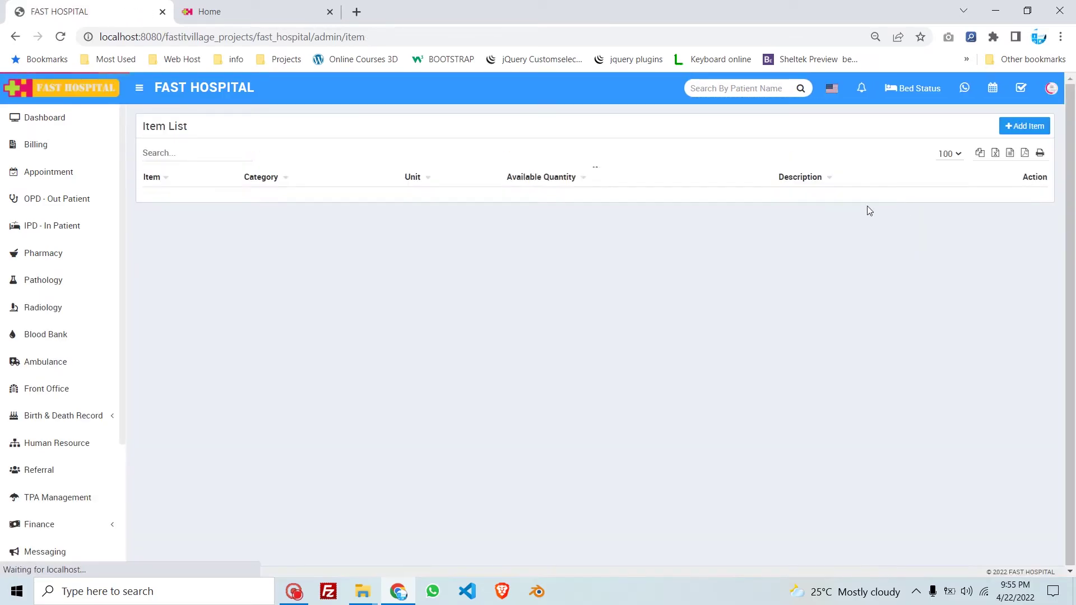
- Open the Download Center and look over the title, type, date and description fields of the blank content upload form
{"action": "scroll", "coordinate": [23, 373], "scroll_direction": "down", "scroll_amount": 3}
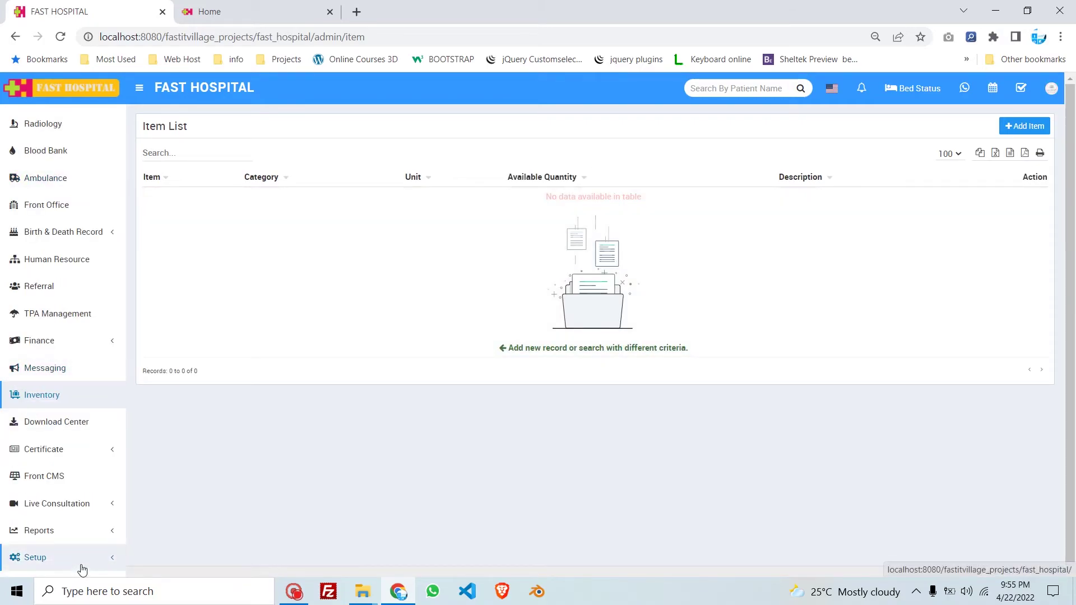
{"action": "left_click", "coordinate": [102, 429]}
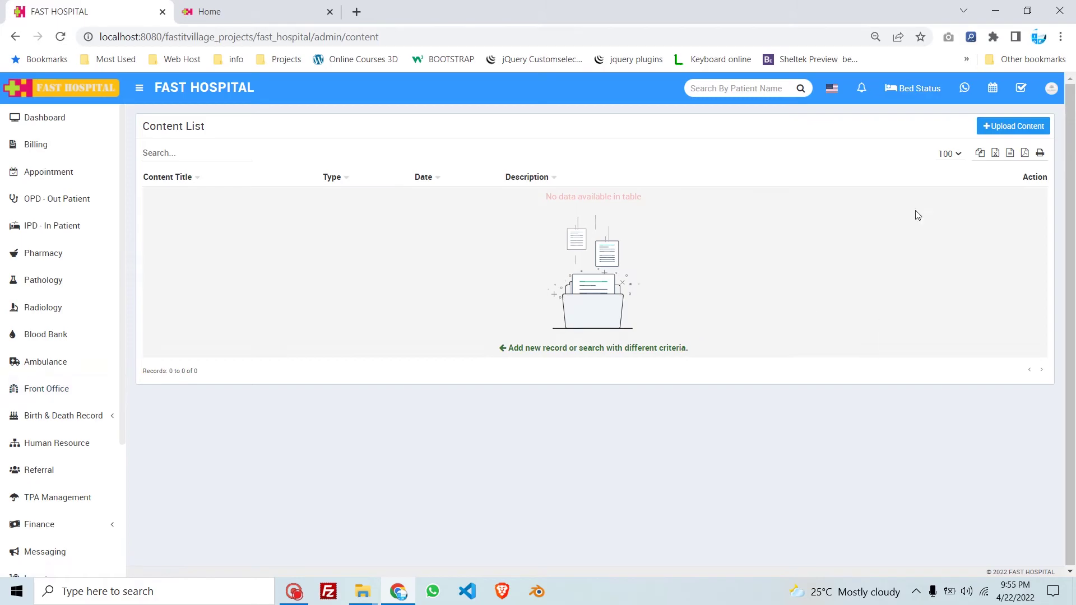
{"action": "left_click", "coordinate": [983, 126]}
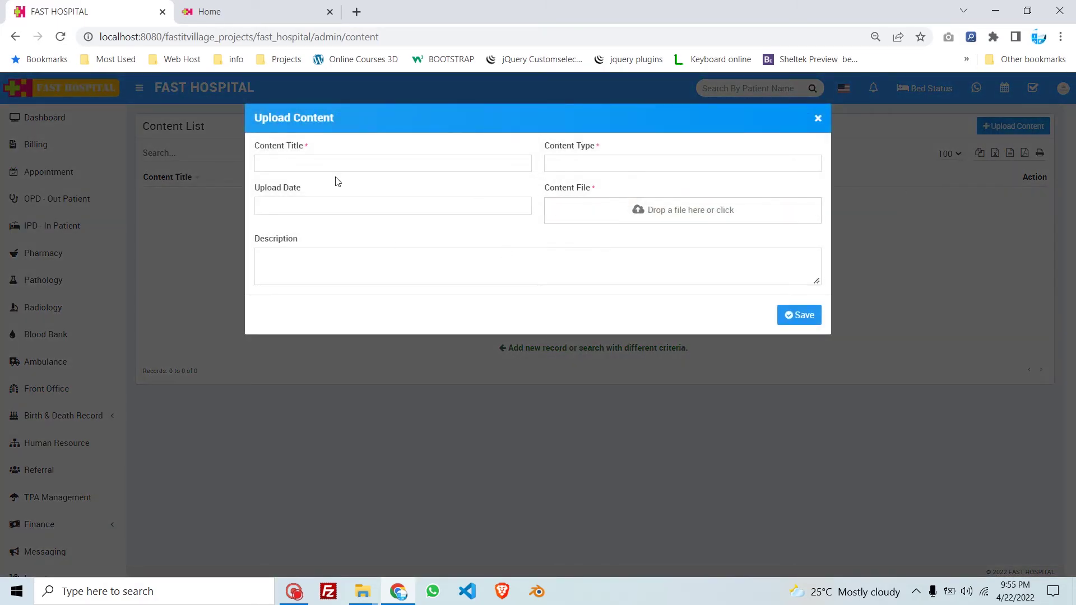
{"action": "left_click", "coordinate": [312, 209]}
{"action": "left_click", "coordinate": [613, 164]}
{"action": "left_click", "coordinate": [332, 162]}
{"action": "left_click", "coordinate": [396, 264]}
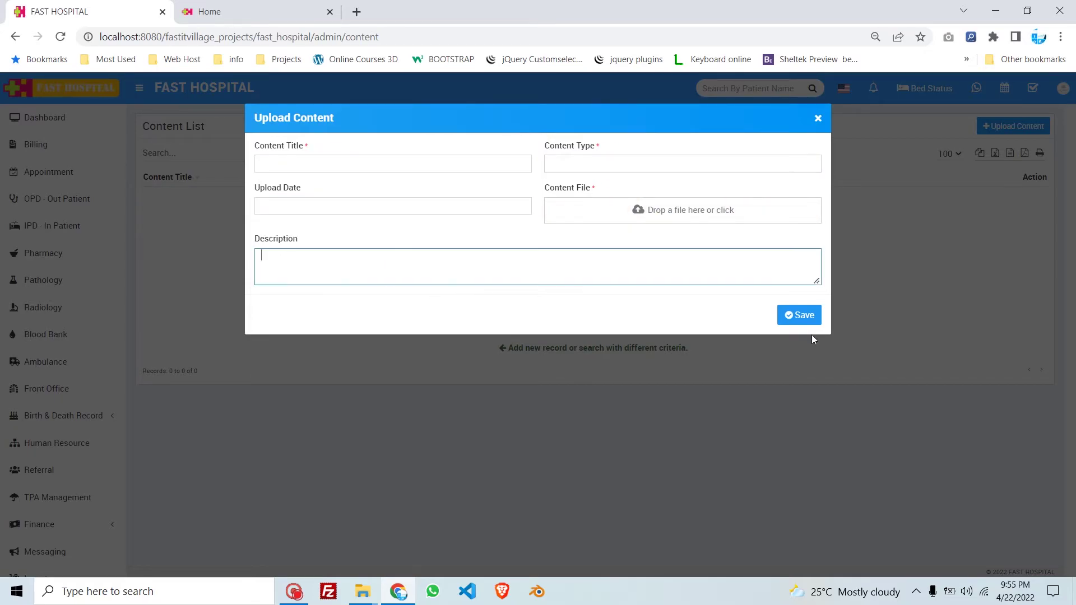
- Close the blank upload content form without saving and open the Staff ID Card generation page of the Certificate module
{"action": "left_click", "coordinate": [818, 119]}
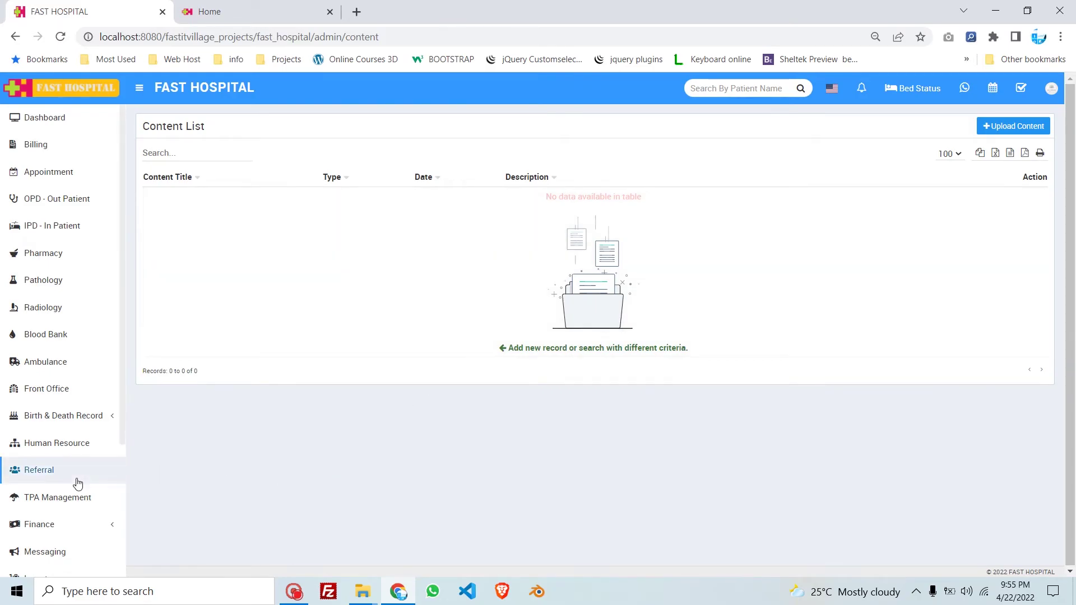
{"action": "scroll", "coordinate": [79, 483], "scroll_direction": "down", "scroll_amount": 2}
{"action": "scroll", "coordinate": [113, 555], "scroll_direction": "down", "scroll_amount": 1}
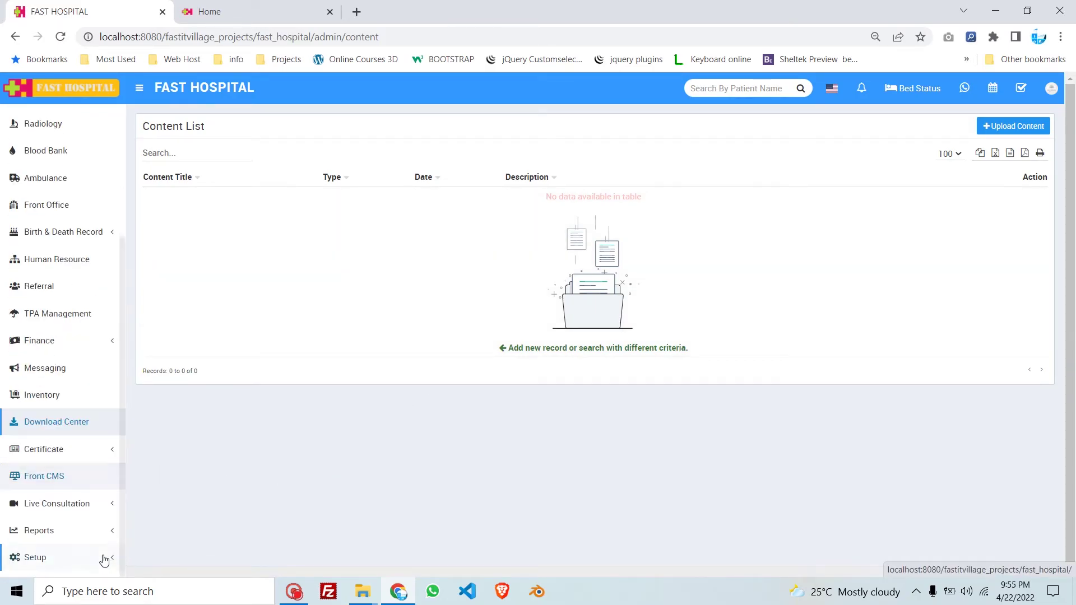
{"action": "left_click", "coordinate": [99, 453]}
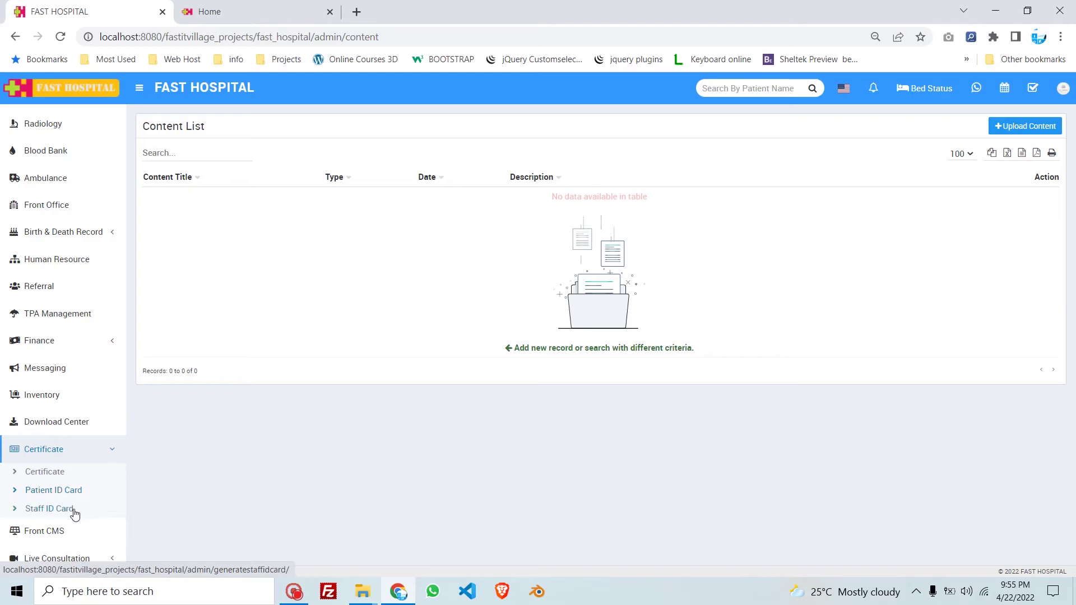
{"action": "left_click", "coordinate": [75, 514]}
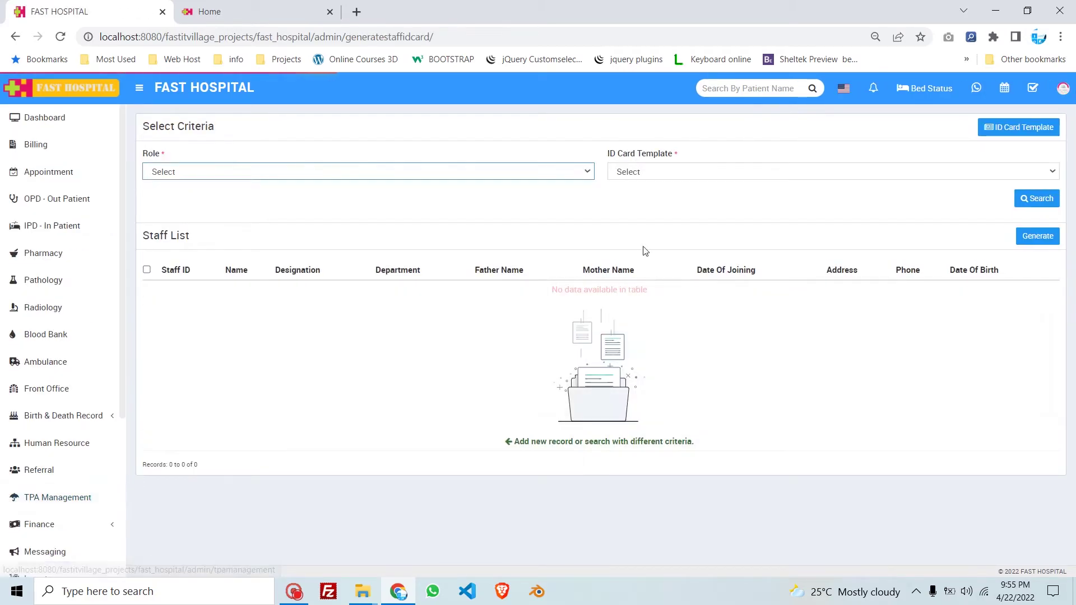
- Look over the staff ID card template form and its field toggles without saving, and return to the Staff ID Card page
{"action": "left_click", "coordinate": [1011, 136]}
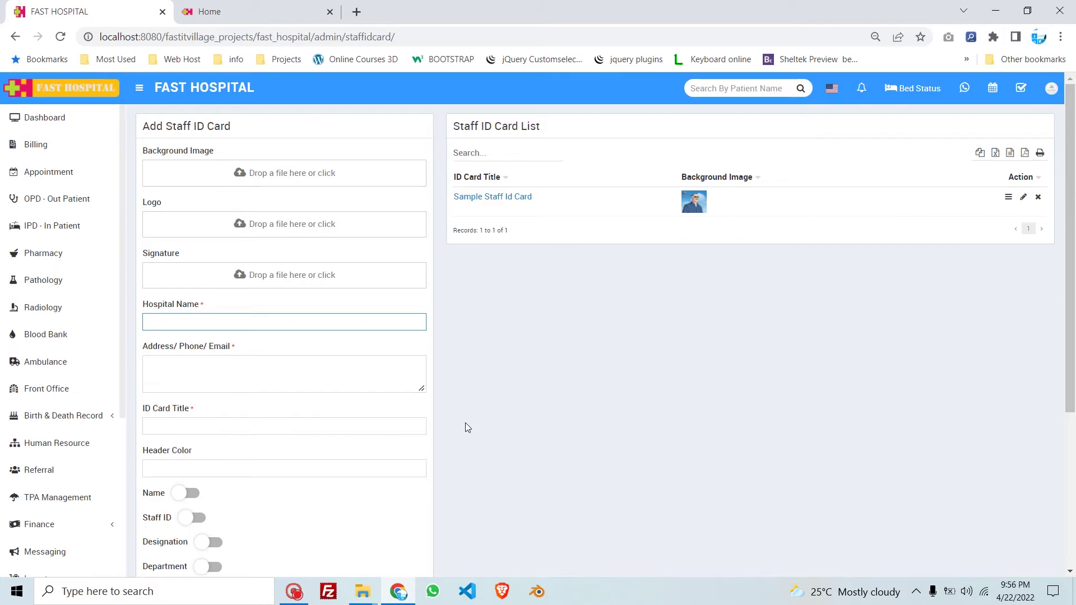
{"action": "scroll", "coordinate": [271, 483], "scroll_direction": "down", "scroll_amount": 3}
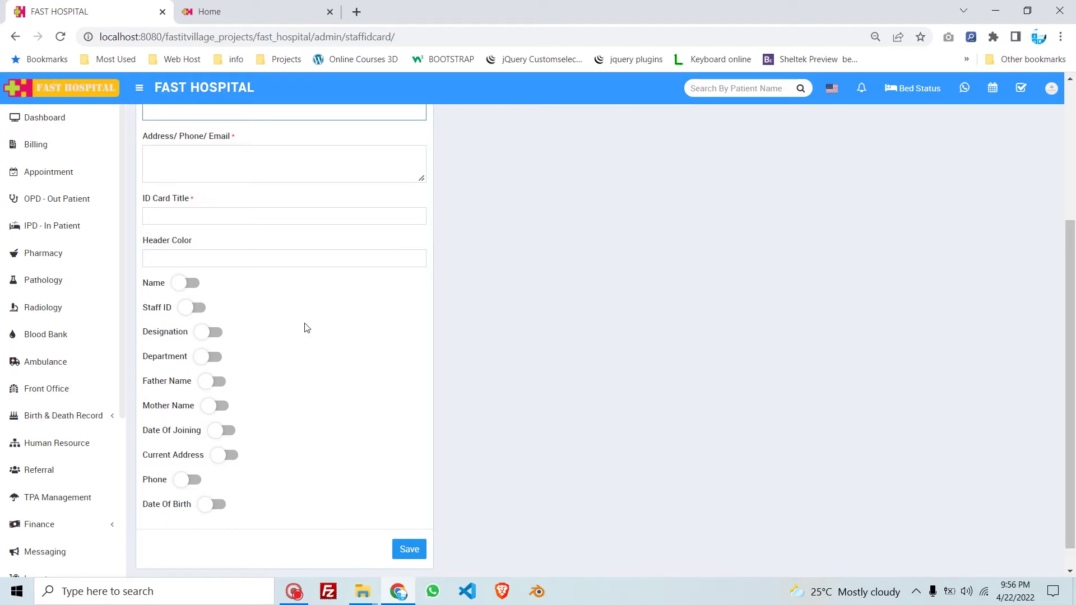
{"action": "scroll", "coordinate": [306, 328], "scroll_direction": "up", "scroll_amount": 3}
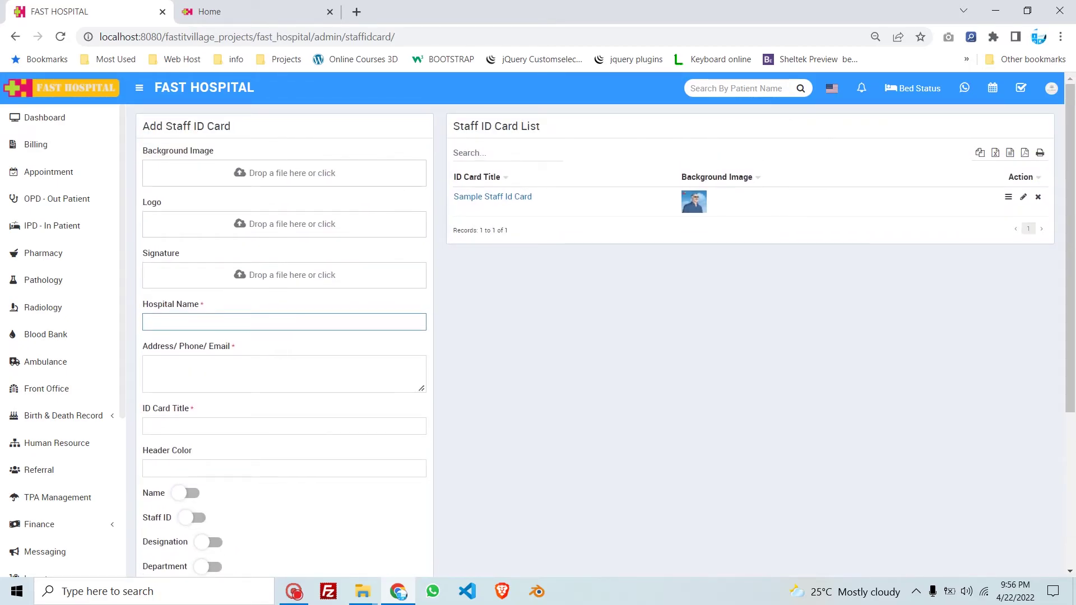
{"action": "left_click", "coordinate": [15, 36]}
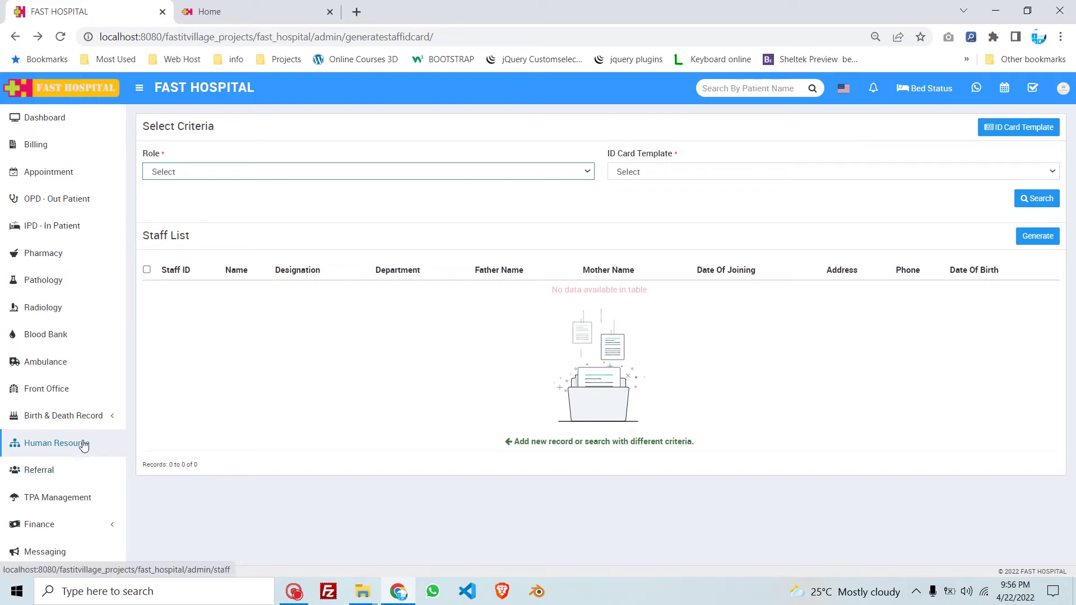
- View the patient certificate generation page and open the Front CMS page list
{"action": "scroll", "coordinate": [54, 480], "scroll_direction": "down", "scroll_amount": 4}
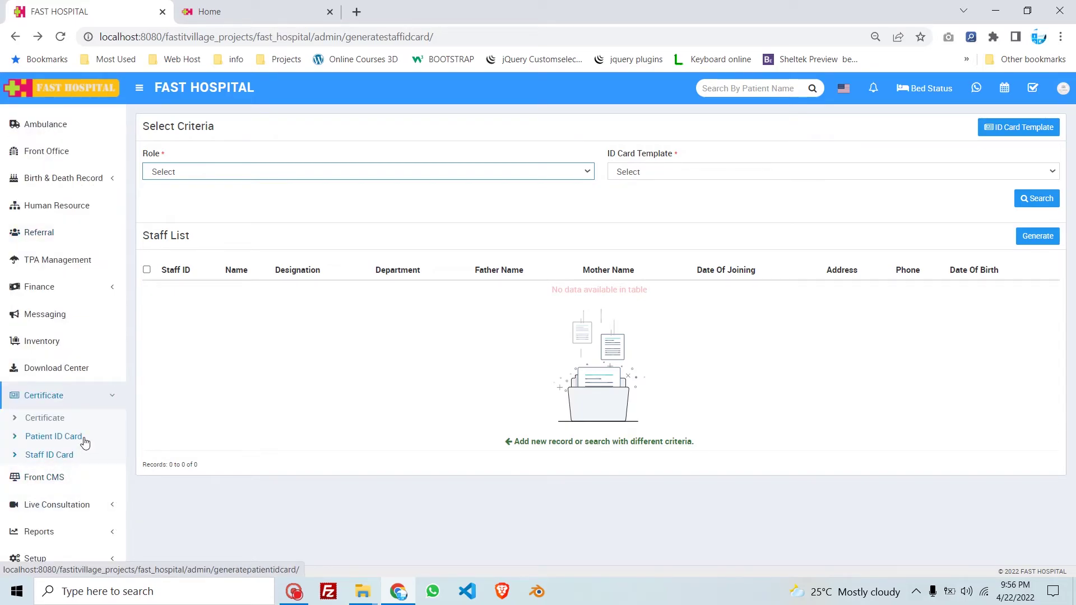
{"action": "left_click", "coordinate": [61, 419]}
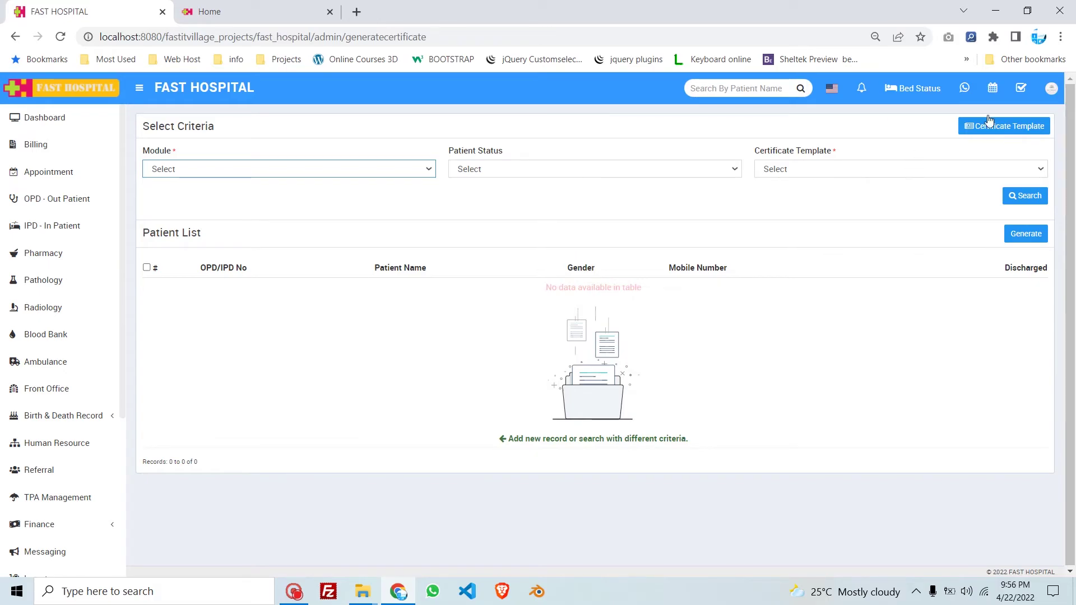
{"action": "scroll", "coordinate": [38, 487], "scroll_direction": "down", "scroll_amount": 2}
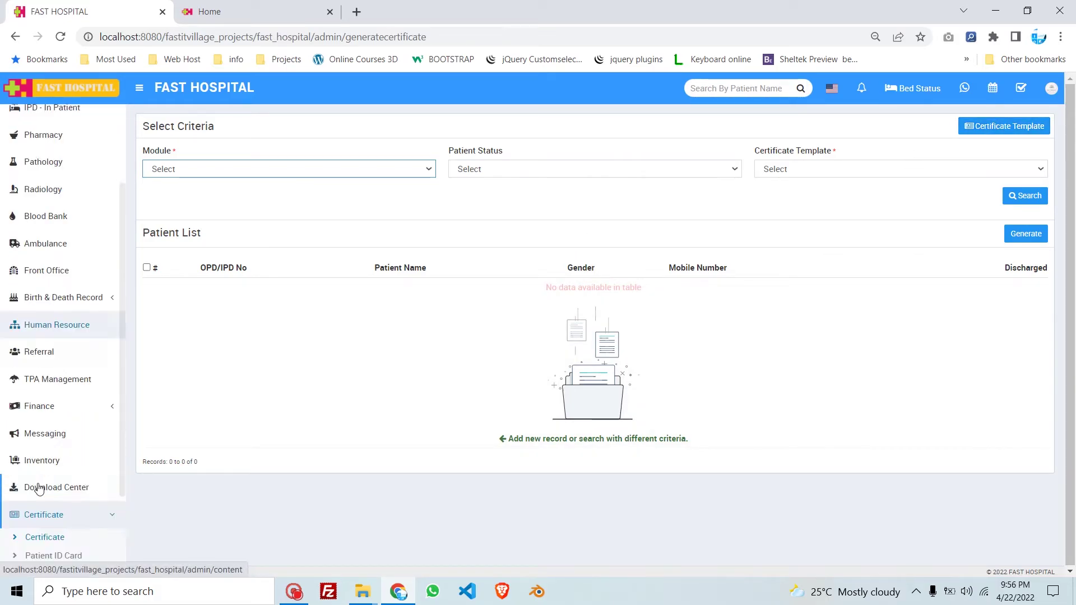
{"action": "scroll", "coordinate": [38, 487], "scroll_direction": "down", "scroll_amount": 2}
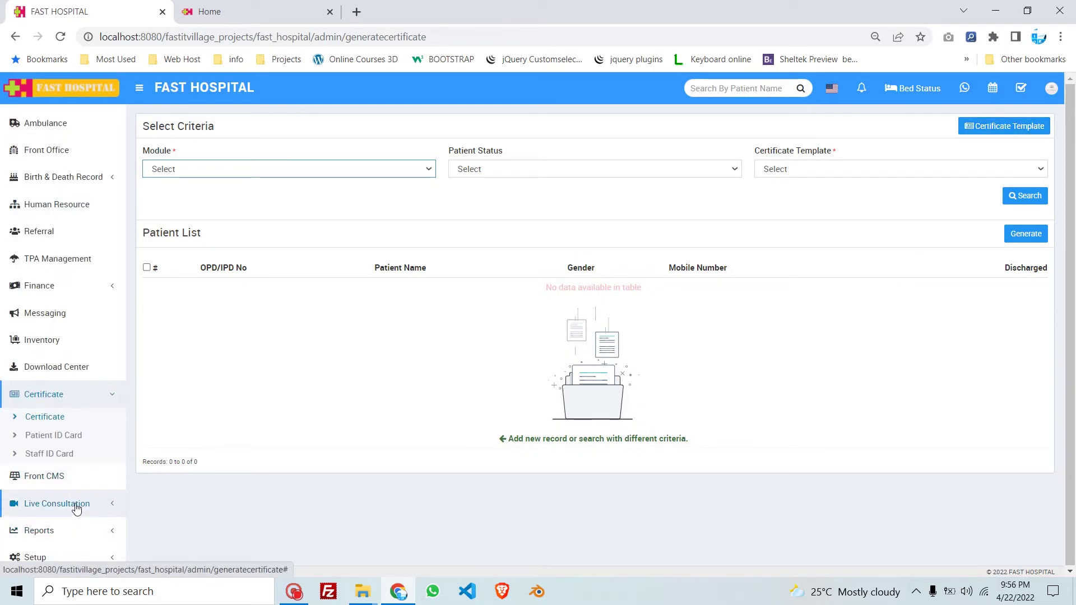
{"action": "left_click", "coordinate": [47, 482]}
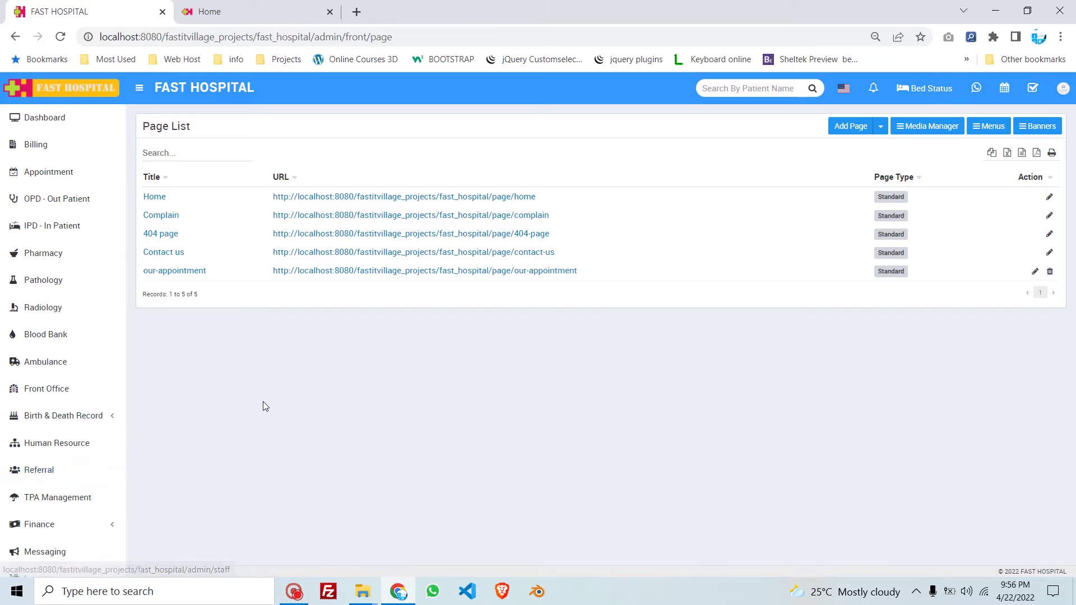
- Switch to the public hospital website and look over its home page, from the banner slides through services and doctors to the footer
{"action": "left_click", "coordinate": [233, 5]}
{"action": "scroll", "coordinate": [366, 331], "scroll_direction": "up", "scroll_amount": 10}
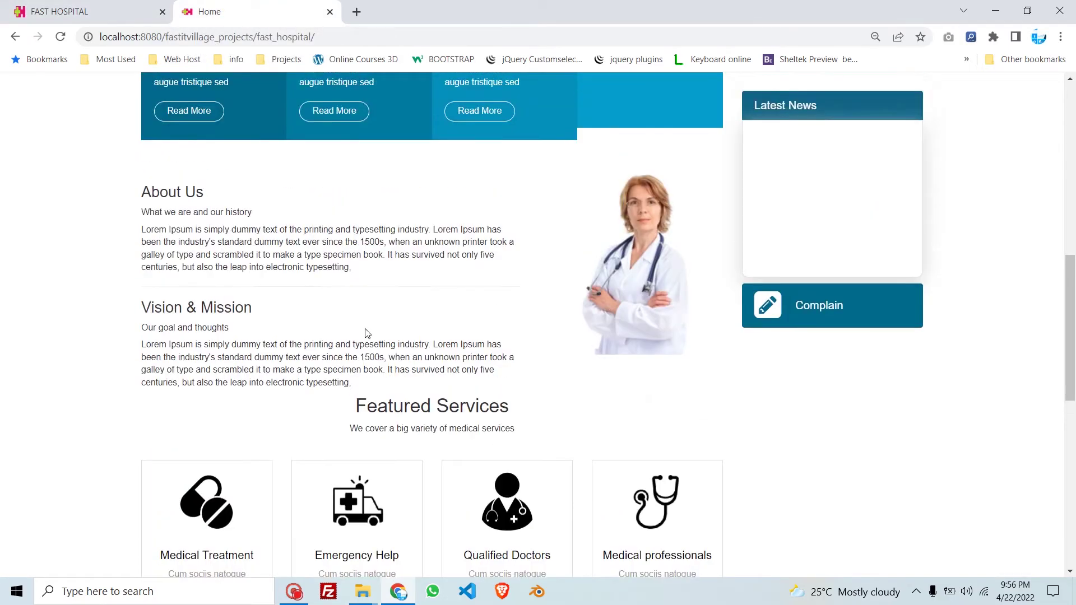
{"action": "scroll", "coordinate": [367, 335], "scroll_direction": "down", "scroll_amount": 15}
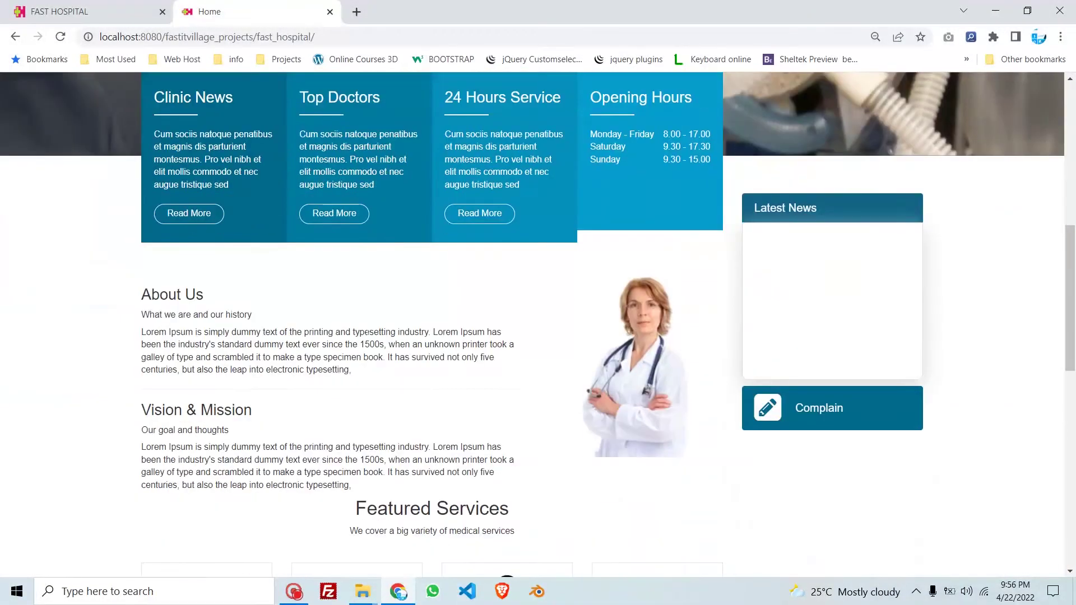
{"action": "scroll", "coordinate": [369, 335], "scroll_direction": "down", "scroll_amount": 5}
{"action": "scroll", "coordinate": [367, 334], "scroll_direction": "up", "scroll_amount": 15}
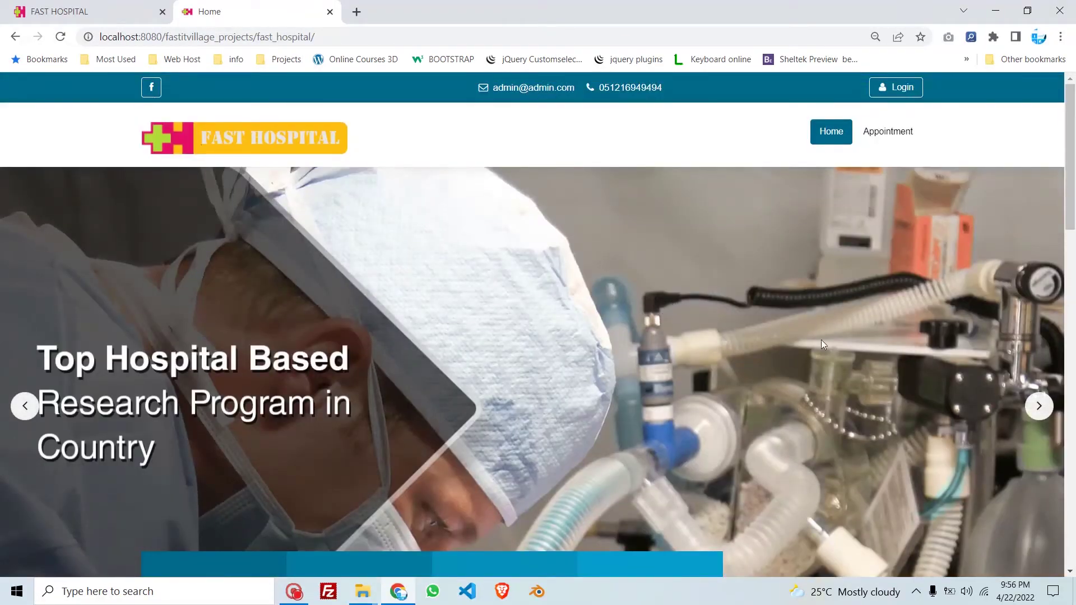
{"action": "left_click", "coordinate": [1039, 405]}
{"action": "scroll", "coordinate": [1010, 409], "scroll_direction": "down", "scroll_amount": 5}
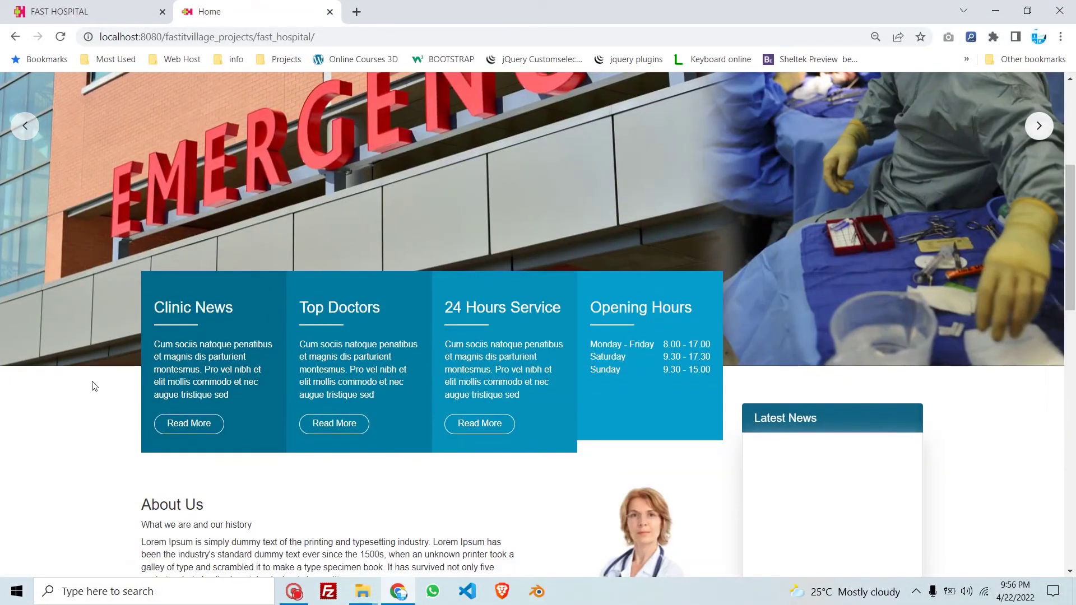
{"action": "scroll", "coordinate": [406, 367], "scroll_direction": "down", "scroll_amount": 5}
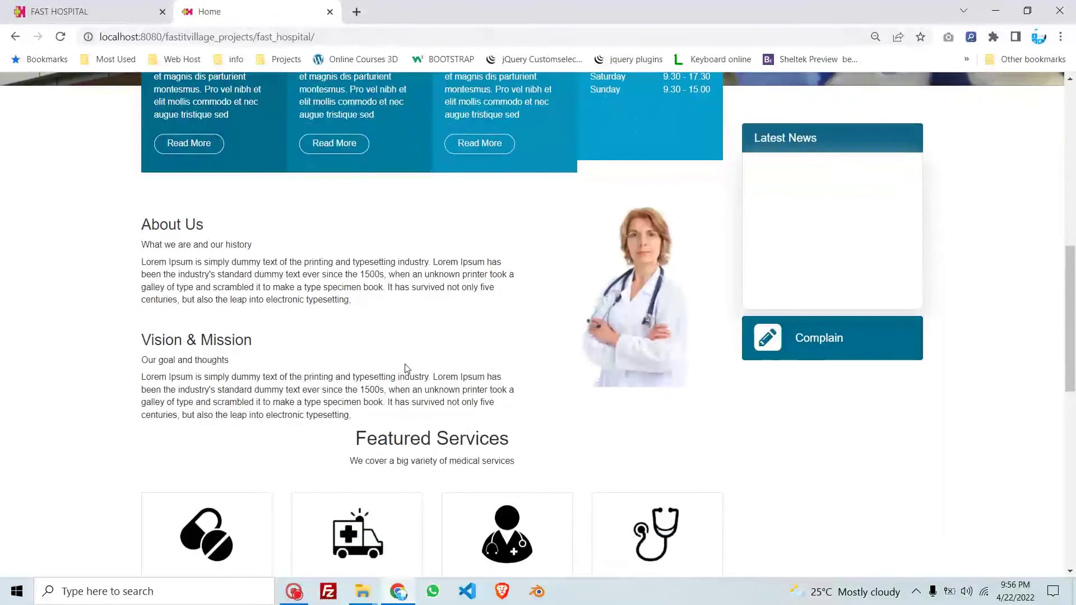
{"action": "scroll", "coordinate": [406, 368], "scroll_direction": "down", "scroll_amount": 5}
{"action": "scroll", "coordinate": [405, 366], "scroll_direction": "up", "scroll_amount": 4}
{"action": "scroll", "coordinate": [406, 367], "scroll_direction": "down", "scroll_amount": 8}
{"action": "scroll", "coordinate": [404, 364], "scroll_direction": "up", "scroll_amount": 11}
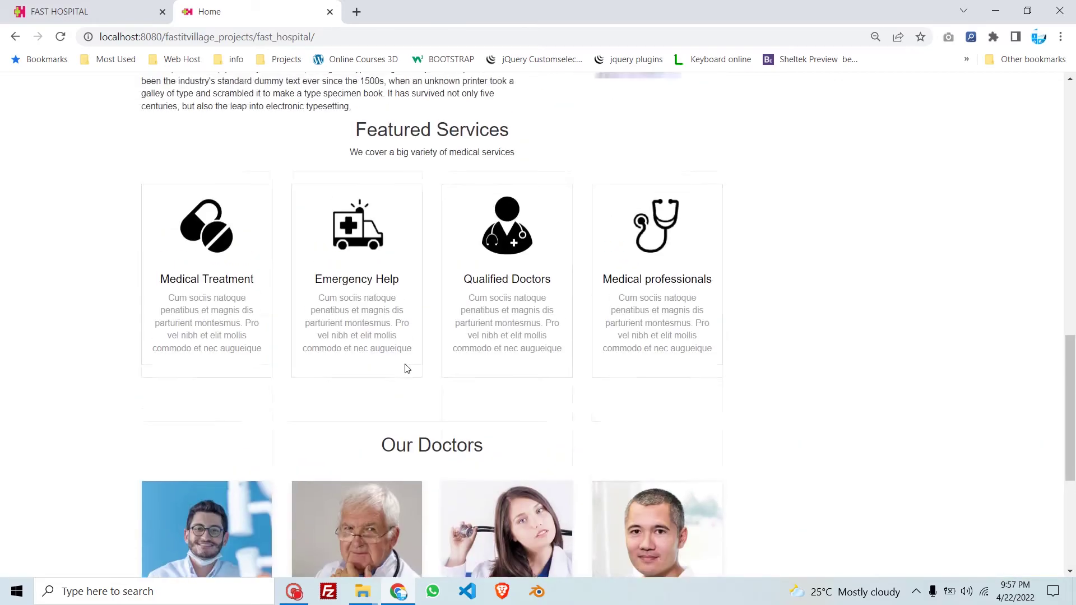
{"action": "scroll", "coordinate": [404, 364], "scroll_direction": "up", "scroll_amount": 9}
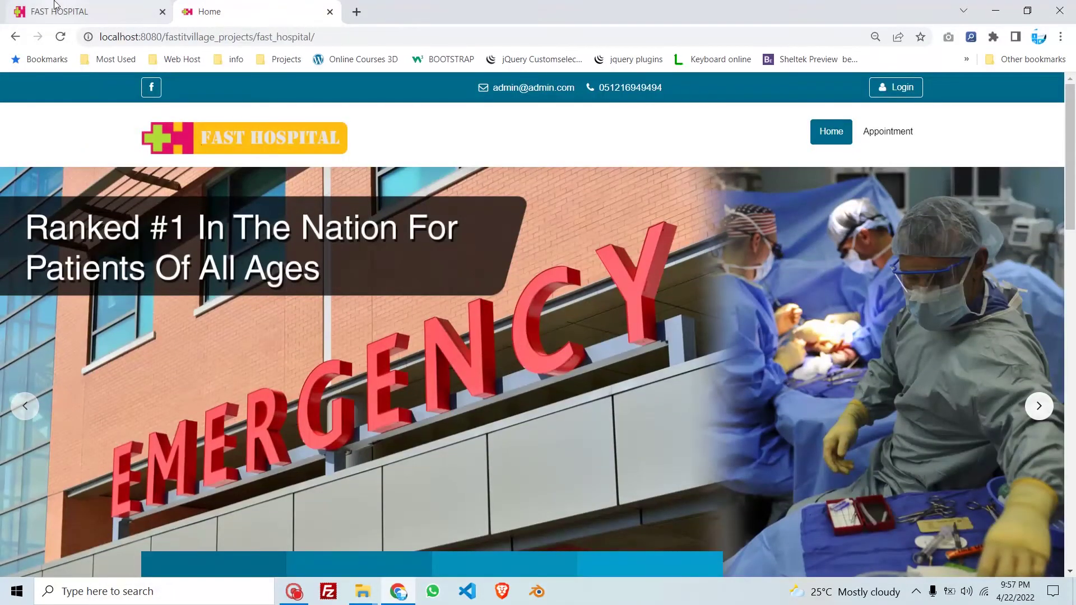
{"action": "scroll", "coordinate": [322, 263], "scroll_direction": "down", "scroll_amount": 10}
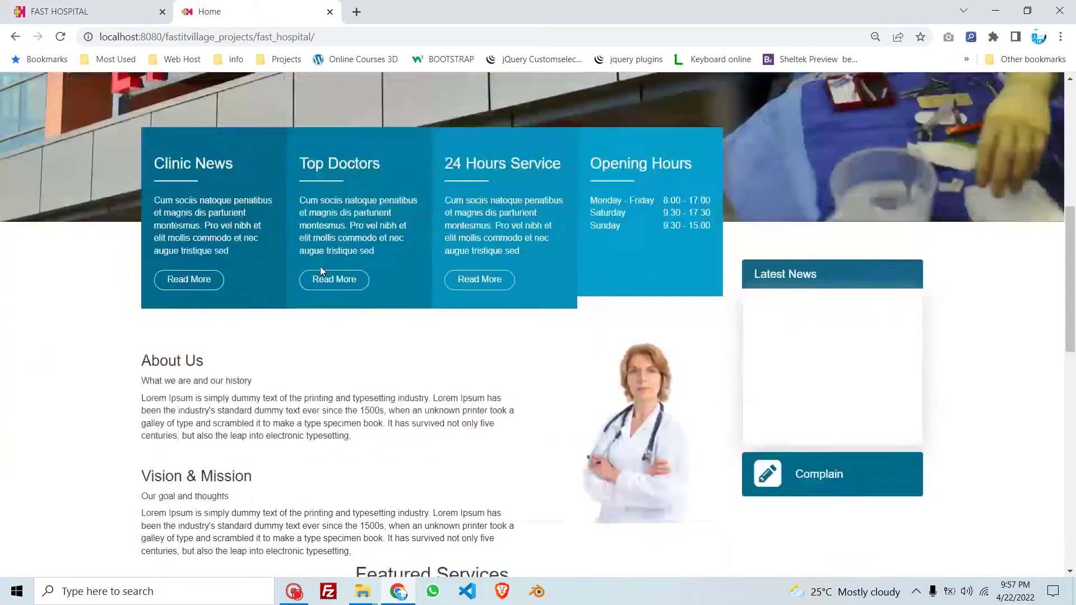
{"action": "scroll", "coordinate": [323, 272], "scroll_direction": "down", "scroll_amount": 5}
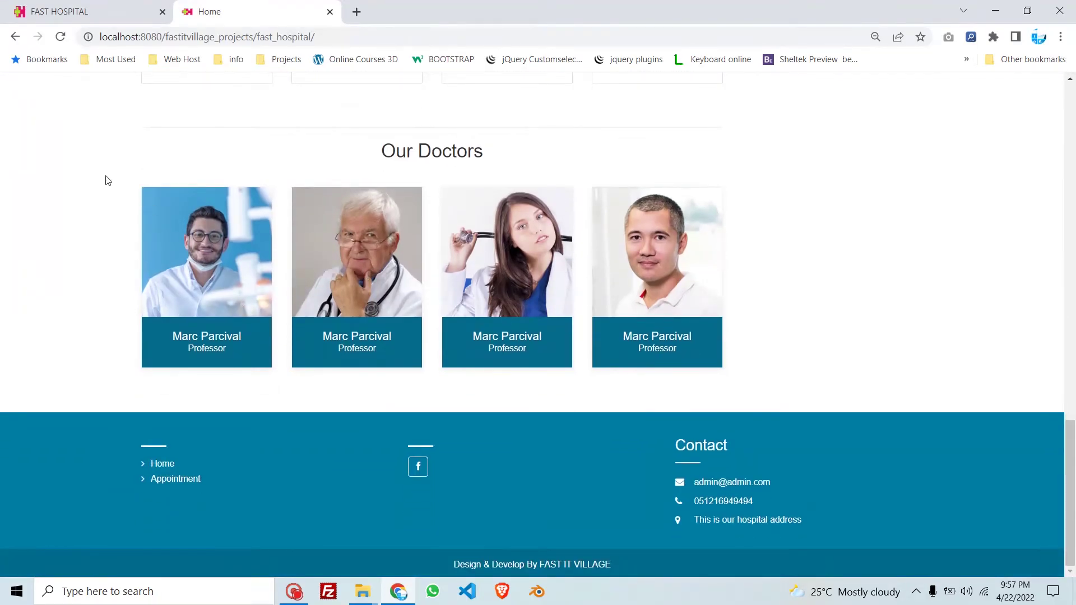
- Return to the Front CMS page list, view the extra content types offered beside Add Page, and open the menu list
{"action": "left_click", "coordinate": [84, 12]}
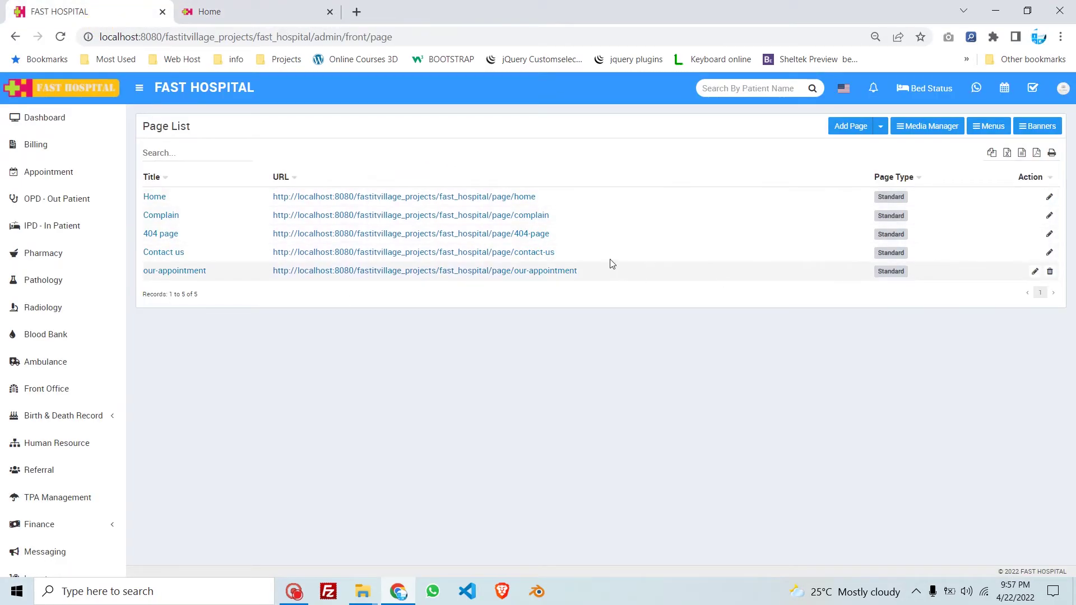
{"action": "left_click", "coordinate": [881, 127]}
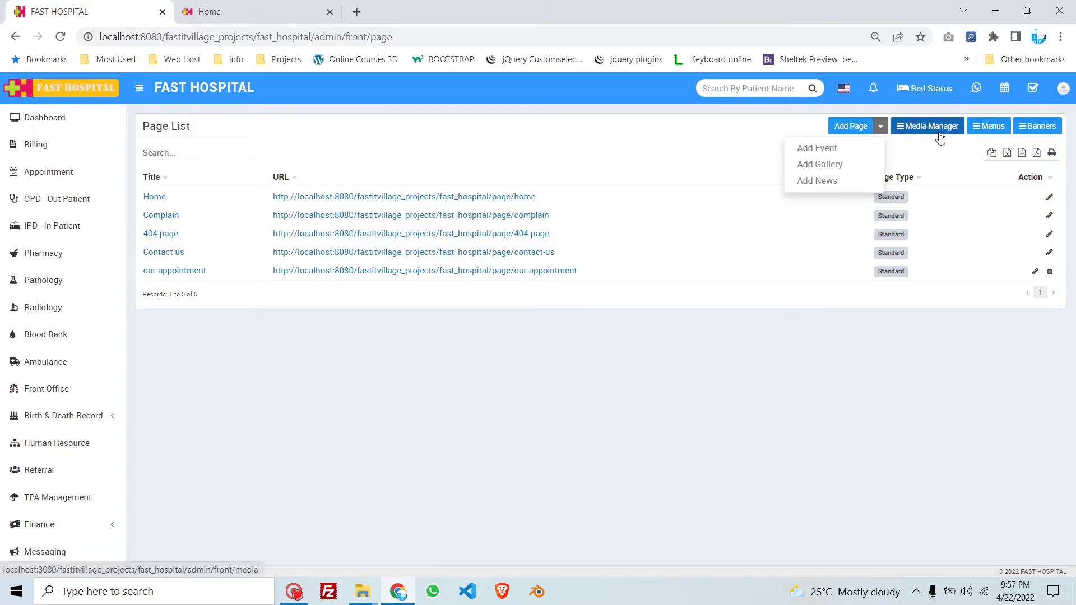
{"action": "left_click", "coordinate": [983, 127]}
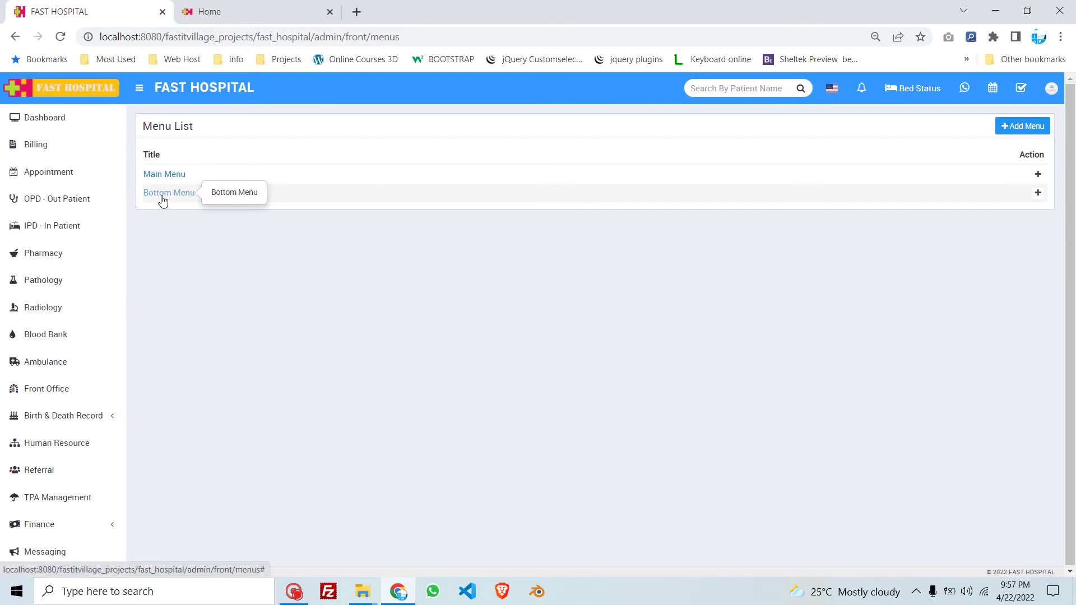
- Examine the footer links and main menu on the public website's home page, and return to the admin menu list
{"action": "left_click", "coordinate": [251, 6]}
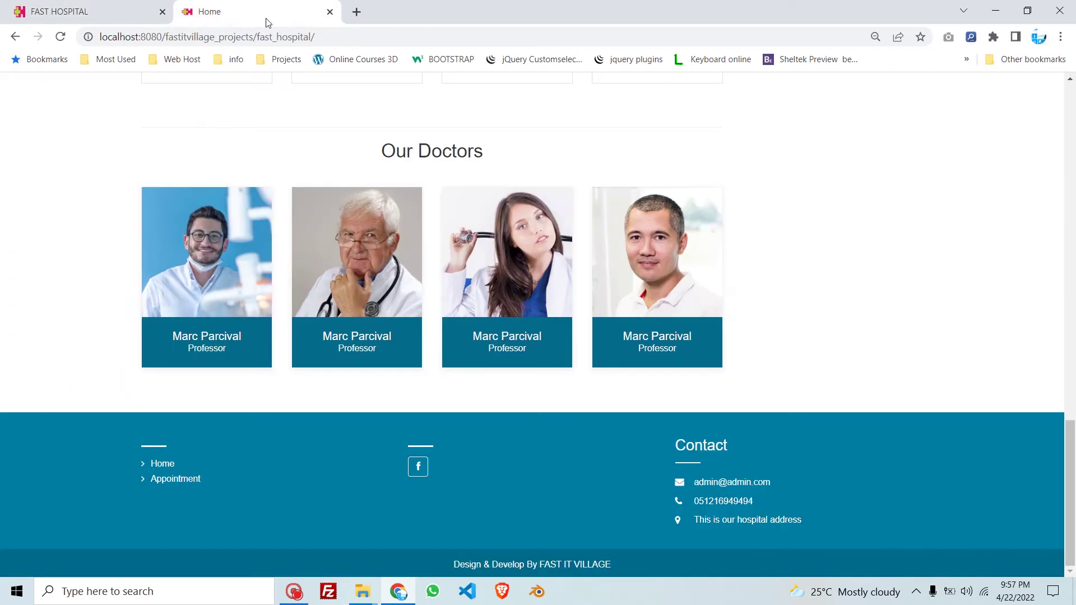
{"action": "scroll", "coordinate": [324, 292], "scroll_direction": "up", "scroll_amount": 5}
{"action": "scroll", "coordinate": [302, 358], "scroll_direction": "down", "scroll_amount": 5}
{"action": "scroll", "coordinate": [232, 486], "scroll_direction": "up", "scroll_amount": 10}
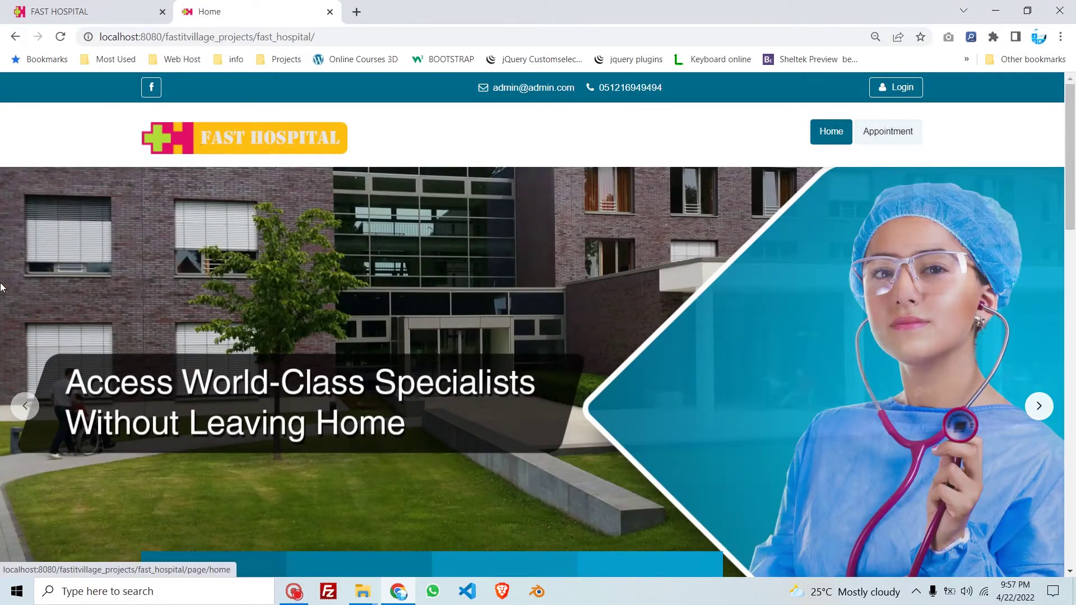
{"action": "left_click", "coordinate": [63, 7]}
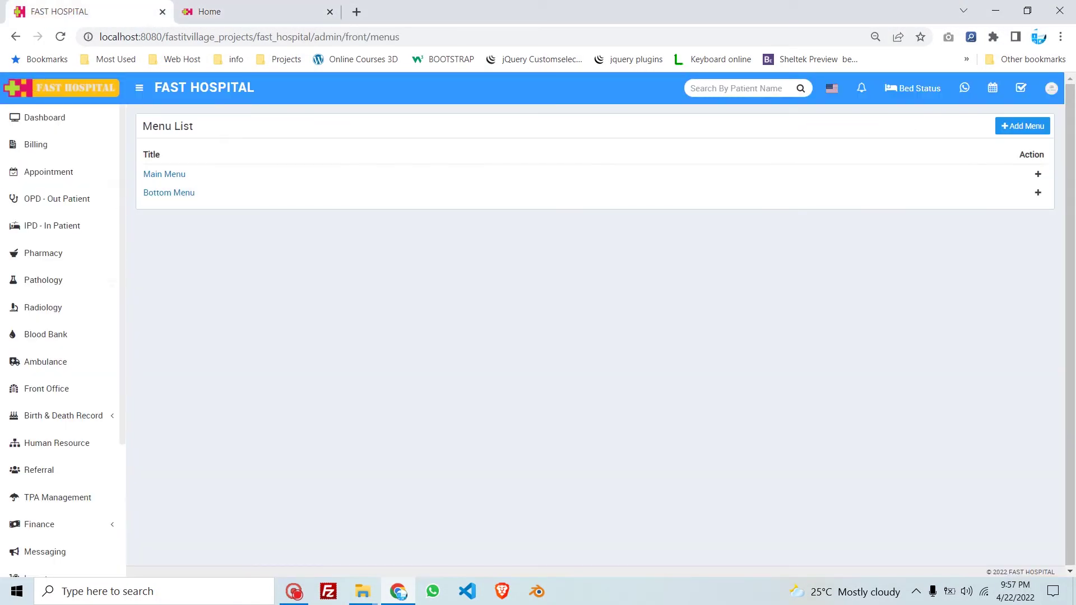
- Expand the Live Consultation module to view its Live Consultation and Live Meeting entries
{"action": "scroll", "coordinate": [41, 483], "scroll_direction": "down", "scroll_amount": 3}
{"action": "left_click", "coordinate": [93, 503]}
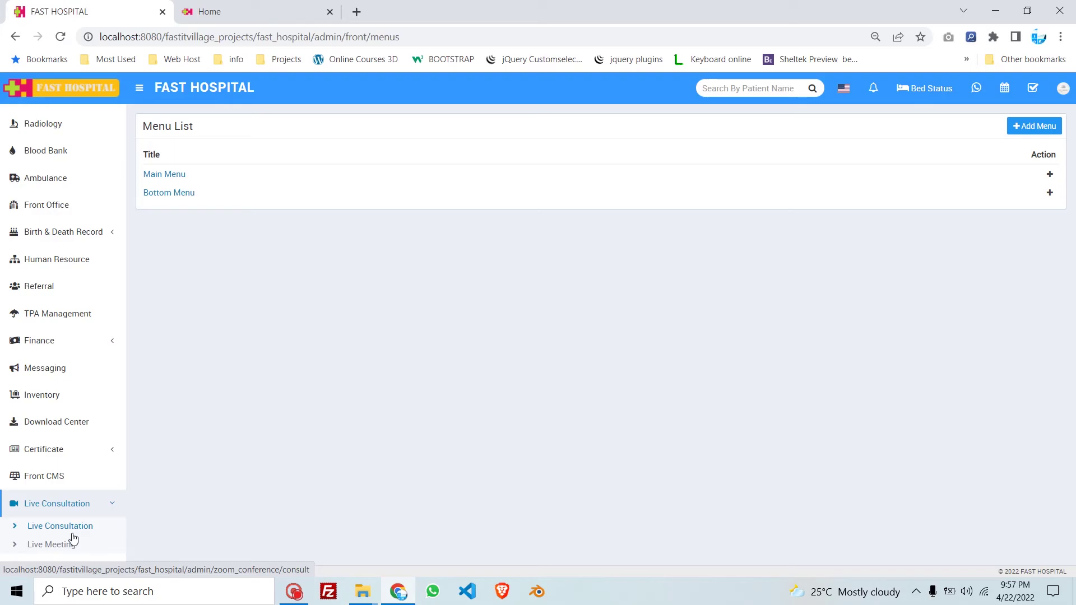
{"action": "scroll", "coordinate": [89, 556], "scroll_direction": "down", "scroll_amount": 1}
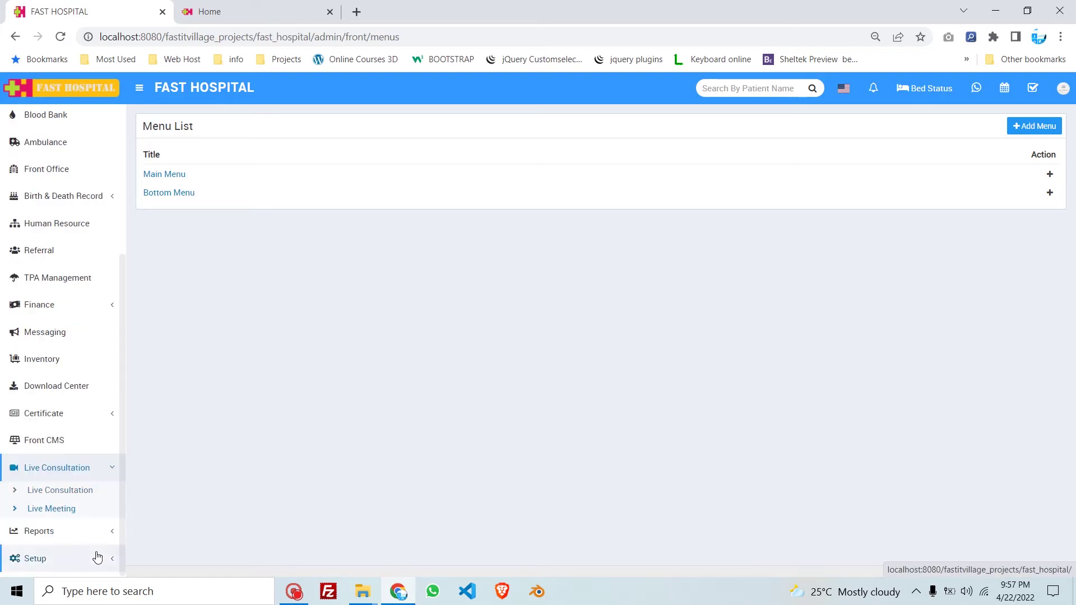
- Expand the Reports module and look through the available reports, from Daily Transaction Report to Referral Report
{"action": "left_click", "coordinate": [96, 532]}
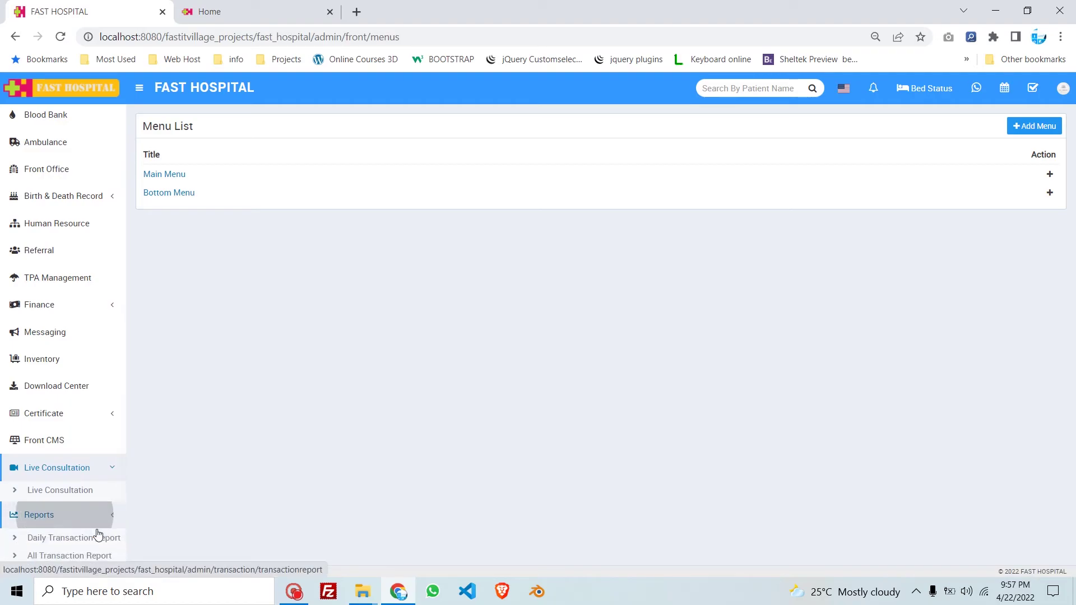
{"action": "scroll", "coordinate": [84, 493], "scroll_direction": "up", "scroll_amount": 10}
{"action": "scroll", "coordinate": [77, 450], "scroll_direction": "up", "scroll_amount": 4}
{"action": "scroll", "coordinate": [77, 450], "scroll_direction": "down", "scroll_amount": 4}
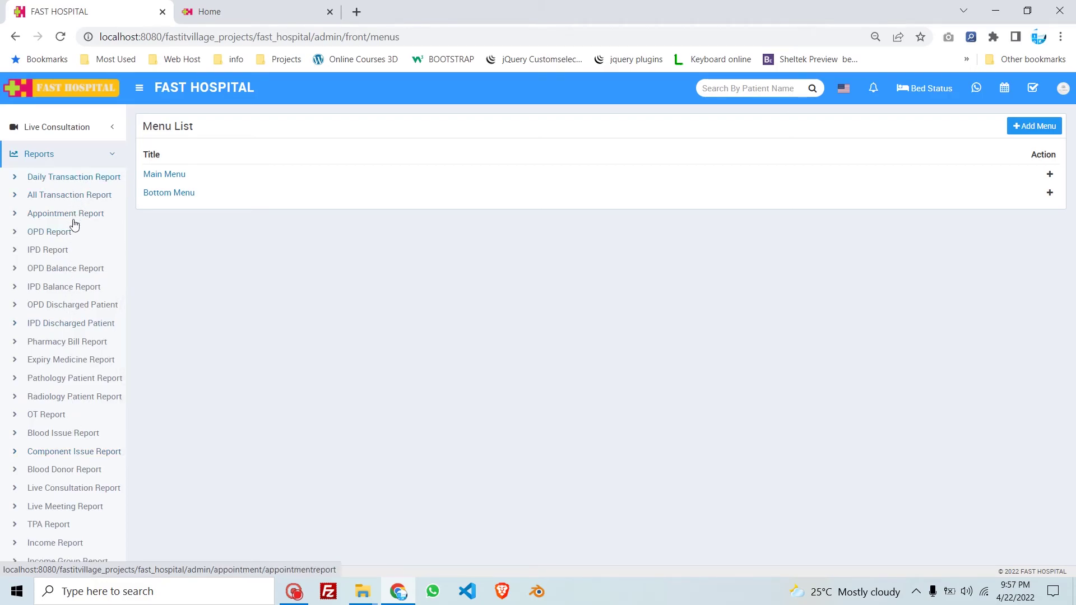
{"action": "scroll", "coordinate": [67, 426], "scroll_direction": "down", "scroll_amount": 6}
{"action": "scroll", "coordinate": [67, 426], "scroll_direction": "up", "scroll_amount": 8}
{"action": "scroll", "coordinate": [66, 426], "scroll_direction": "down", "scroll_amount": 4}
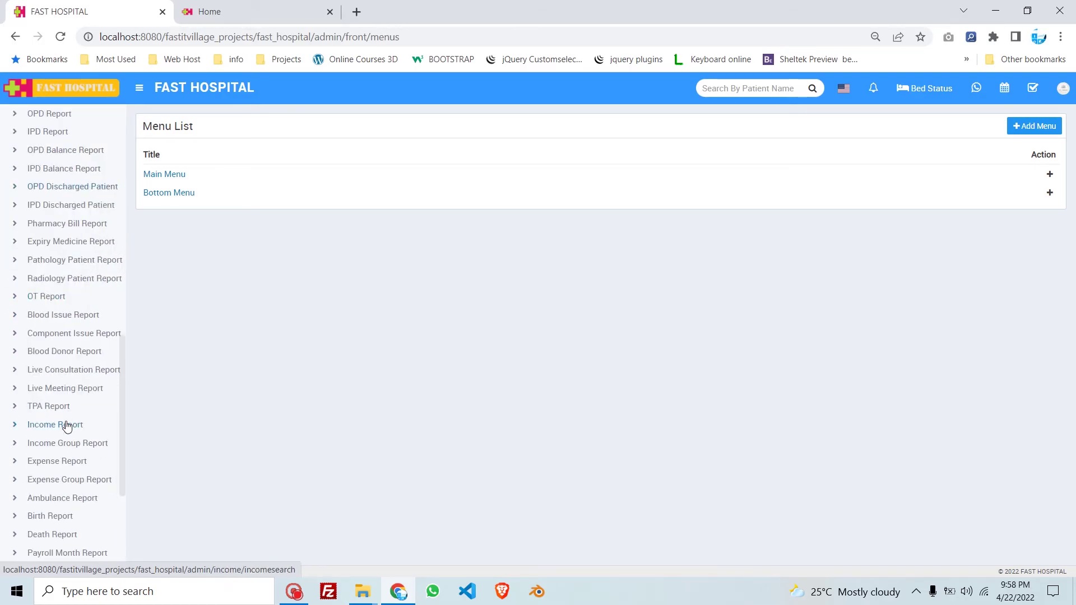
{"action": "scroll", "coordinate": [67, 425], "scroll_direction": "down", "scroll_amount": 4}
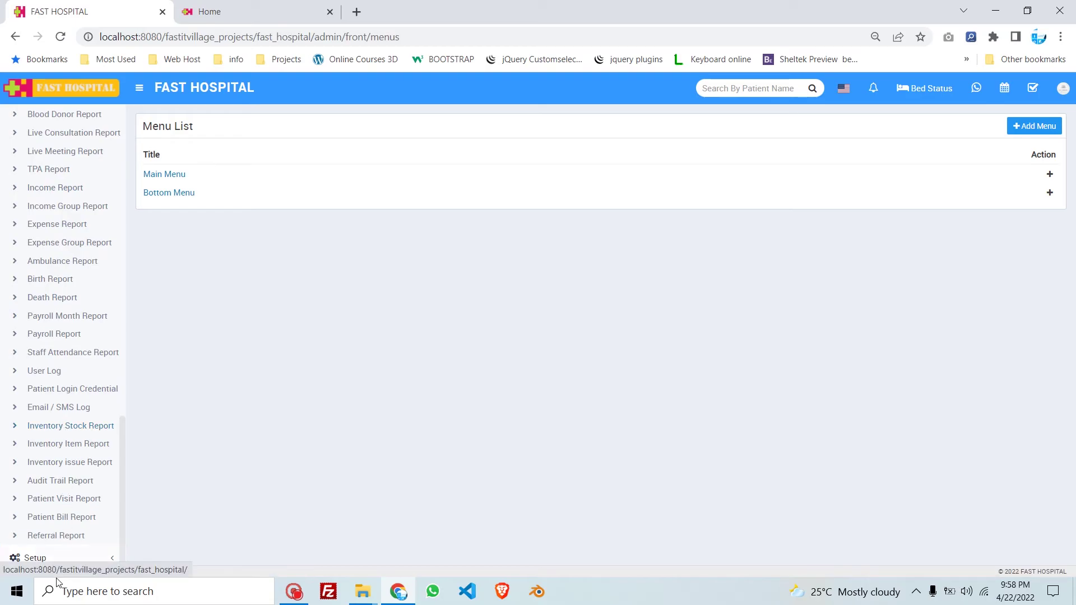
- Open the general settings under Setup and look through the hospital details, currency, mobile app, miscellaneous and theme options
{"action": "left_click", "coordinate": [67, 559]}
{"action": "scroll", "coordinate": [68, 547], "scroll_direction": "down", "scroll_amount": 4}
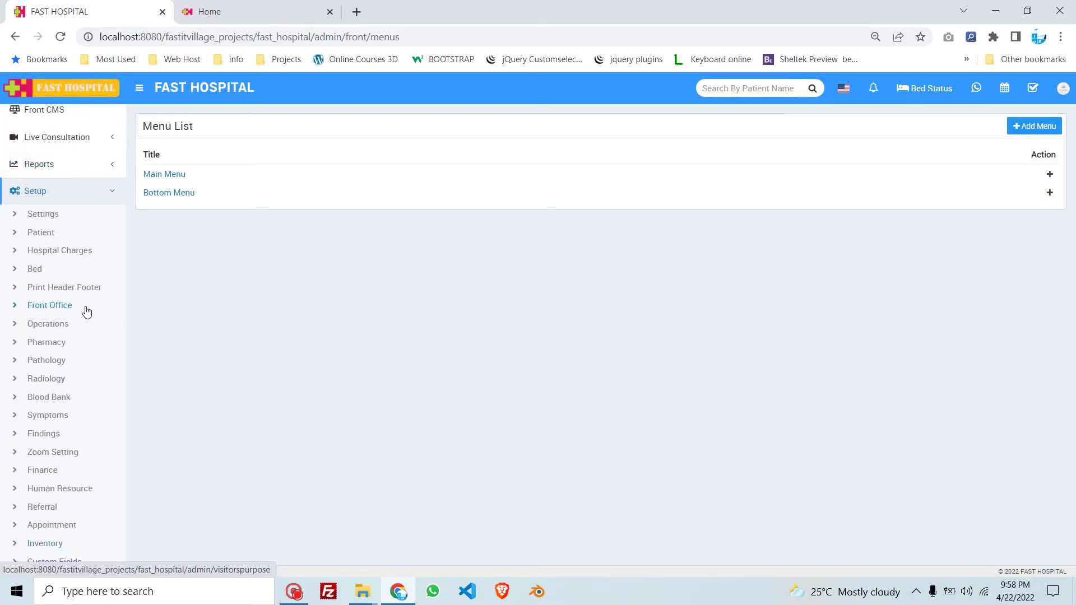
{"action": "left_click", "coordinate": [62, 222]}
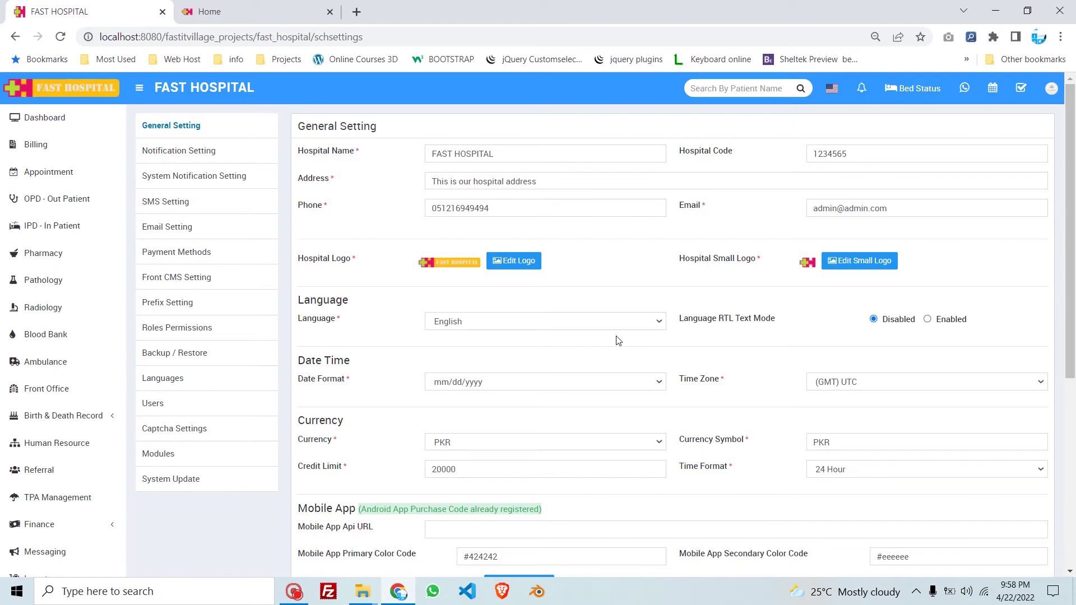
{"action": "scroll", "coordinate": [618, 341], "scroll_direction": "down", "scroll_amount": 3}
{"action": "scroll", "coordinate": [614, 342], "scroll_direction": "down", "scroll_amount": 3}
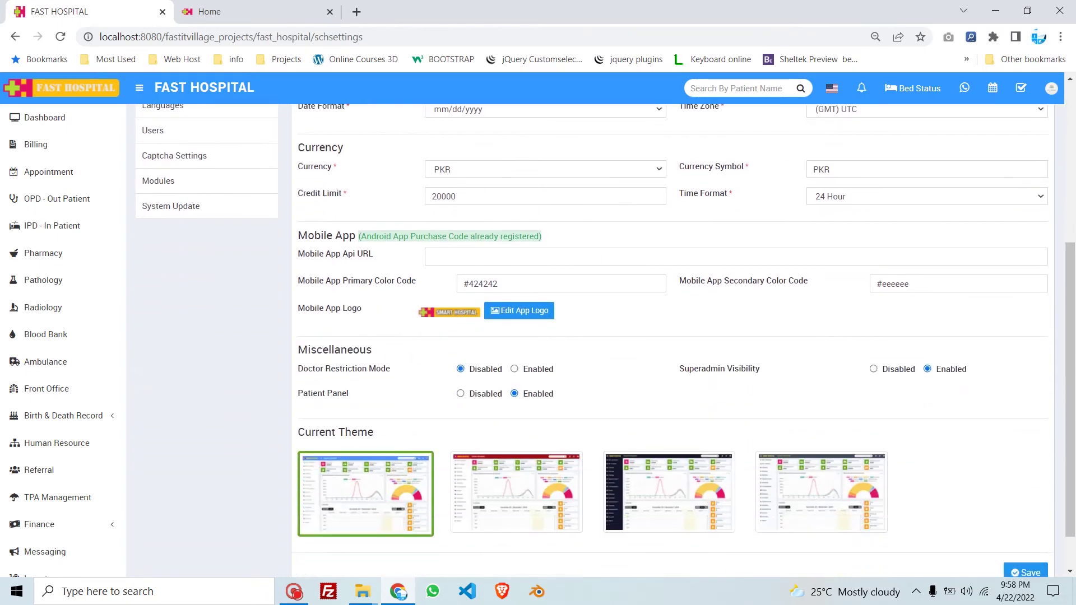
{"action": "scroll", "coordinate": [609, 344], "scroll_direction": "up", "scroll_amount": 5}
{"action": "scroll", "coordinate": [609, 344], "scroll_direction": "up", "scroll_amount": 1}
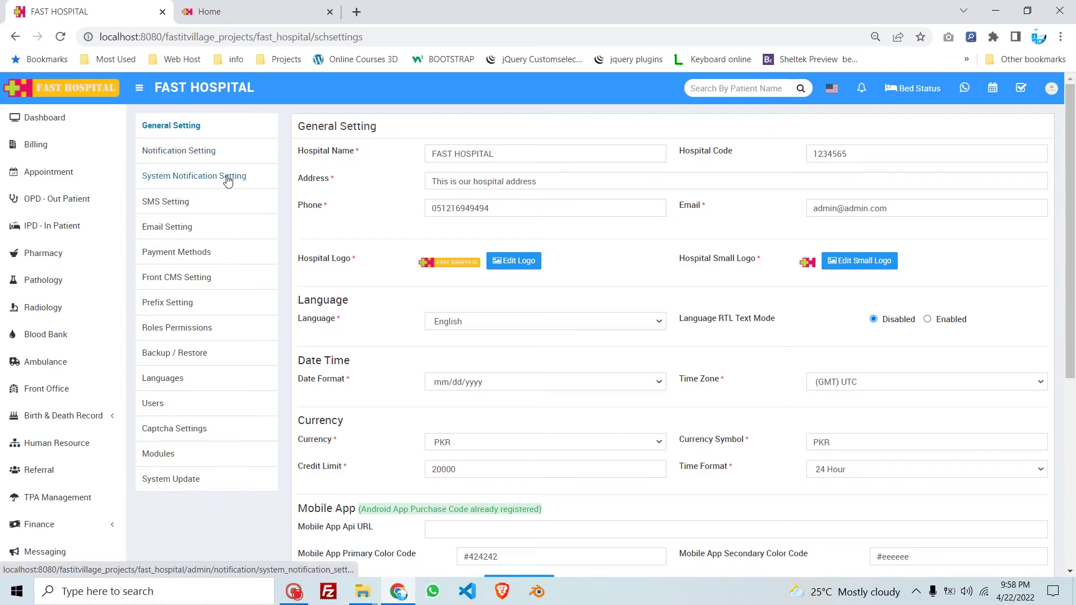
- View the SMS gateway settings and the available payment methods, including the JazzCash gateway form
{"action": "left_click", "coordinate": [200, 210]}
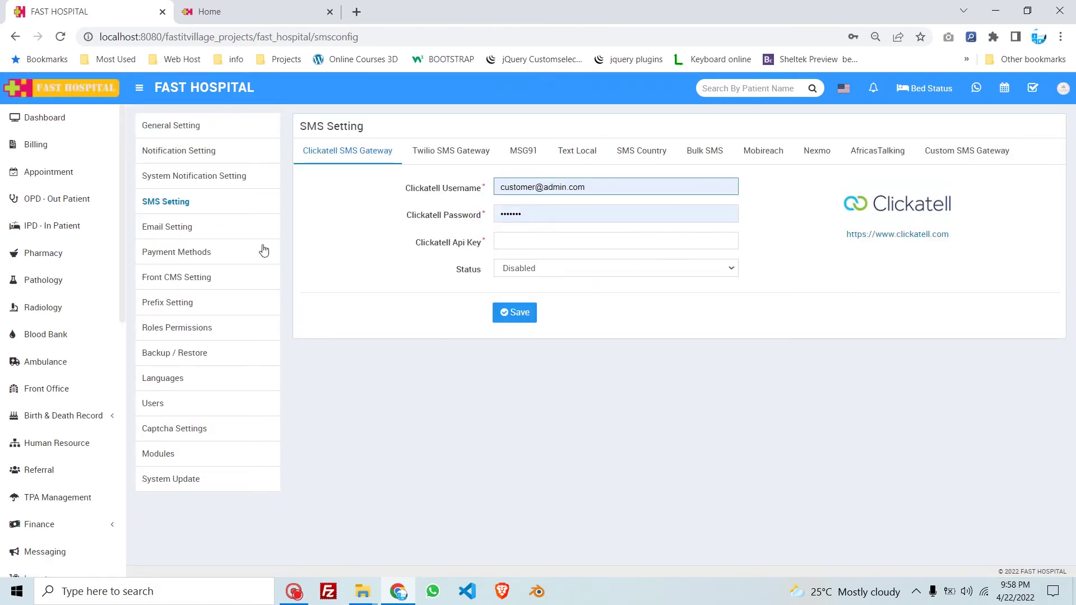
{"action": "left_click", "coordinate": [209, 248]}
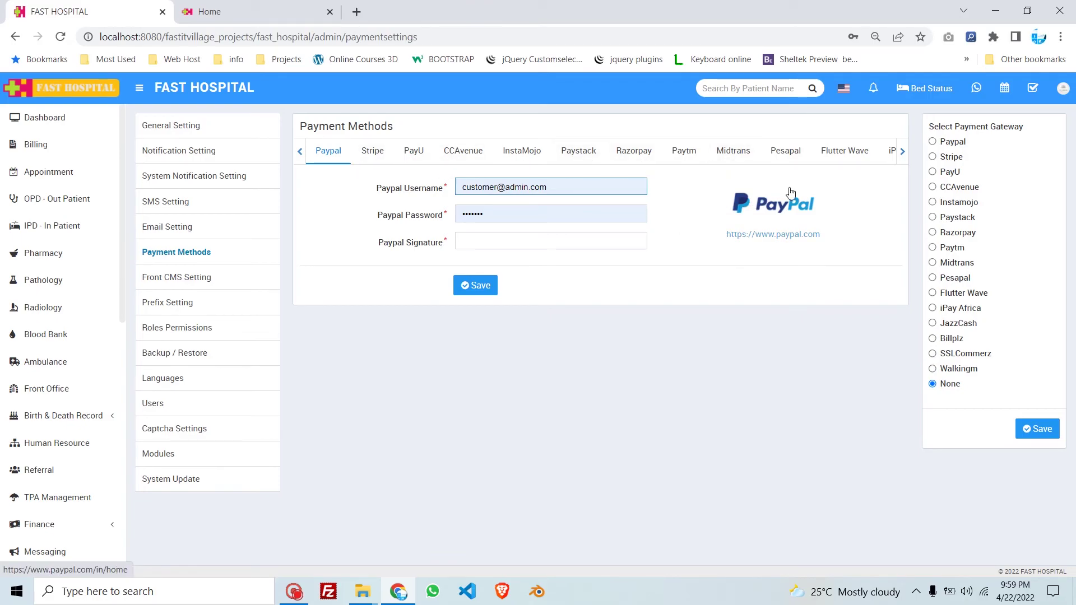
{"action": "left_click", "coordinate": [900, 152]}
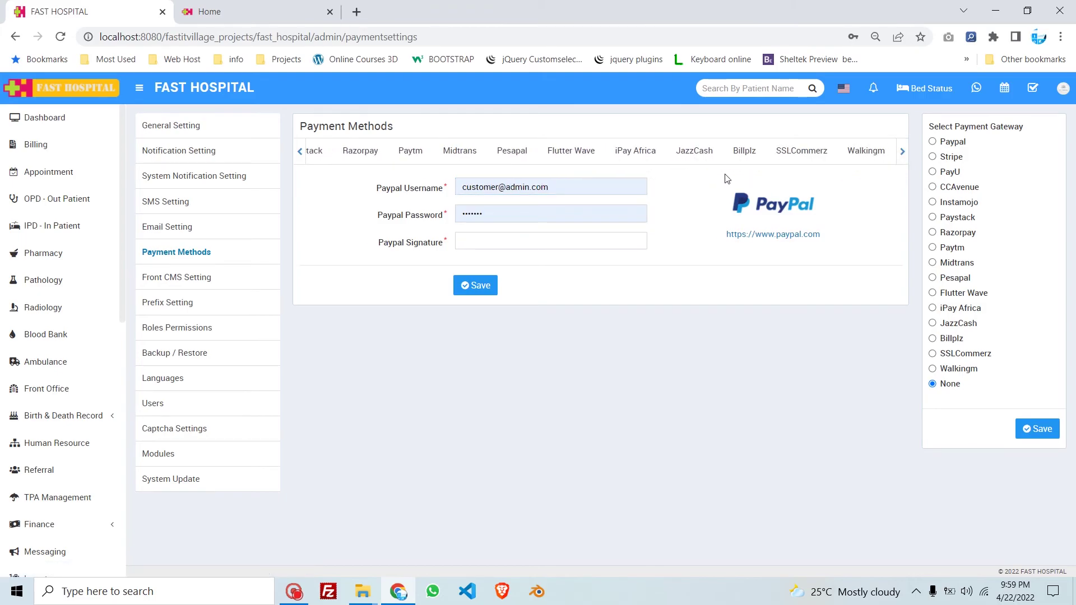
{"action": "left_click", "coordinate": [694, 152]}
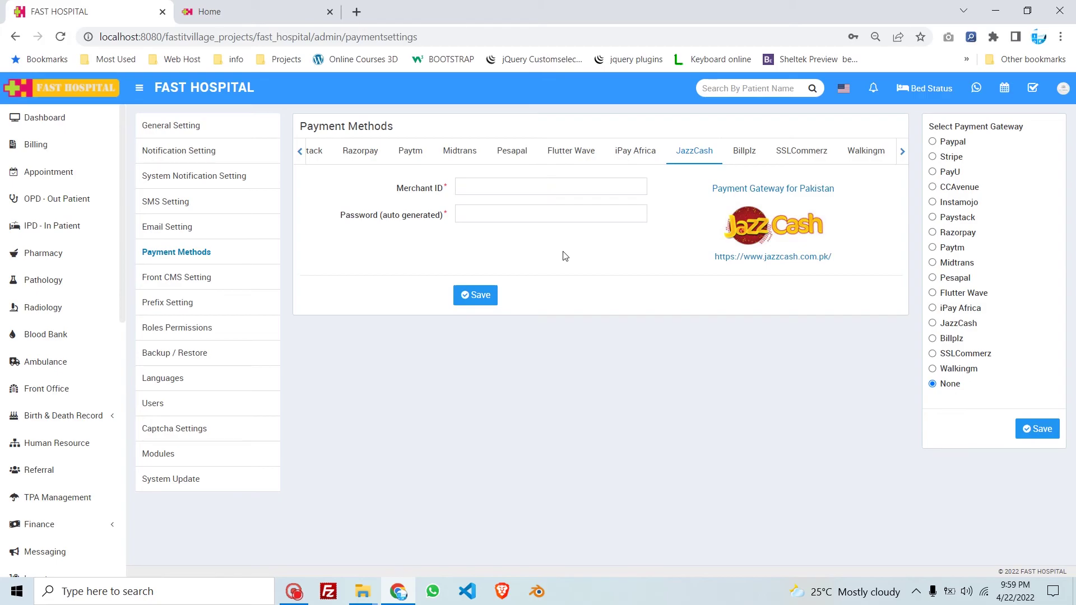
- View the Front CMS and Roles Permissions settings, and look through the full list of available languages
{"action": "left_click", "coordinate": [219, 285]}
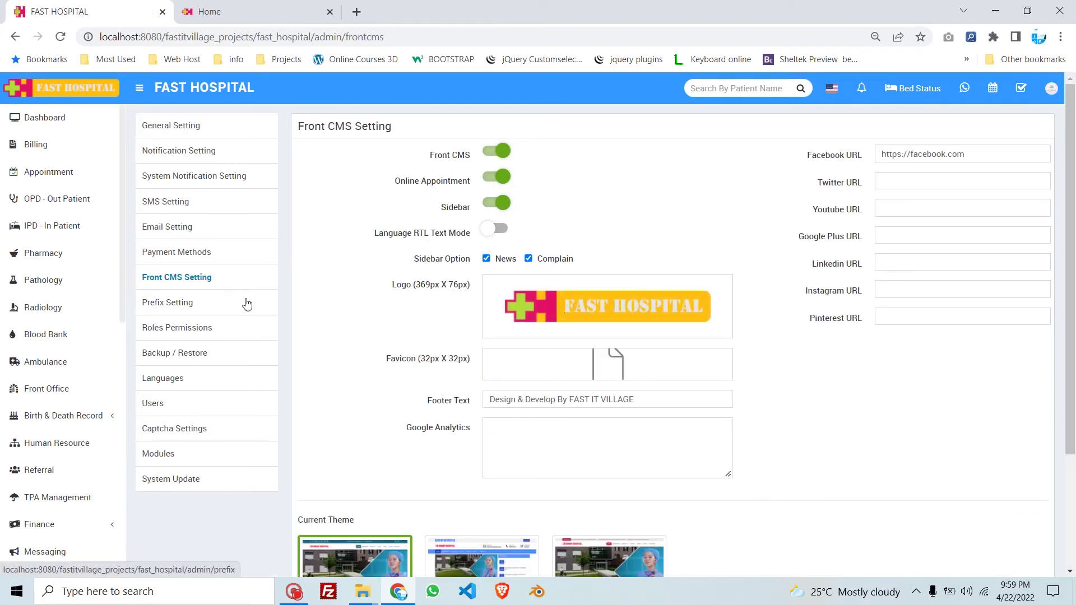
{"action": "left_click", "coordinate": [236, 328]}
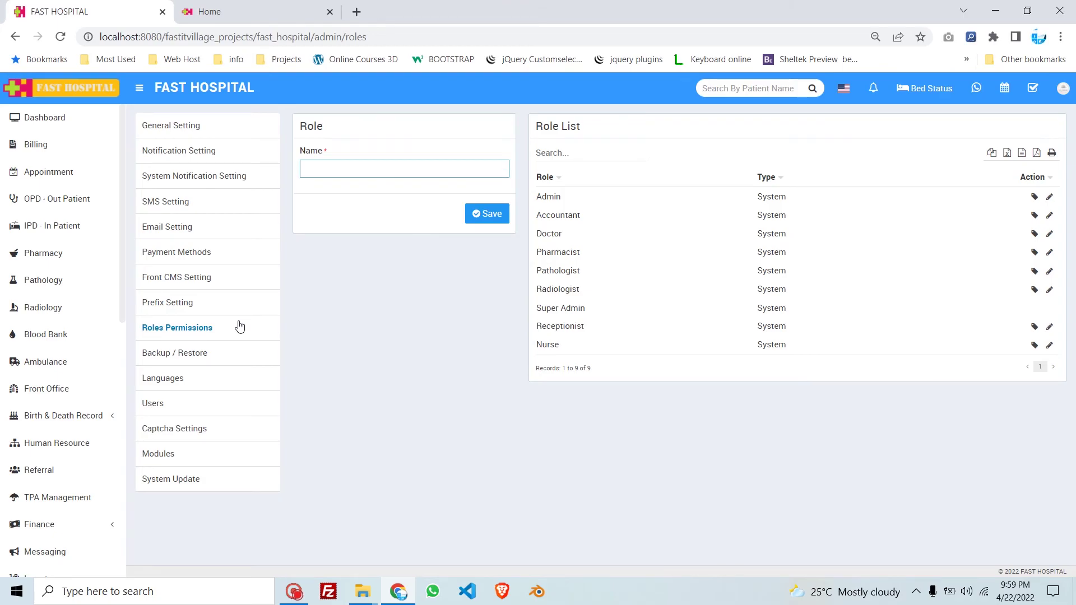
{"action": "left_click", "coordinate": [202, 378]}
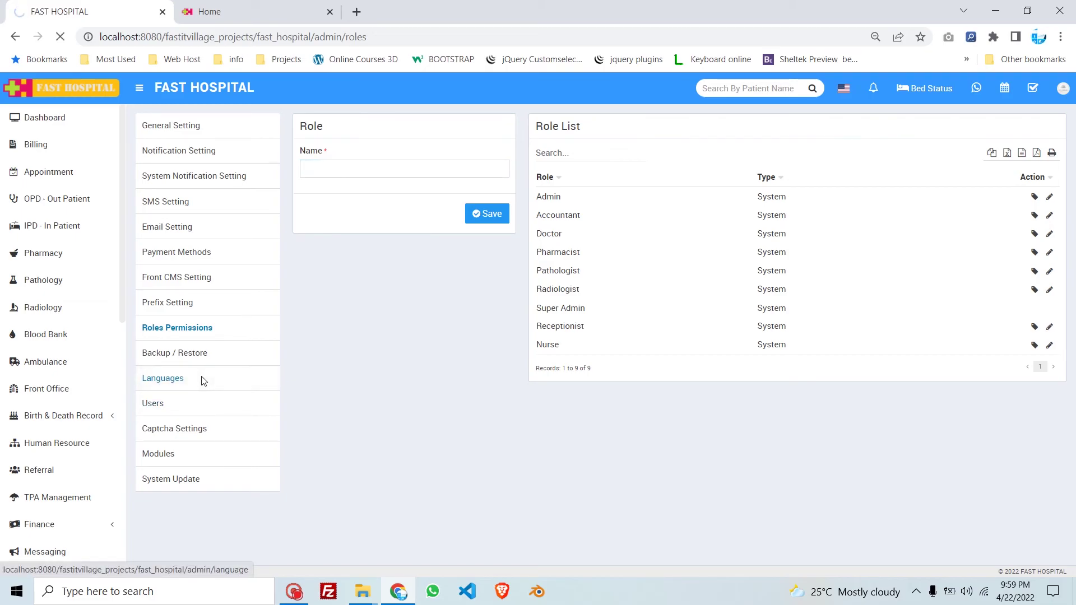
{"action": "scroll", "coordinate": [659, 296], "scroll_direction": "down", "scroll_amount": 20}
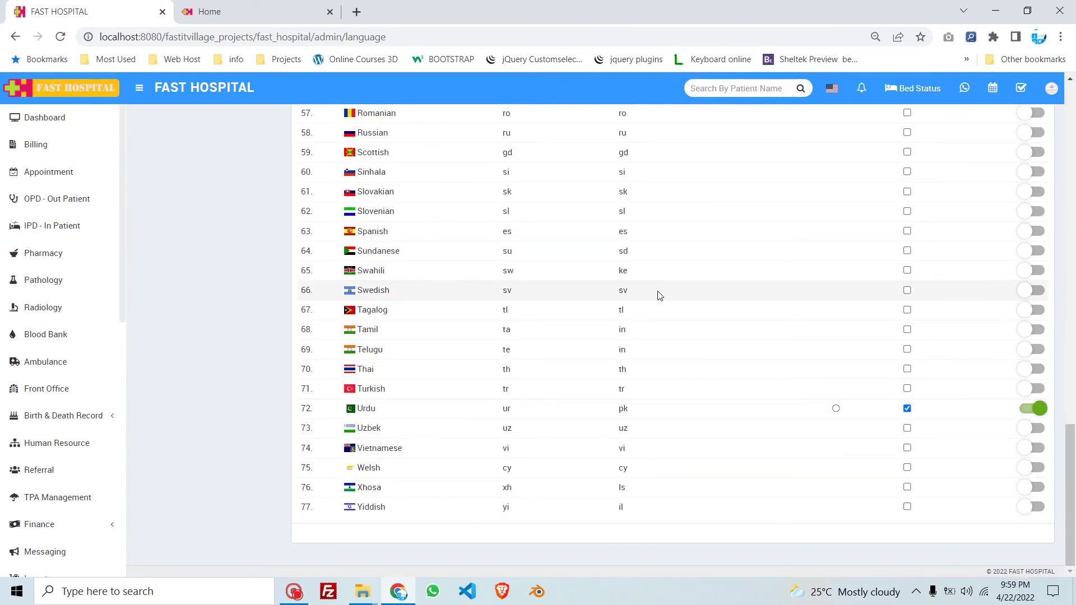
{"action": "scroll", "coordinate": [659, 296], "scroll_direction": "up", "scroll_amount": 20}
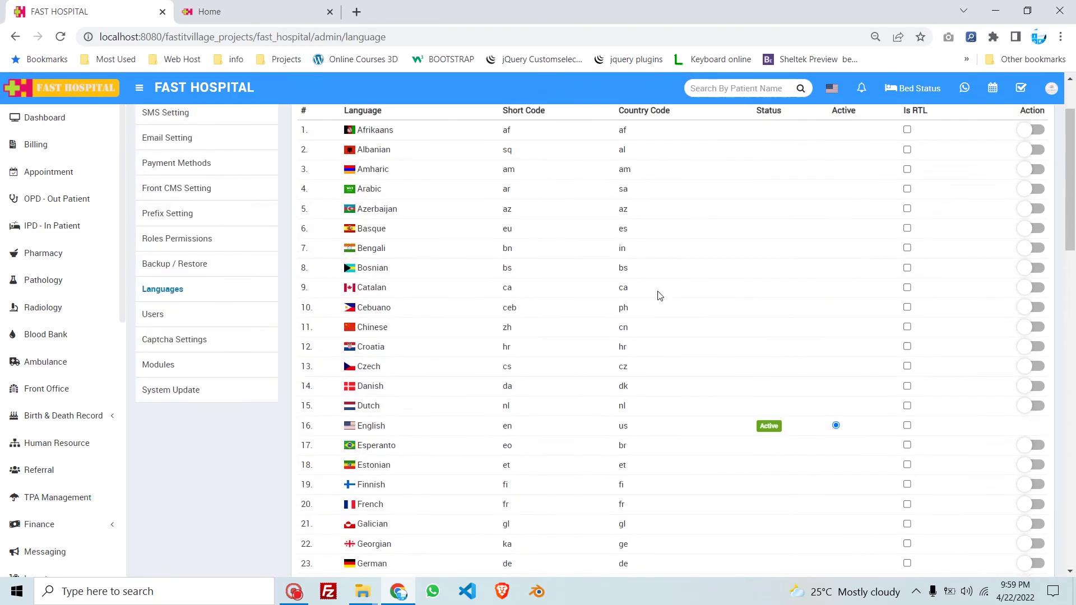
- Switch the admin panel's display language to Urdu and back to English
{"action": "left_click", "coordinate": [833, 91]}
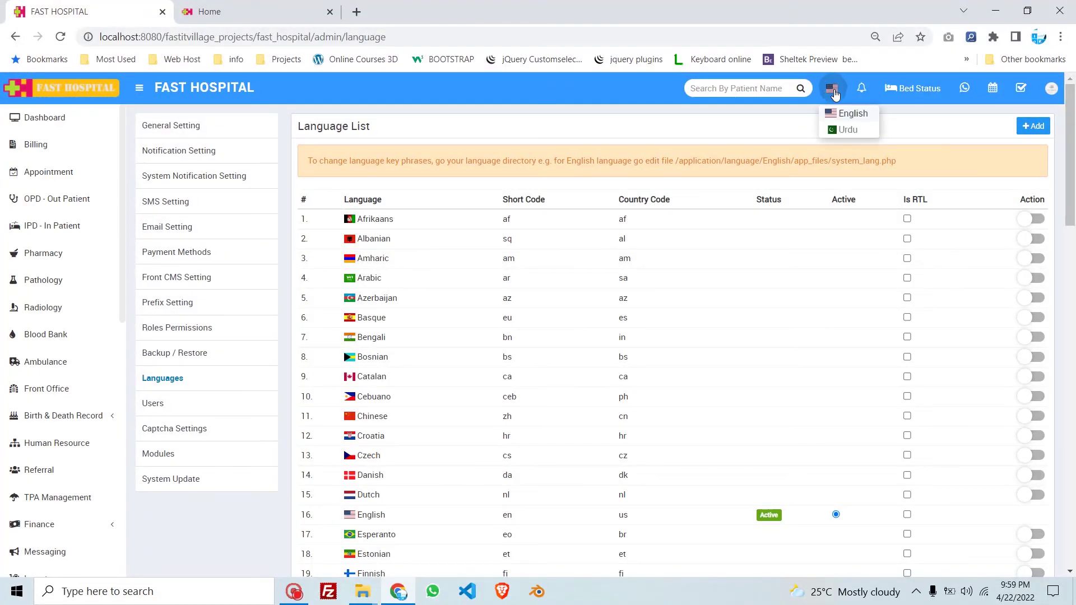
{"action": "left_click", "coordinate": [844, 130]}
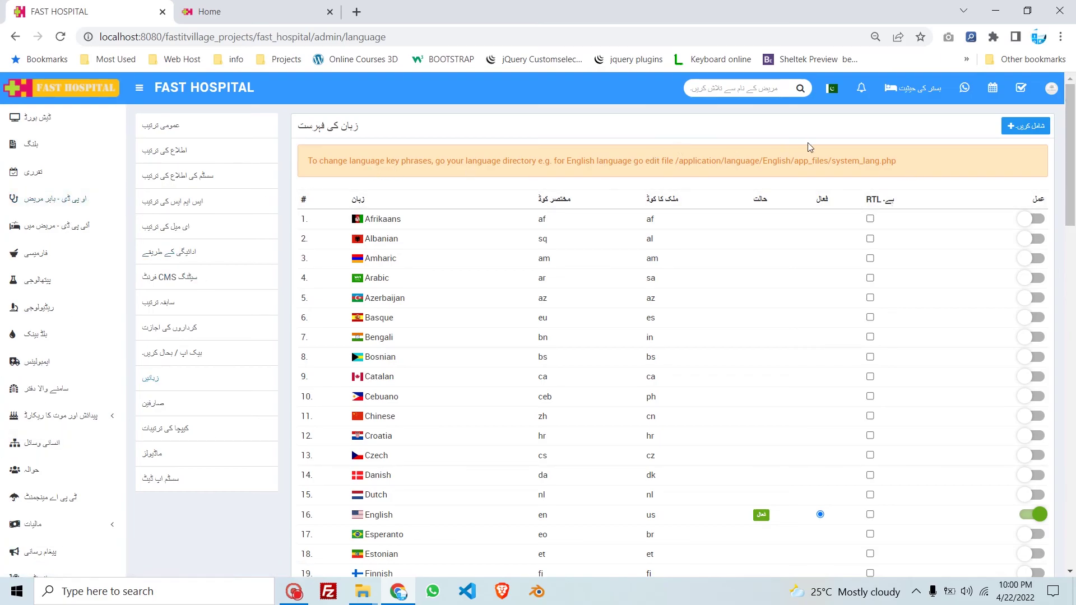
{"action": "left_click", "coordinate": [832, 88]}
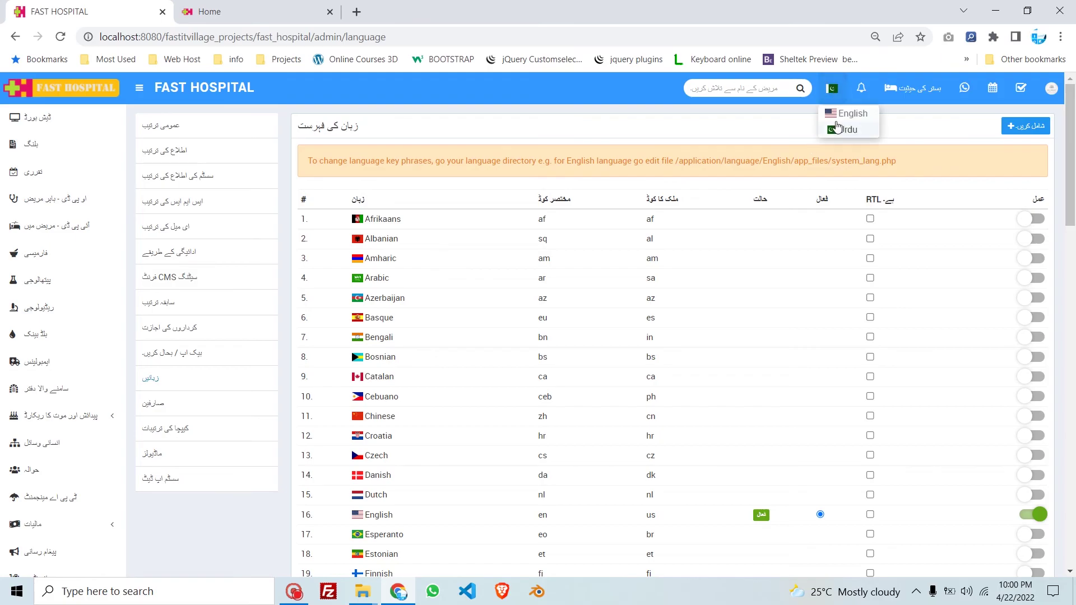
{"action": "left_click", "coordinate": [842, 115]}
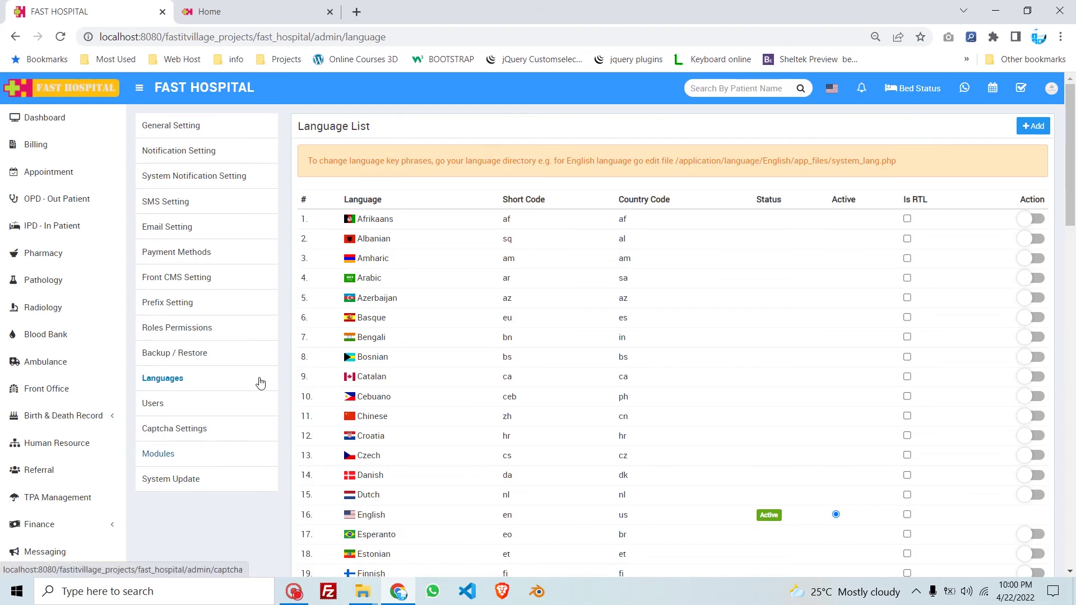
- Enable Language RTL Text Mode in the general settings and save
{"action": "left_click", "coordinate": [215, 131]}
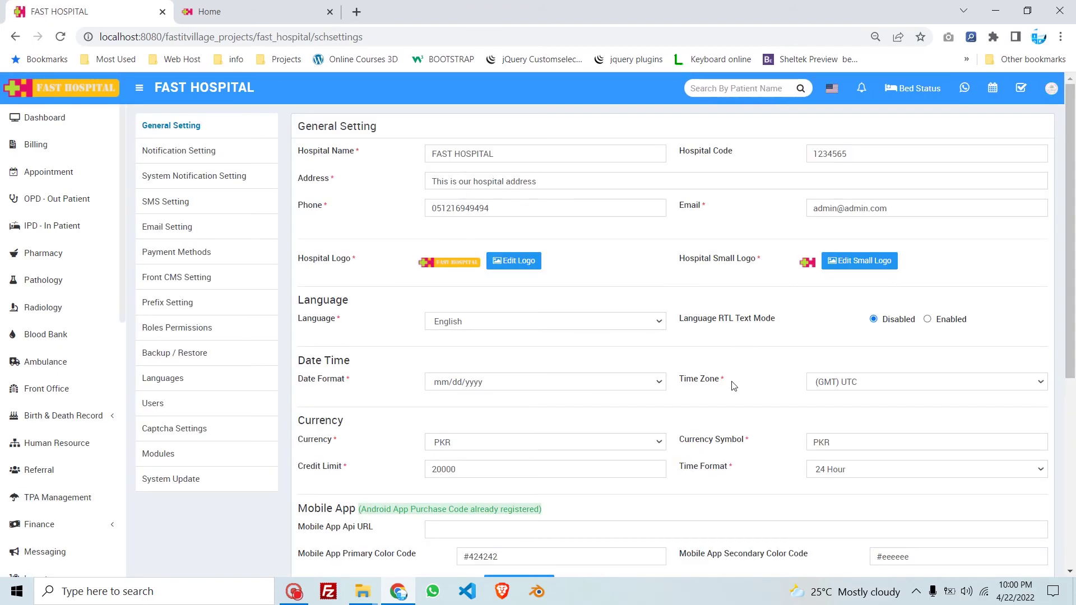
{"action": "scroll", "coordinate": [686, 436], "scroll_direction": "down", "scroll_amount": 3}
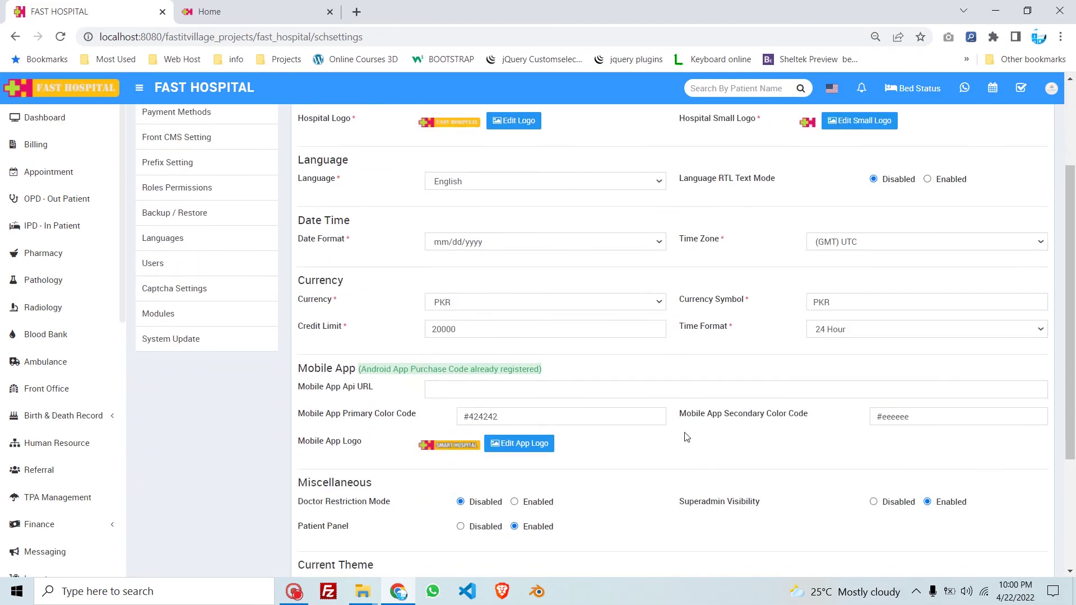
{"action": "scroll", "coordinate": [688, 437], "scroll_direction": "down", "scroll_amount": 3}
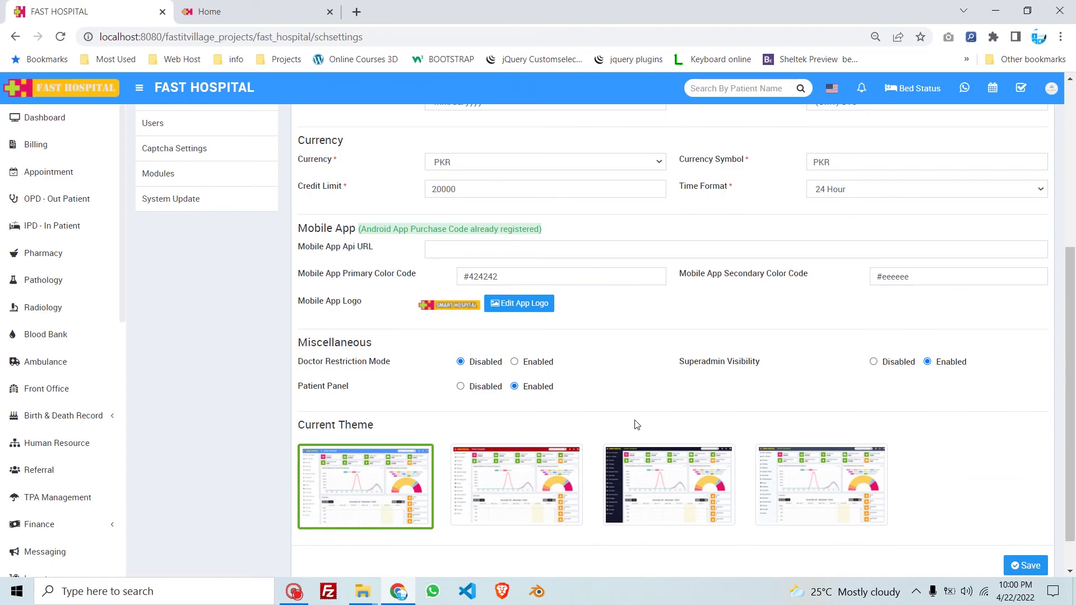
{"action": "scroll", "coordinate": [636, 420], "scroll_direction": "up", "scroll_amount": 3}
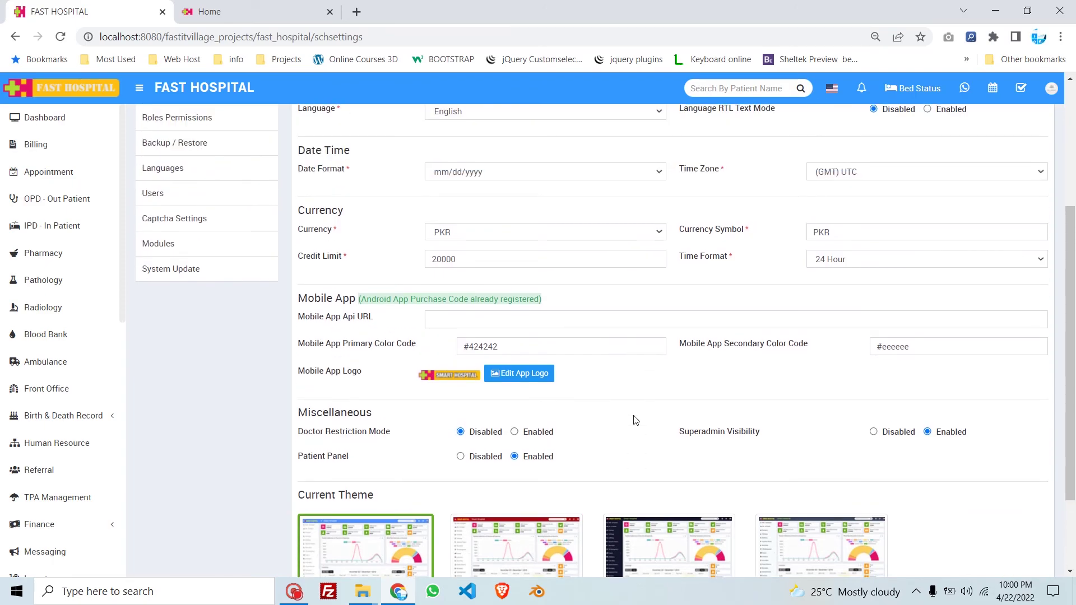
{"action": "left_click", "coordinate": [927, 179]}
{"action": "scroll", "coordinate": [885, 265], "scroll_direction": "down", "scroll_amount": 3}
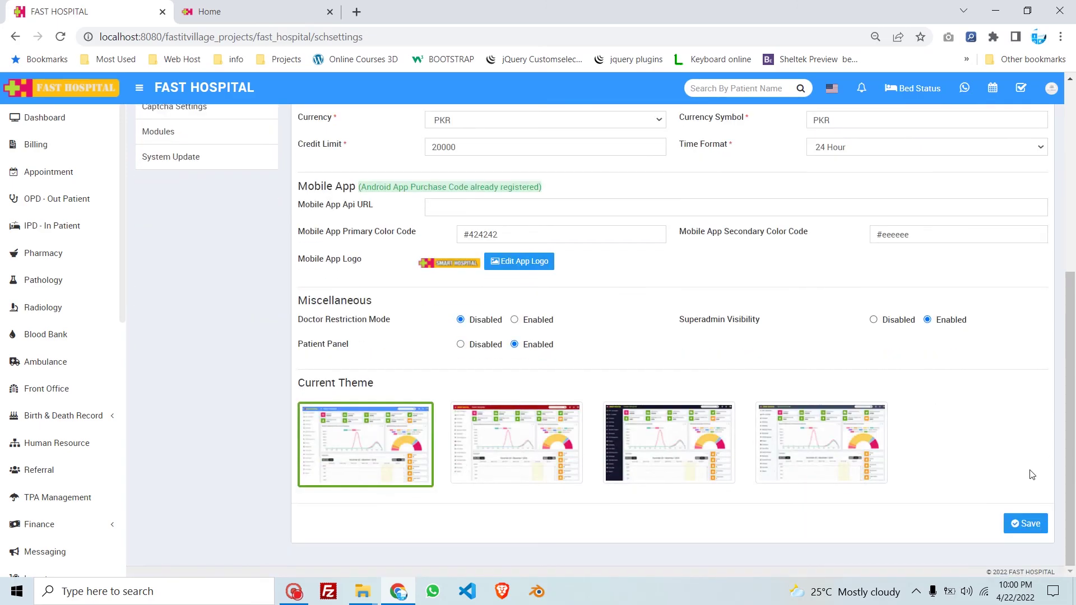
{"action": "left_click", "coordinate": [1025, 523]}
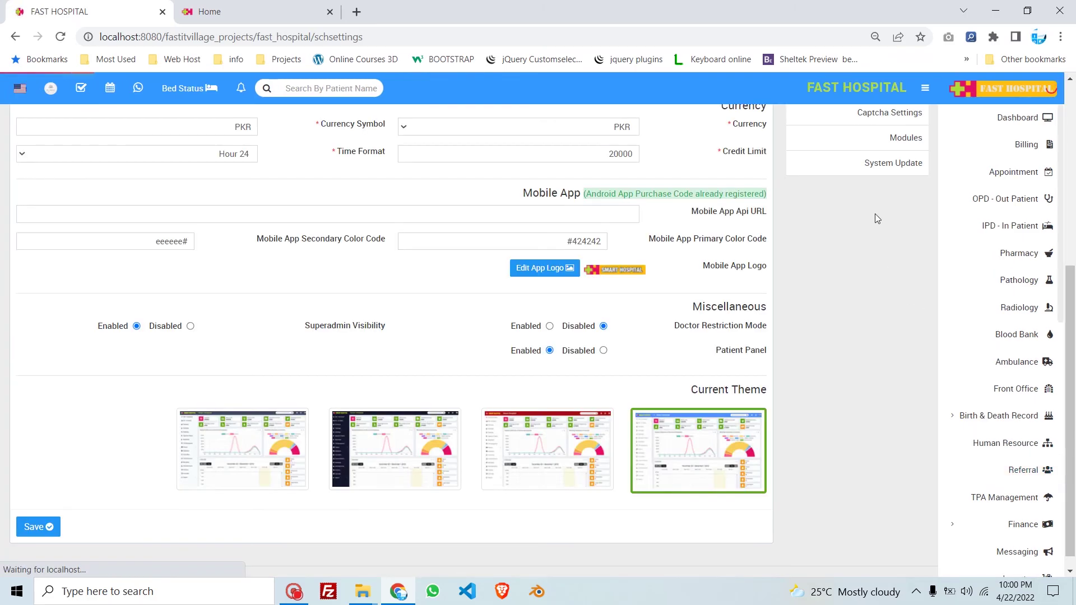
- Show the right-to-left panel in Urdu and return the display language to English
{"action": "left_click", "coordinate": [59, 100]}
{"action": "left_click", "coordinate": [13, 122]}
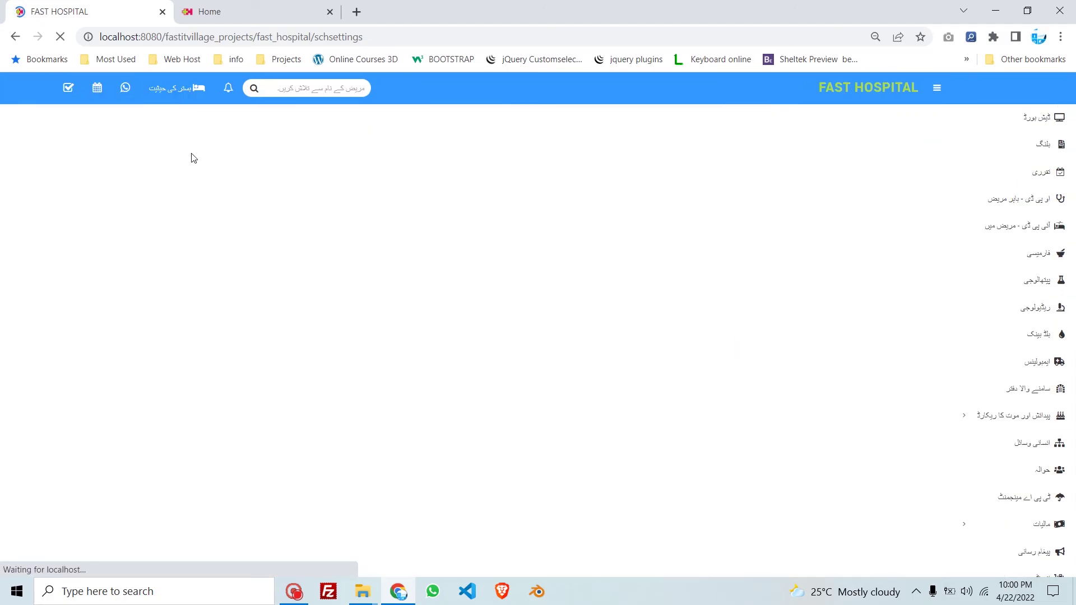
{"action": "scroll", "coordinate": [792, 380], "scroll_direction": "up", "scroll_amount": 6}
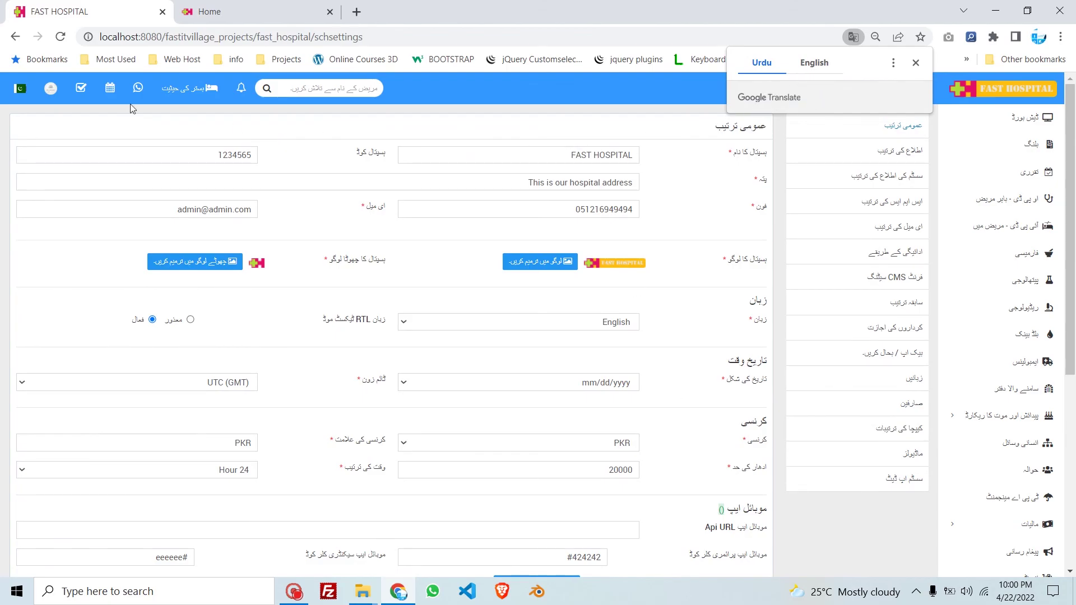
{"action": "left_click", "coordinate": [20, 88]}
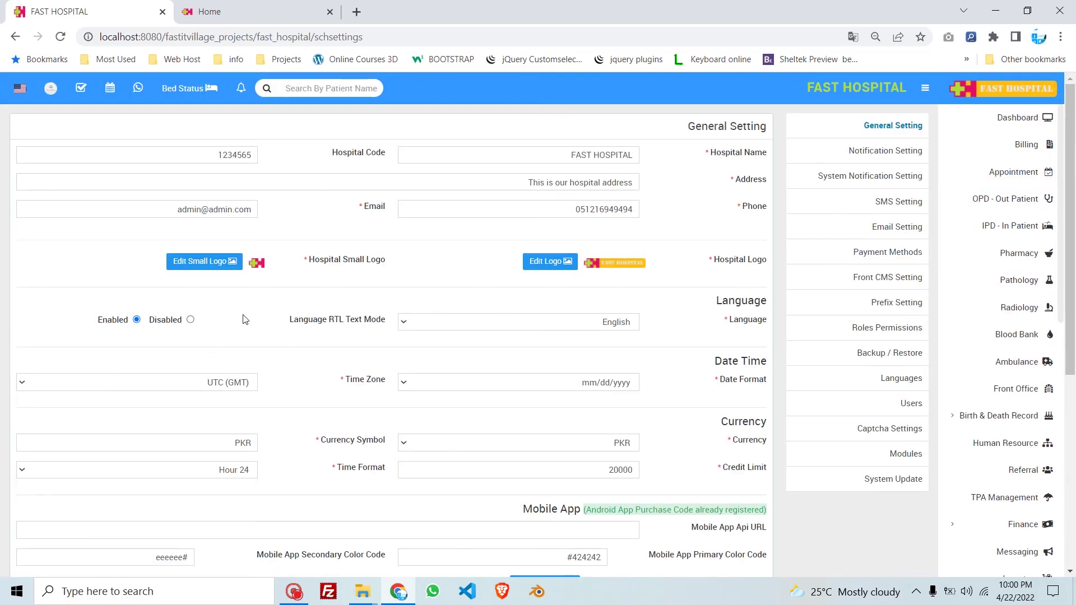
- Set Language RTL Text Mode back to Disabled in the general settings and save
{"action": "left_click", "coordinate": [191, 319]}
{"action": "scroll", "coordinate": [532, 360], "scroll_direction": "down", "scroll_amount": 5}
{"action": "scroll", "coordinate": [532, 360], "scroll_direction": "down", "scroll_amount": 2}
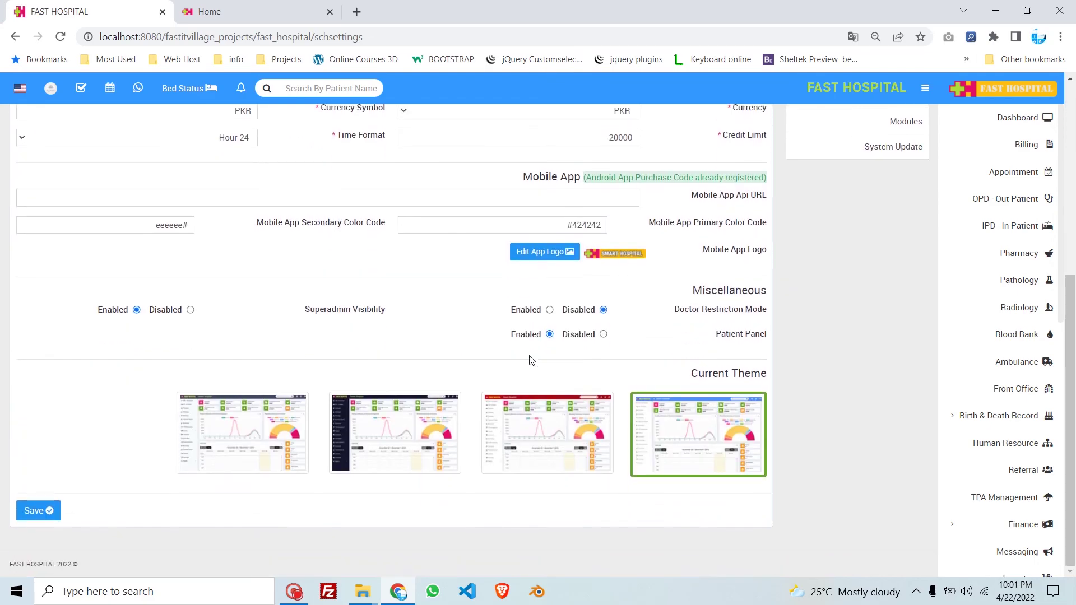
{"action": "left_click", "coordinate": [33, 511]}
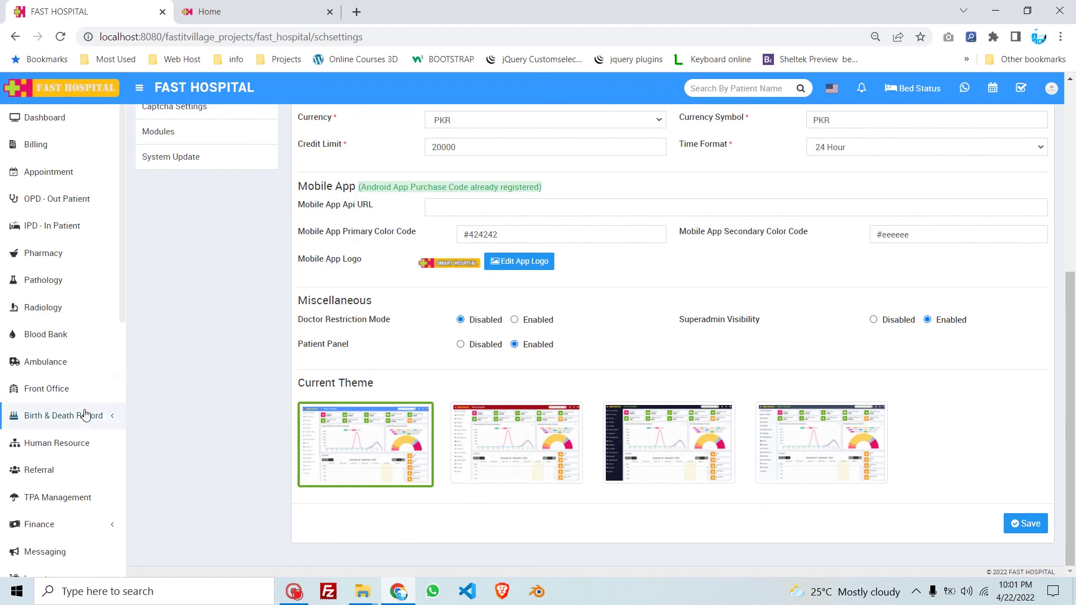
- Look through the remaining Setup entries, from Patient to Custom Fields, and return to the Dashboard
{"action": "scroll", "coordinate": [89, 426], "scroll_direction": "down", "scroll_amount": 8}
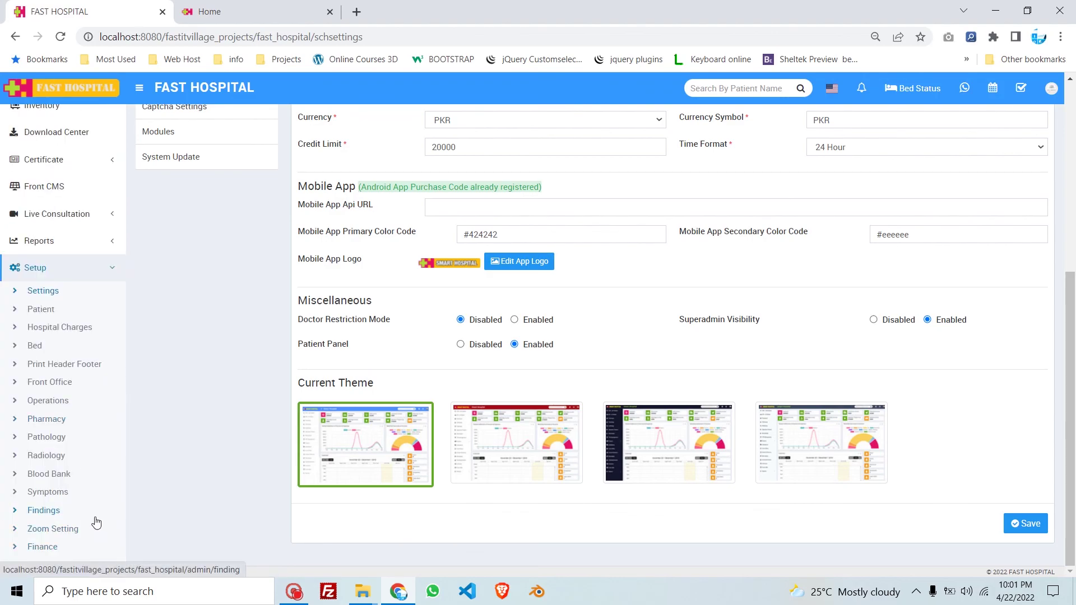
{"action": "scroll", "coordinate": [96, 521], "scroll_direction": "down", "scroll_amount": 1}
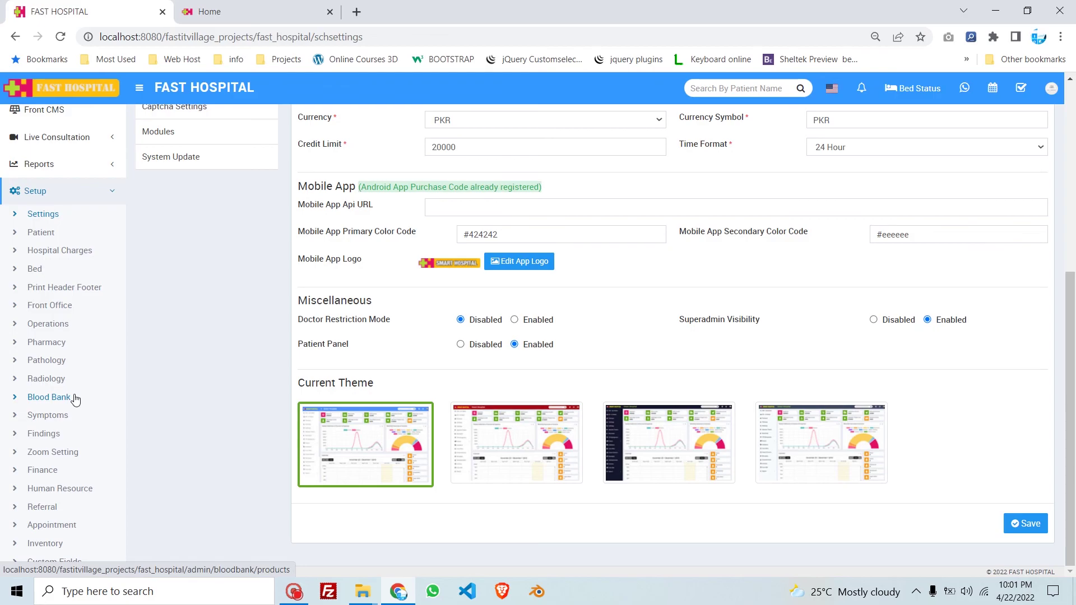
{"action": "scroll", "coordinate": [76, 398], "scroll_direction": "up", "scroll_amount": 10}
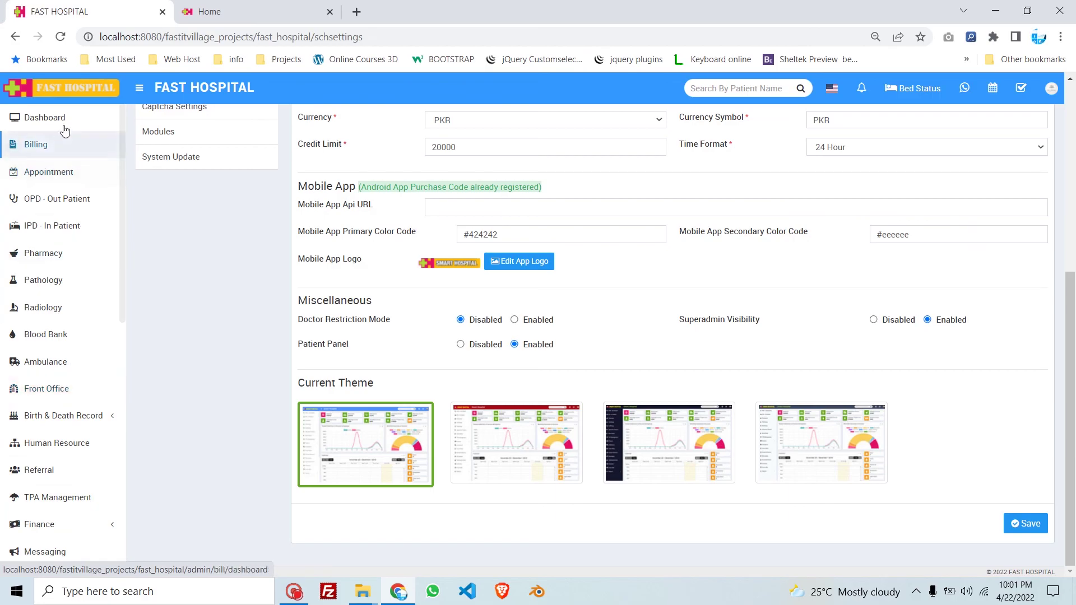
{"action": "left_click", "coordinate": [63, 126]}
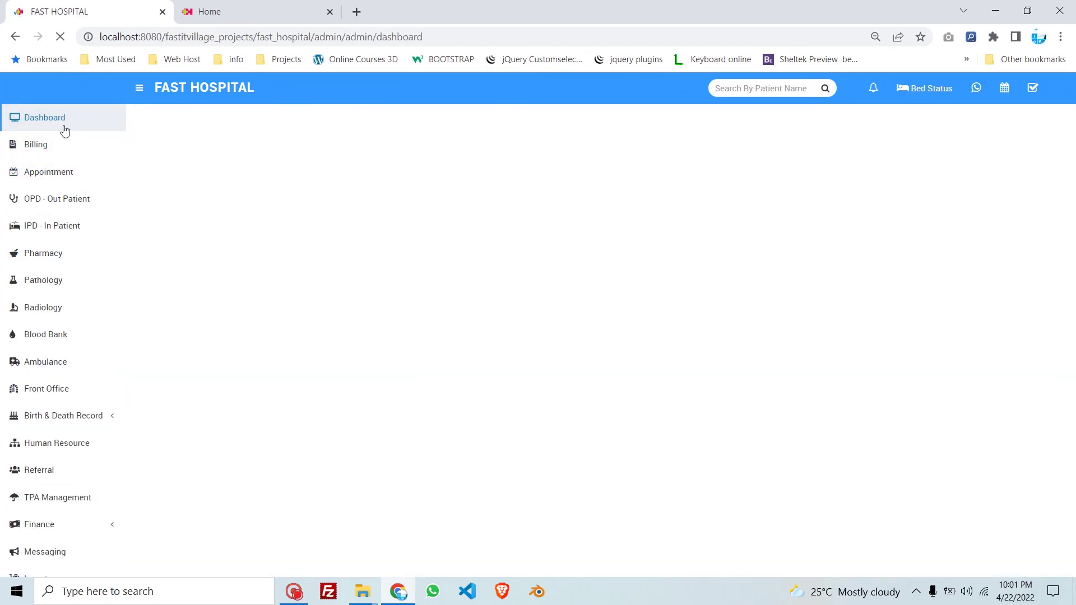